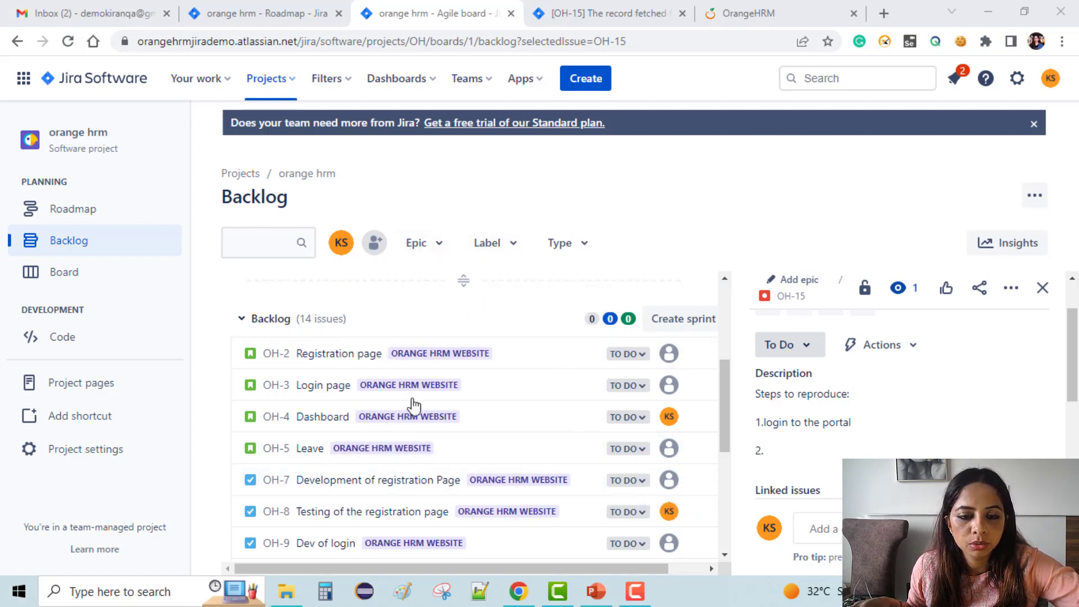
# Bring up issue OH-15's full page and close the 'You've created OH-16' notice.
pyautogui.scroll(-5, 424, 415)
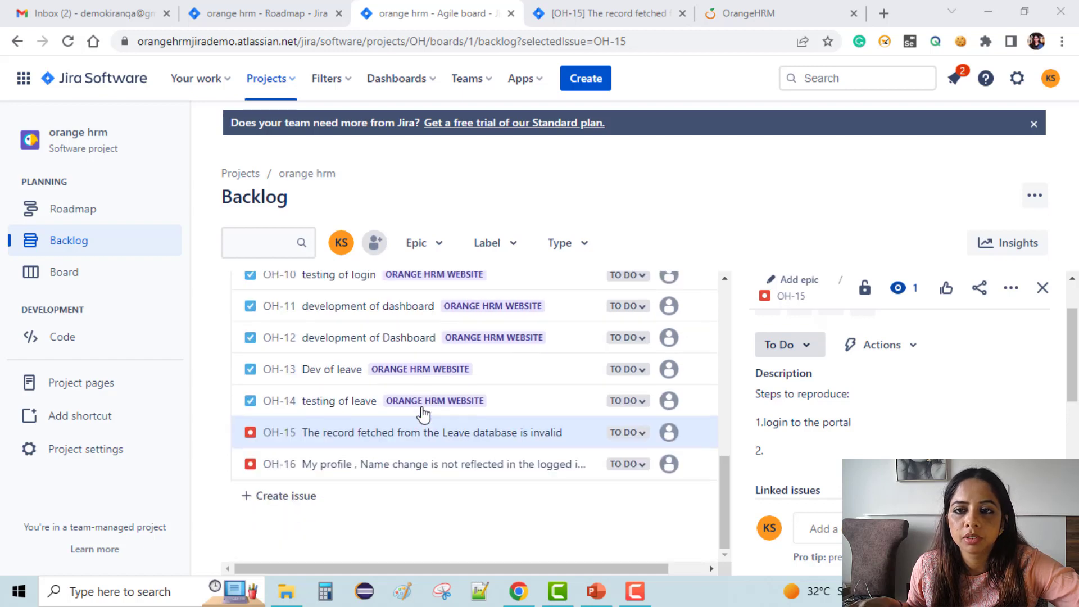
pyautogui.click(607, 13)
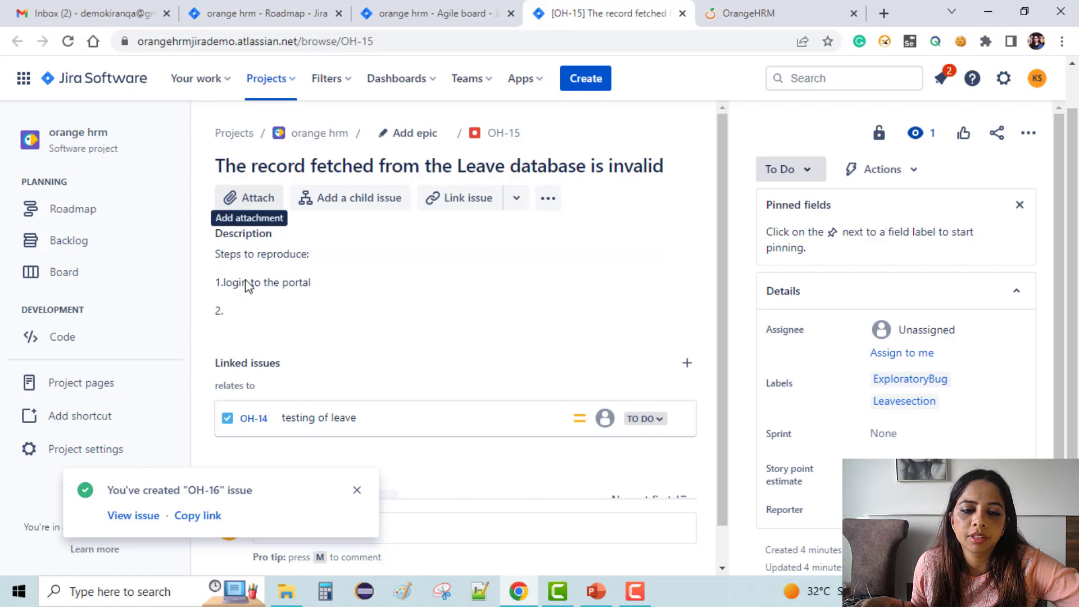
pyautogui.scroll(-1, 444, 386)
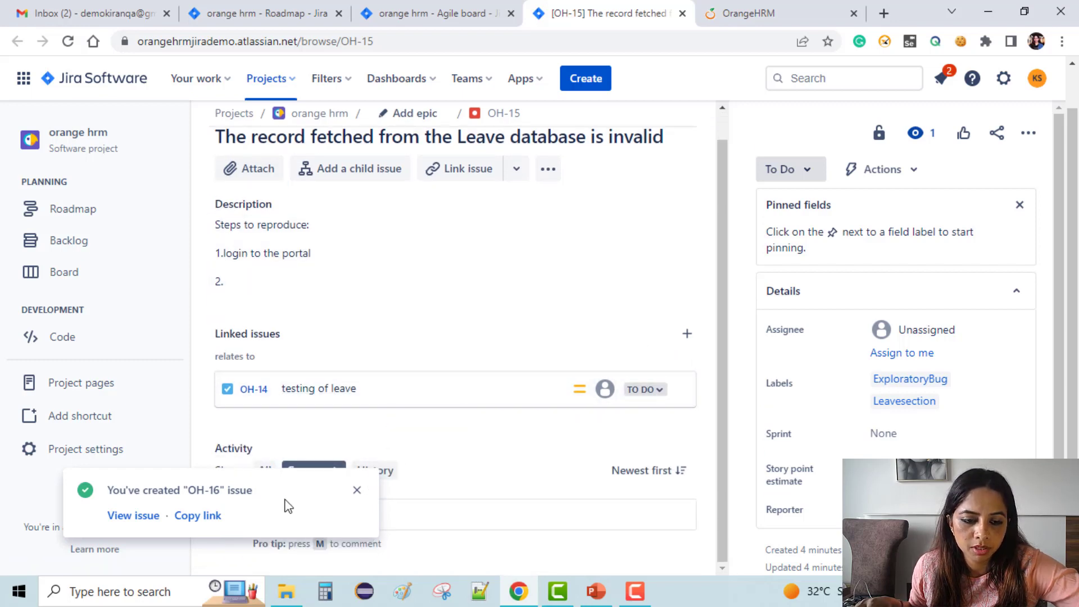
pyautogui.click(357, 490)
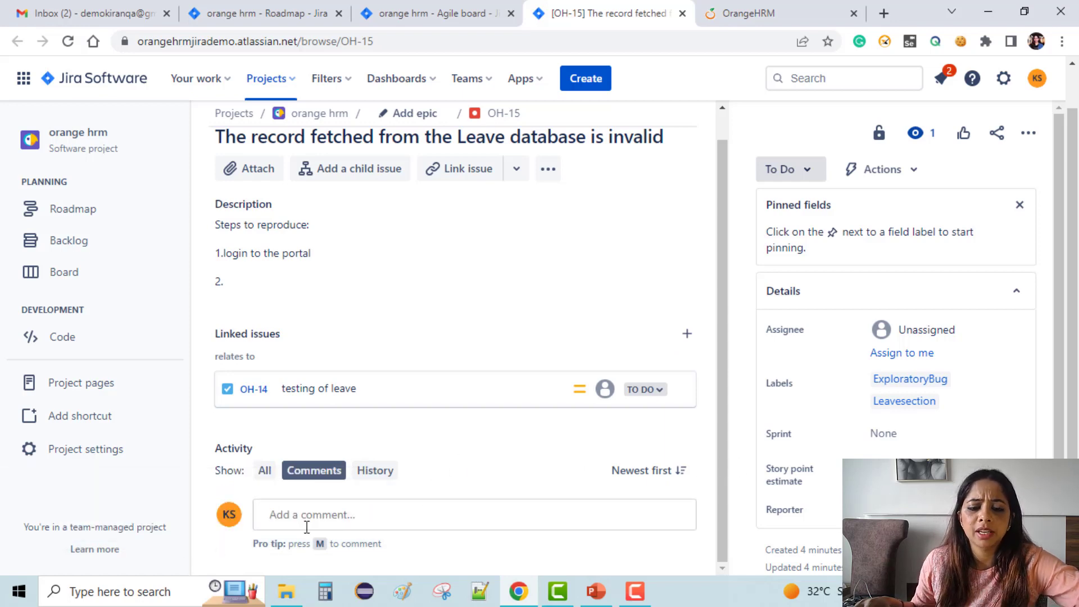
pyautogui.click(333, 514)
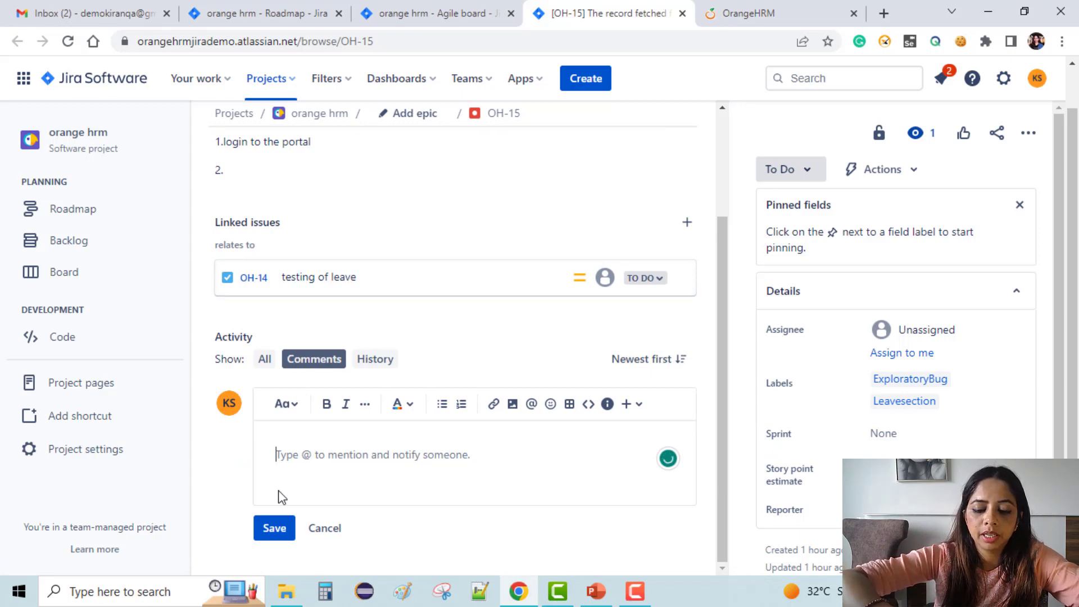
pyautogui.write('hey ')
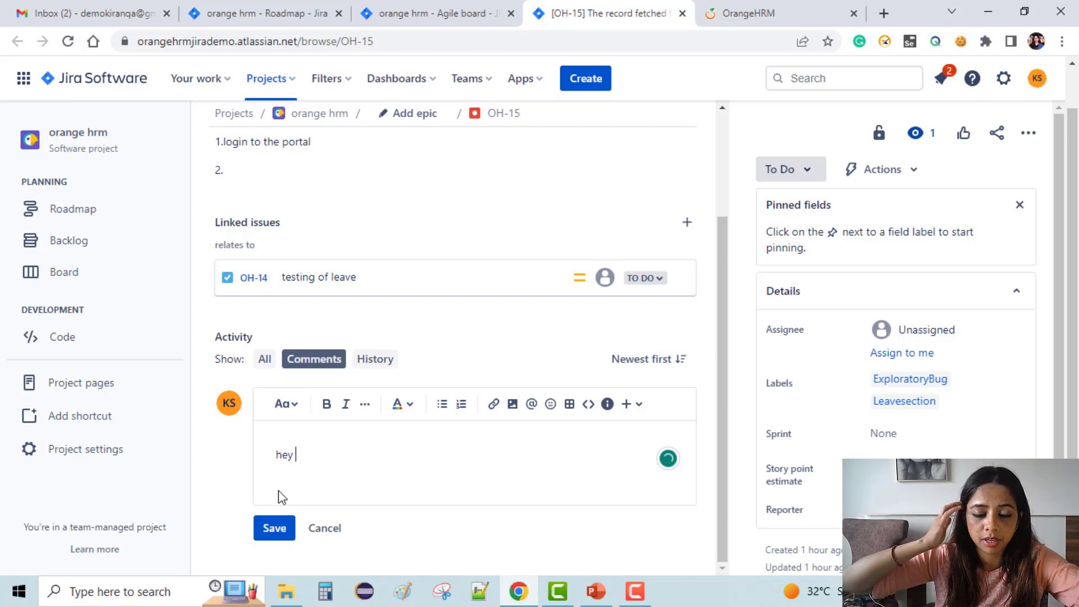
pyautogui.write('please ')
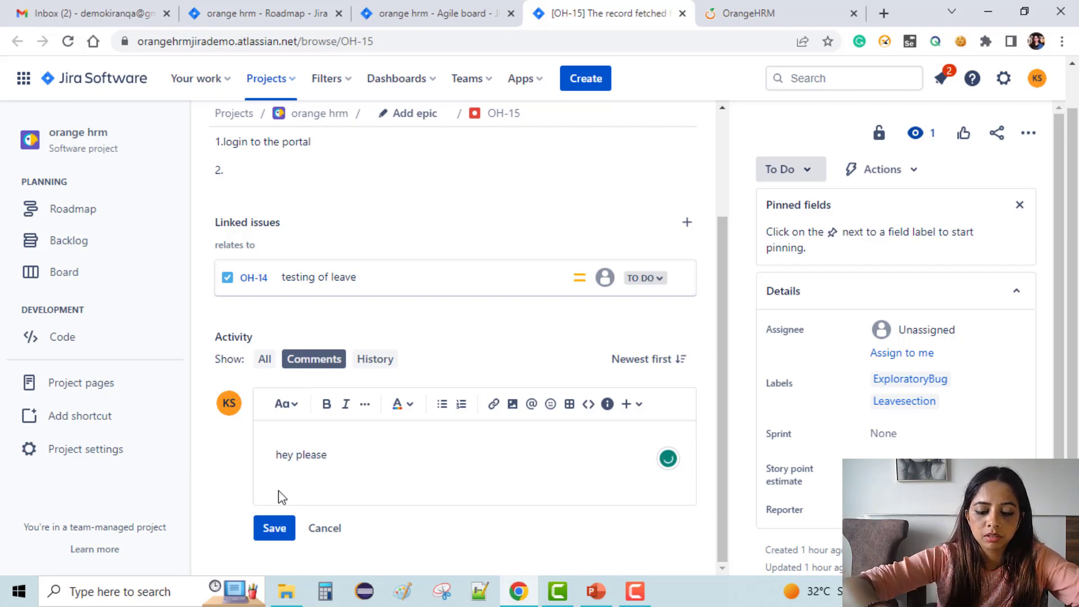
pyautogui.write('resol')
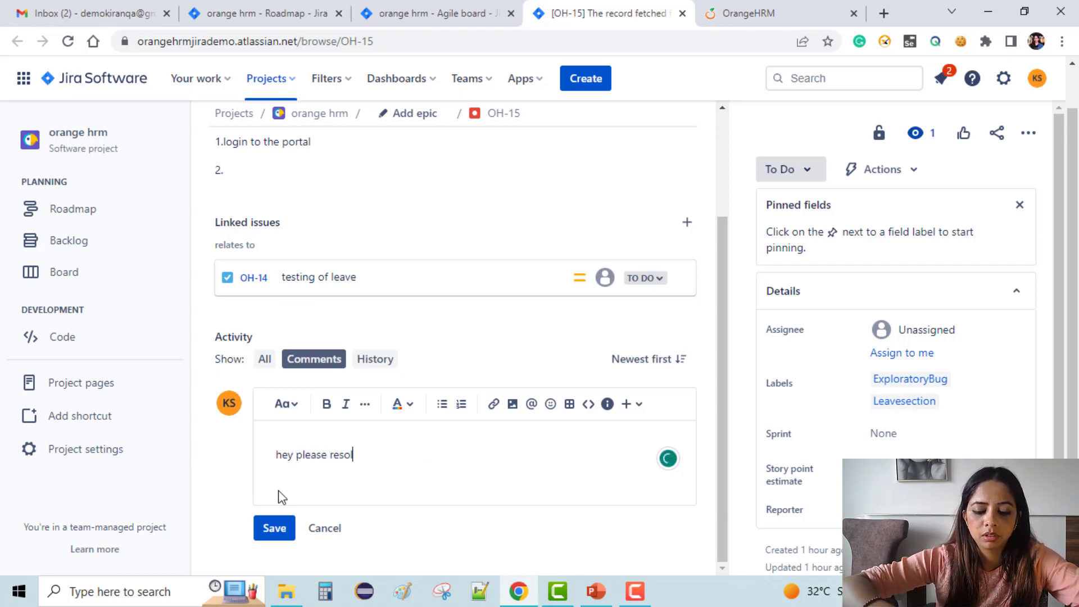
pyautogui.write('ve the is')
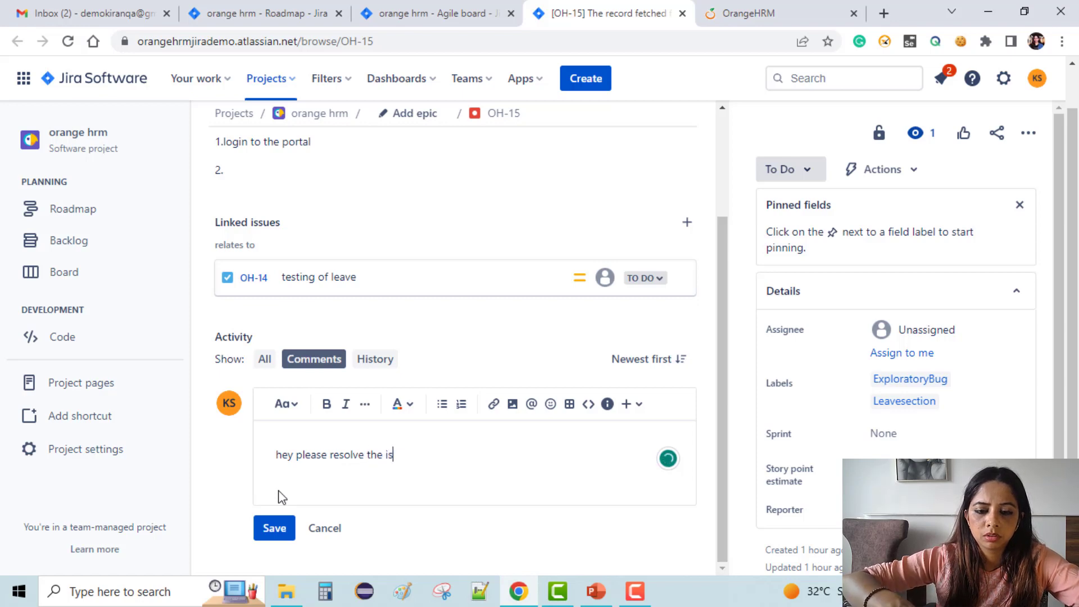
pyautogui.write('sue by ')
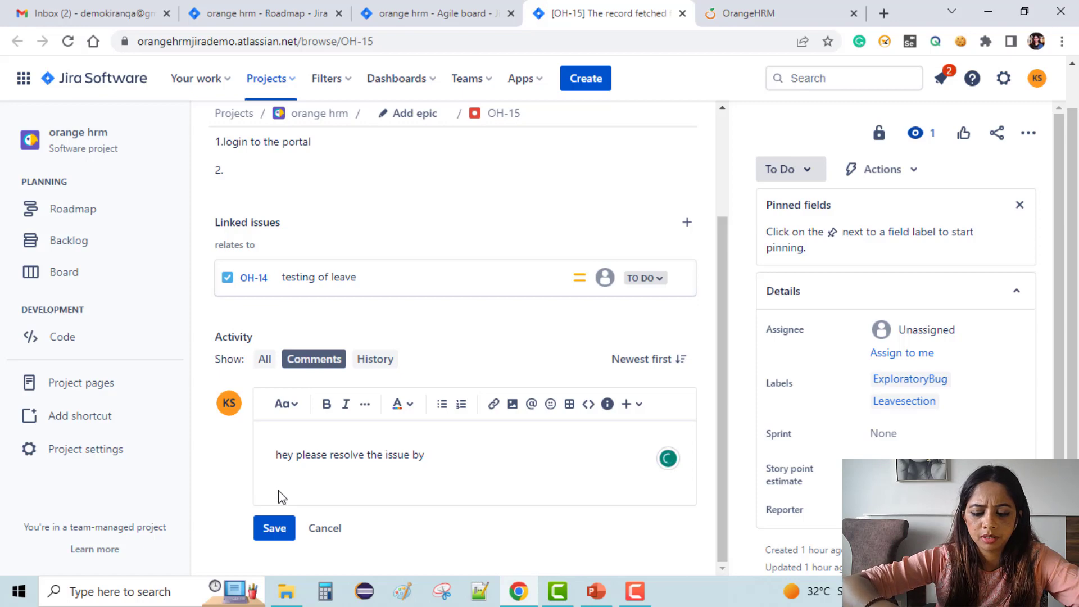
pyautogui.write('22nd A')
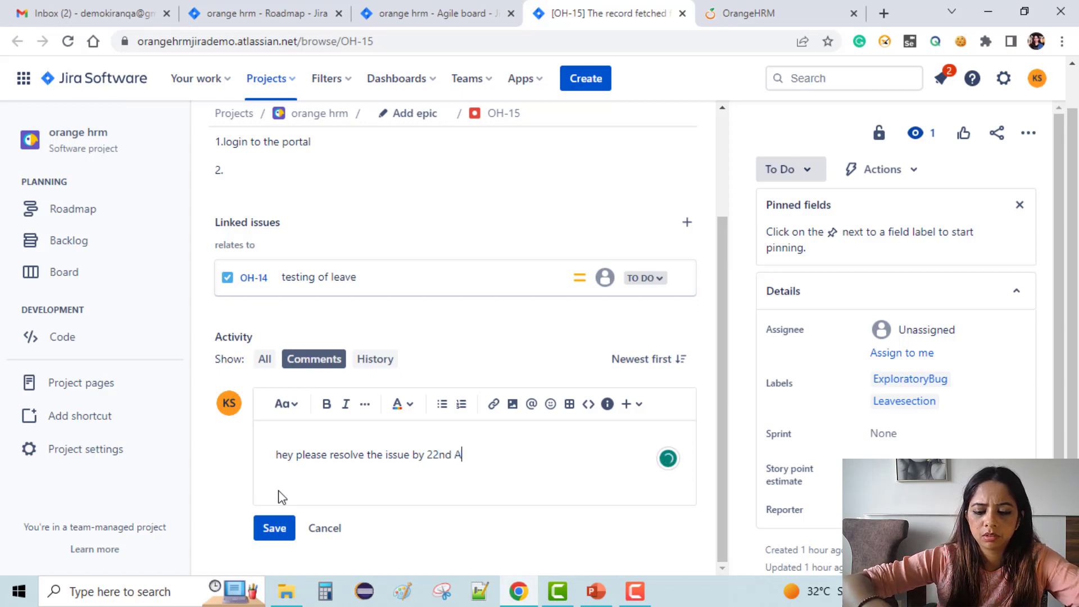
pyautogui.write('pril 2023')
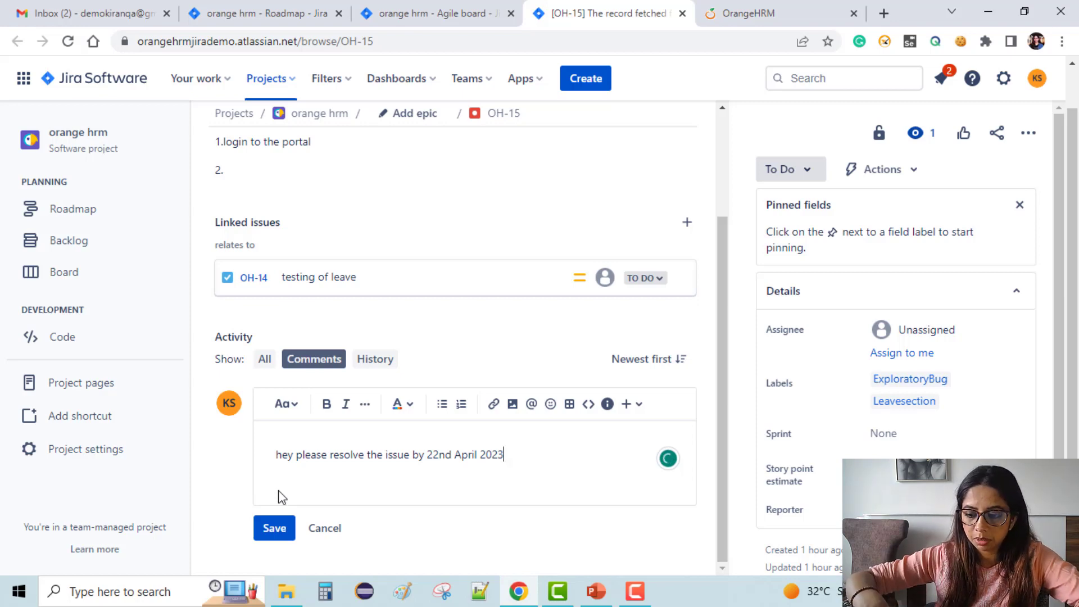
pyautogui.press('Return')
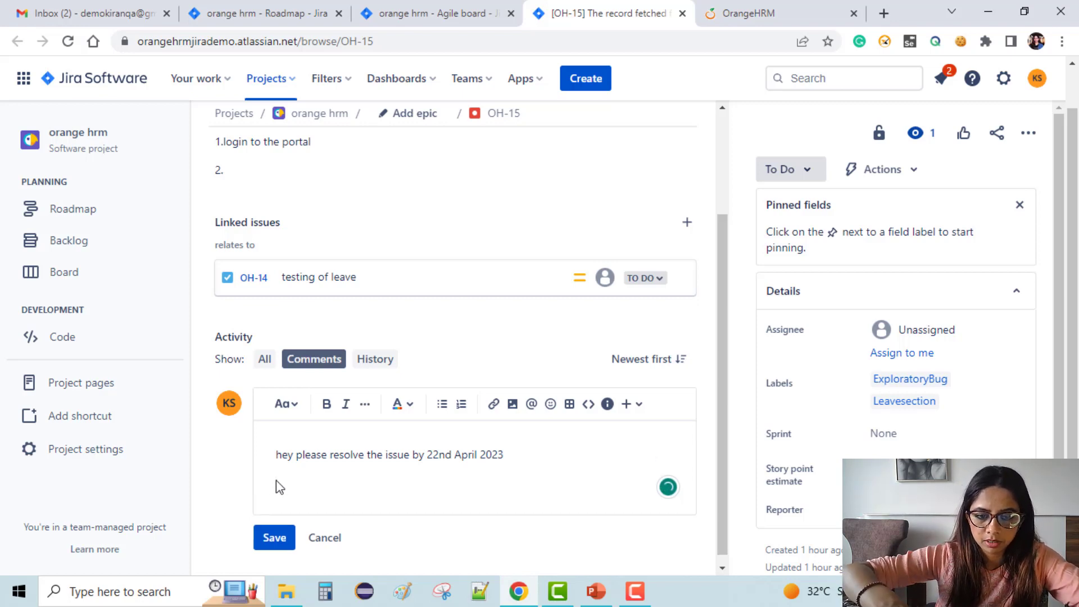
pyautogui.write('@a')
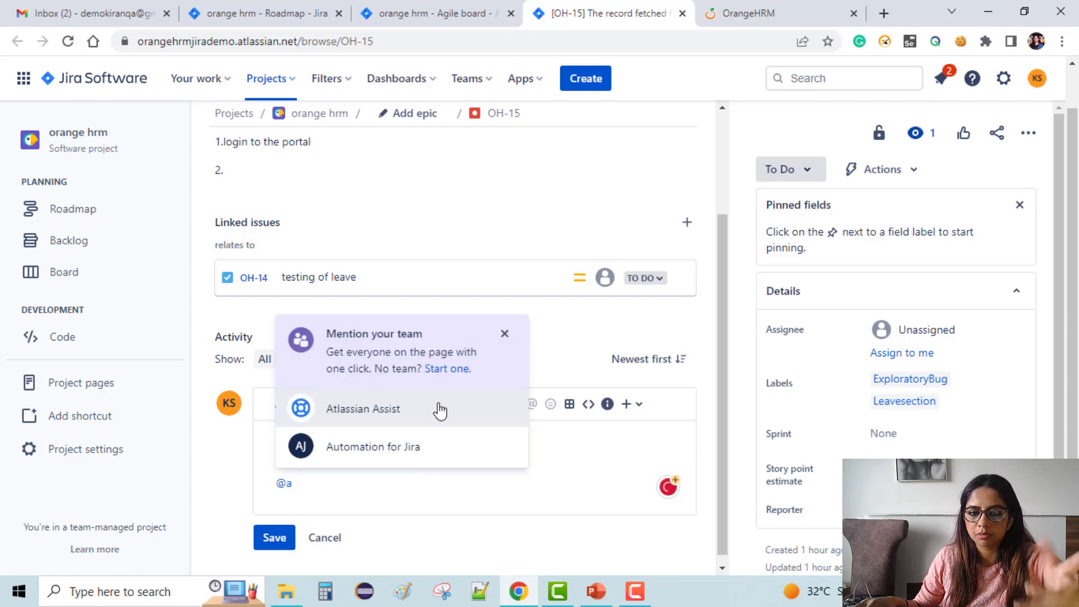
pyautogui.click(435, 457)
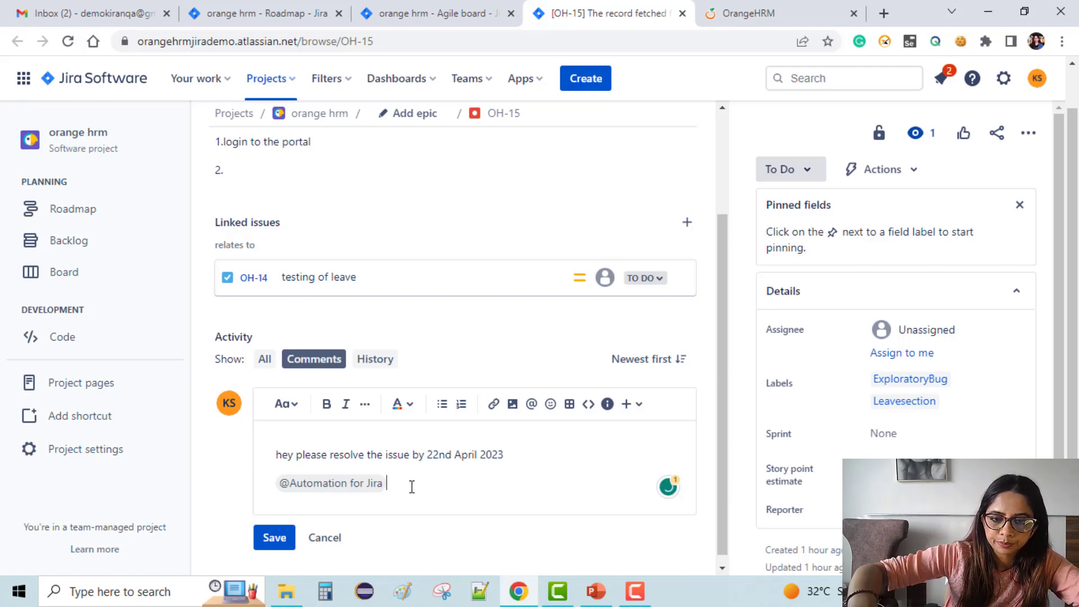
pyautogui.press('BackSpace')
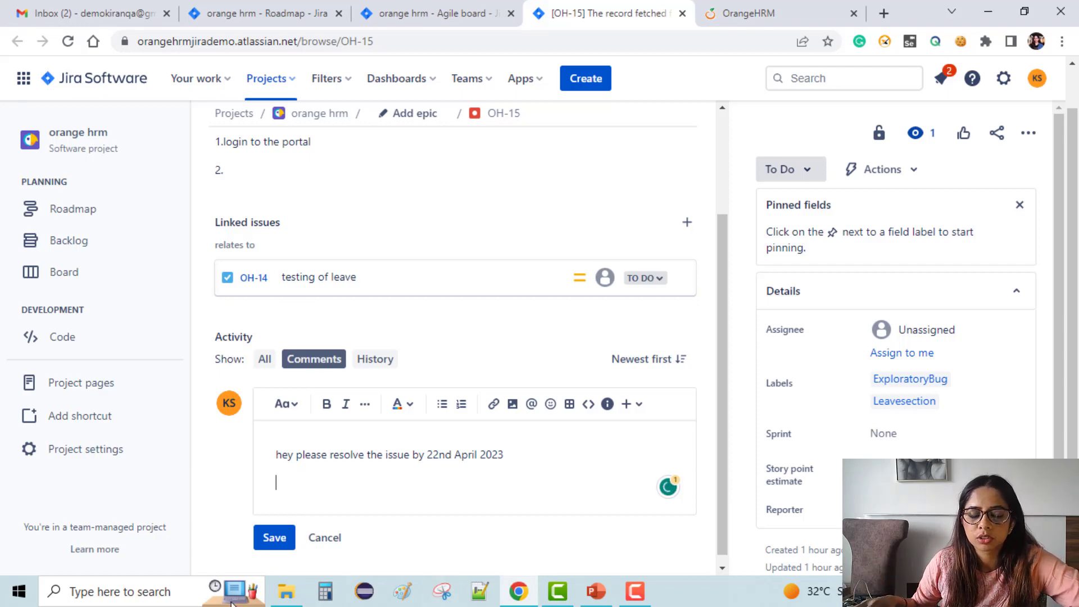
pyautogui.click(274, 538)
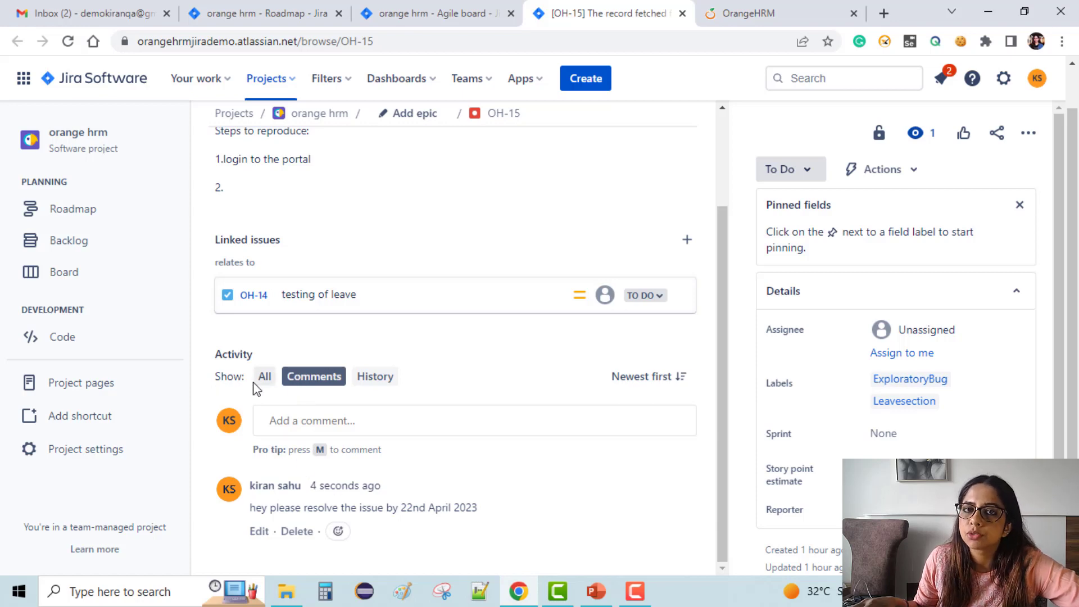
# Review OH-15's History, Comments and All activity views, then return to the orange hrm backlog tab.
pyautogui.click(394, 379)
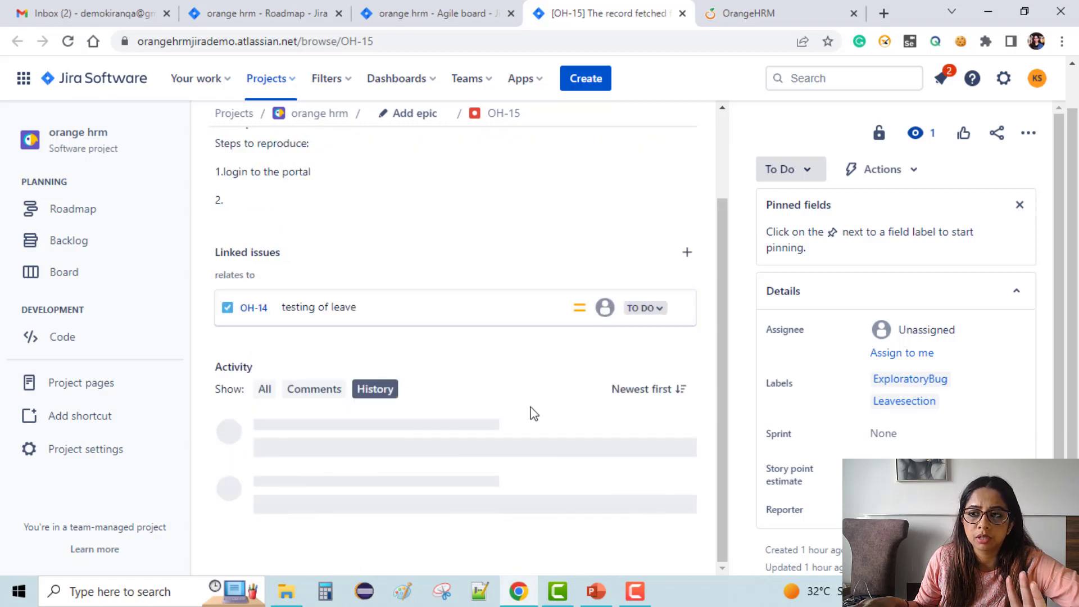
pyautogui.scroll(-1, 534, 416)
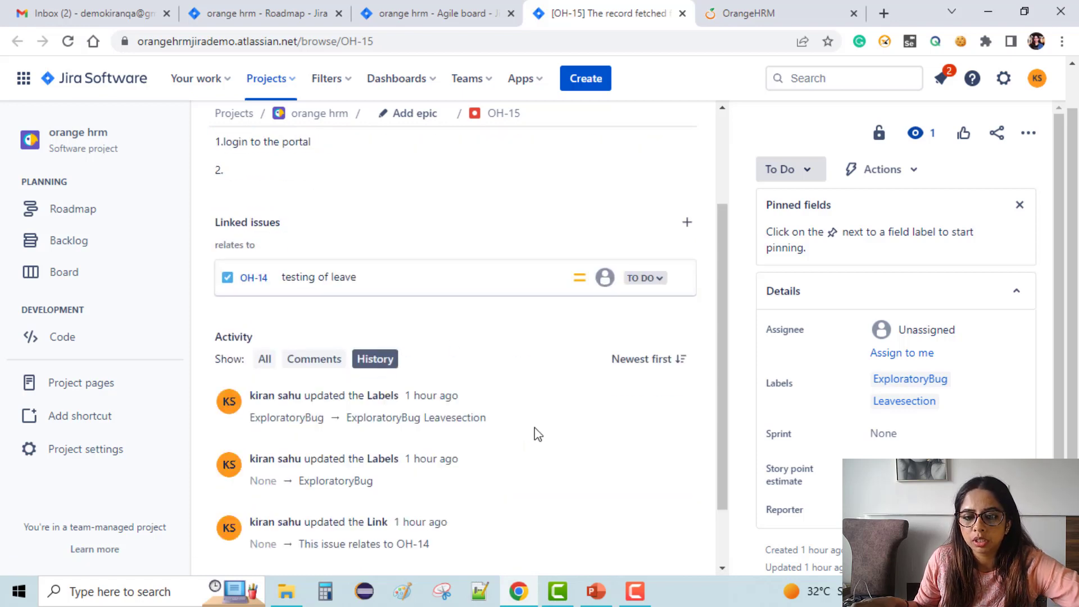
pyautogui.scroll(-2, 534, 435)
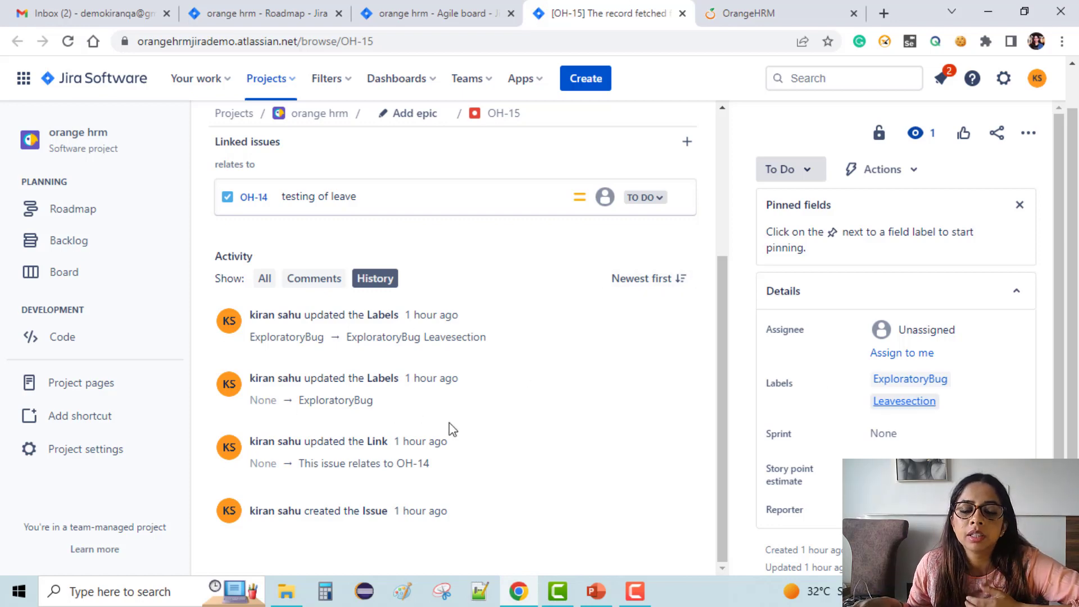
pyautogui.click(310, 281)
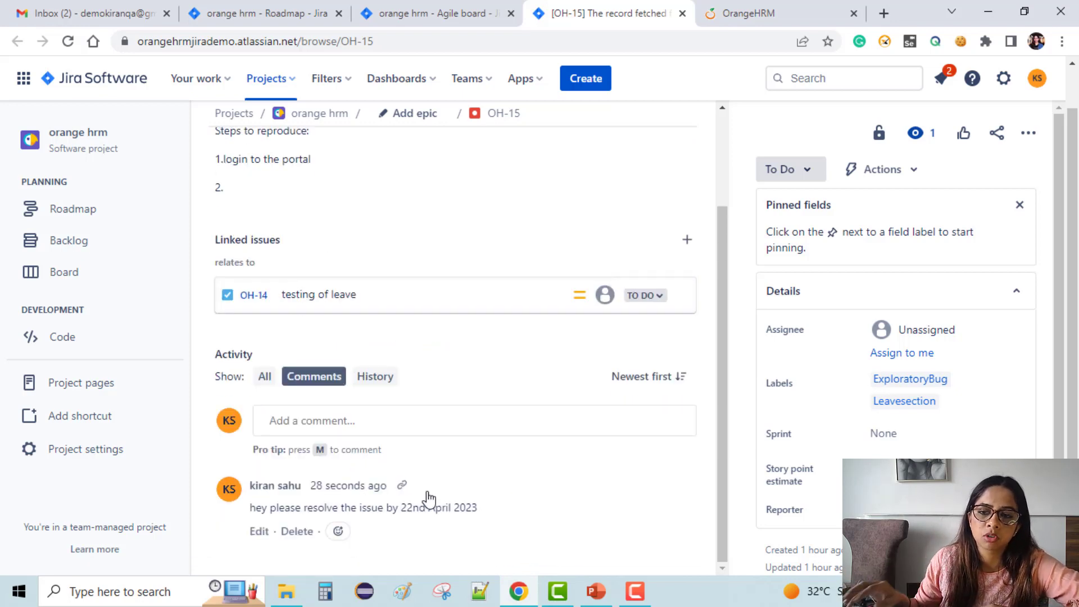
pyautogui.click(264, 385)
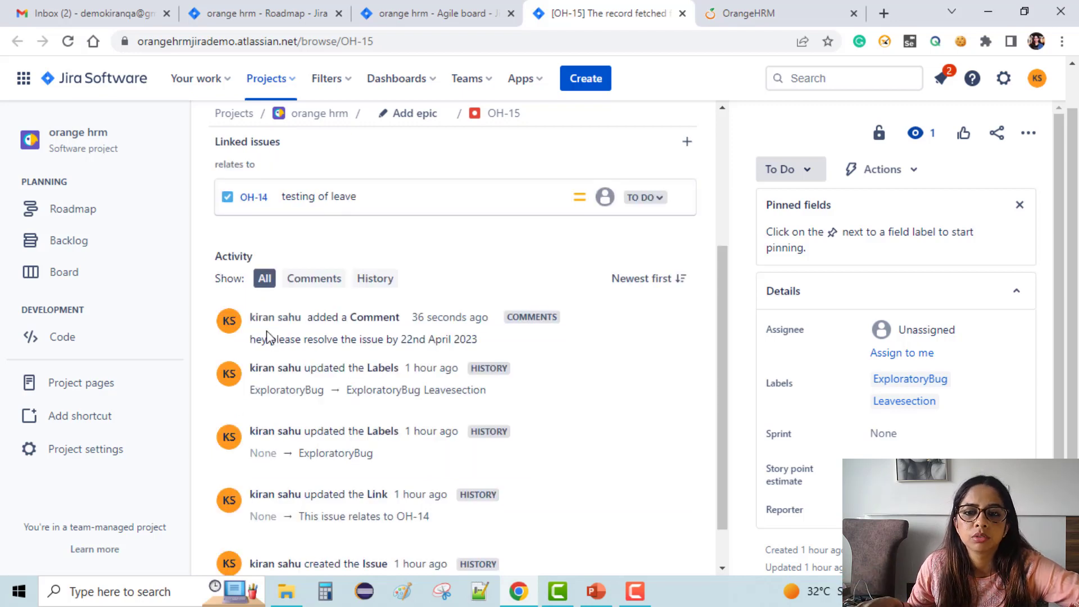
pyautogui.click(315, 280)
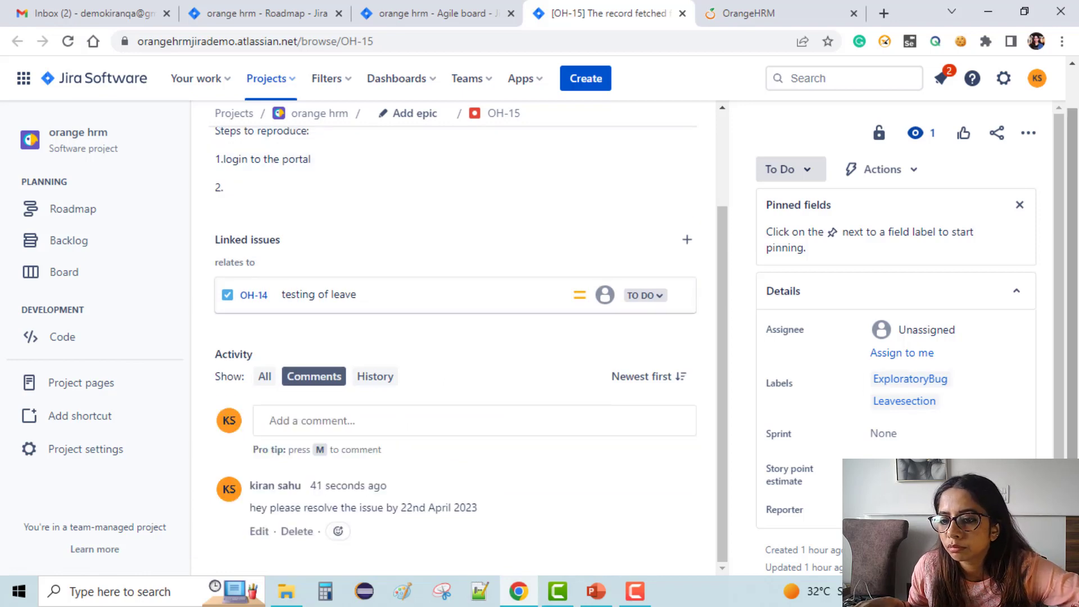
pyautogui.scroll(-1, 921, 368)
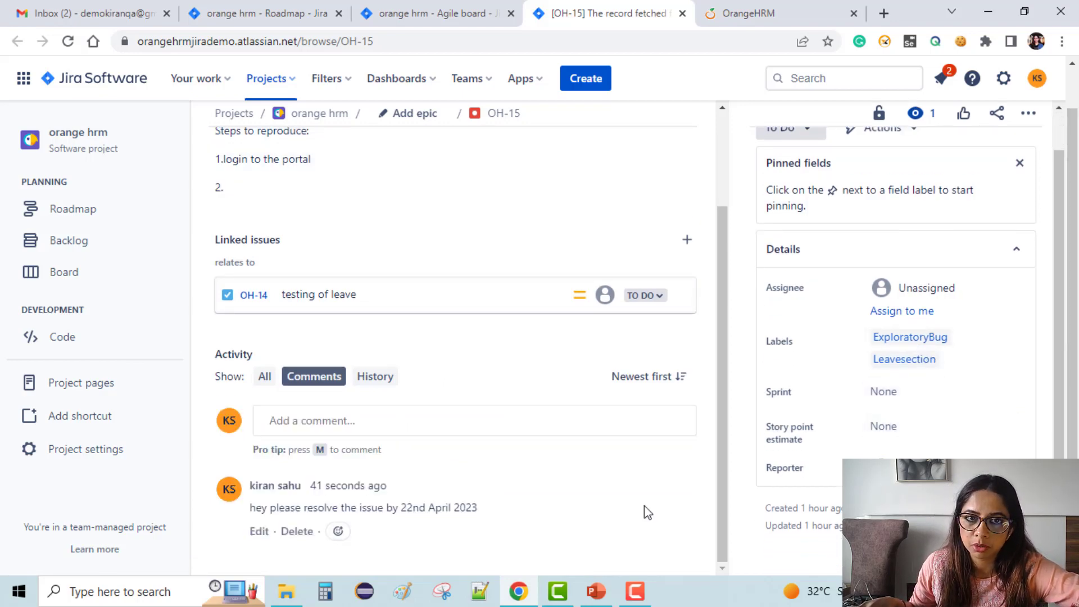
pyautogui.click(425, 8)
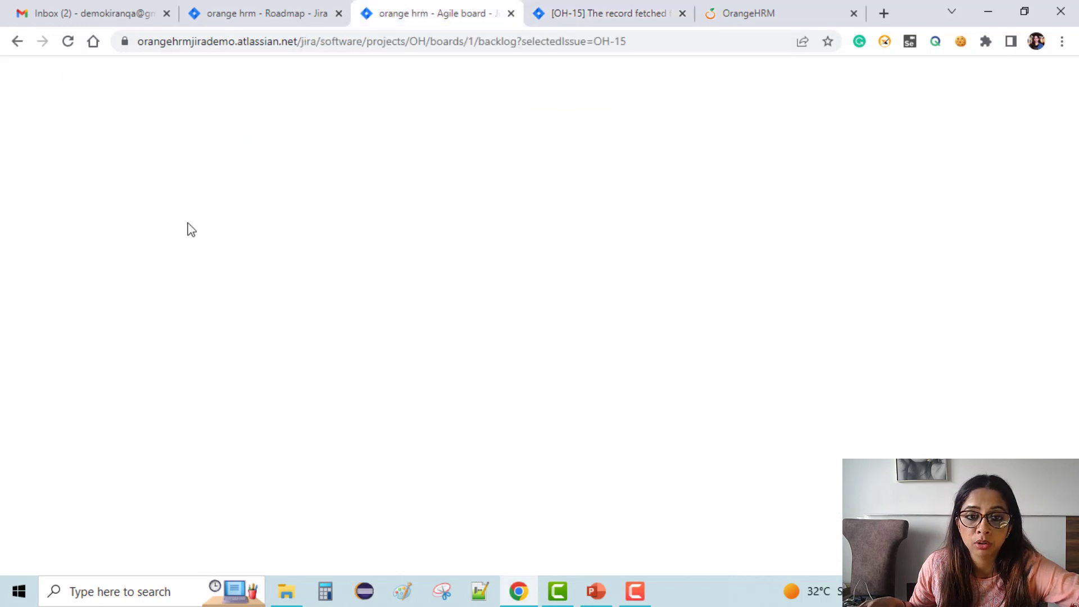
pyautogui.scroll(5, 641, 381)
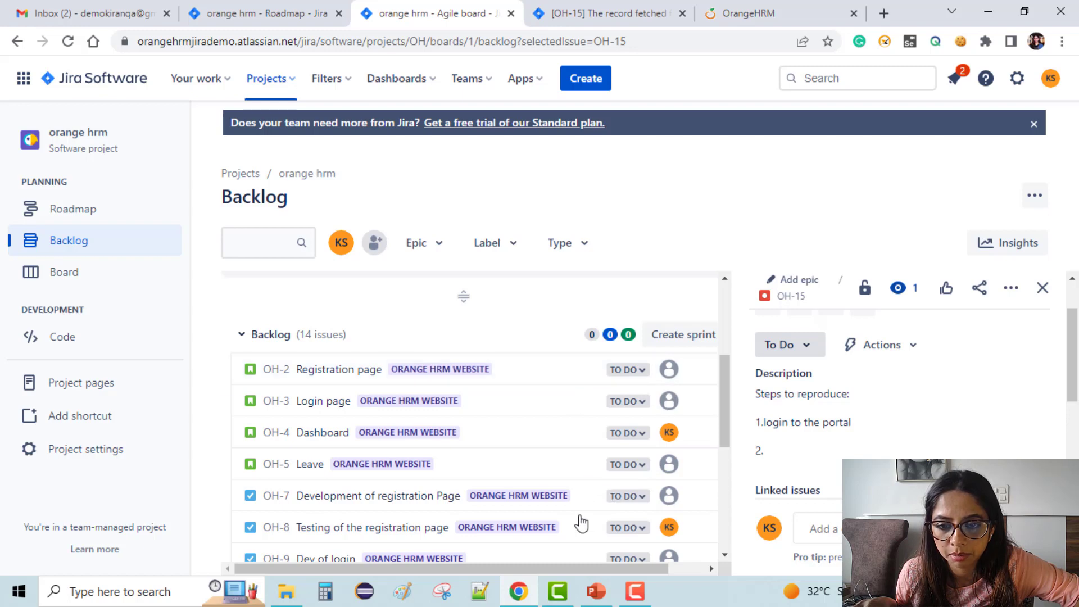
pyautogui.scroll(-3, 596, 380)
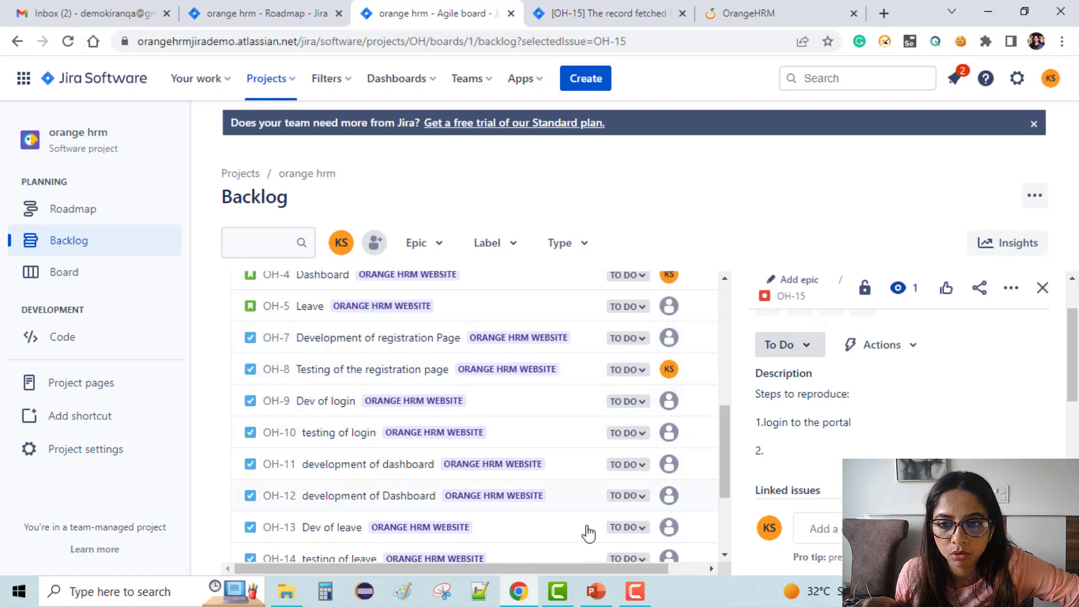
pyautogui.scroll(1, 595, 400)
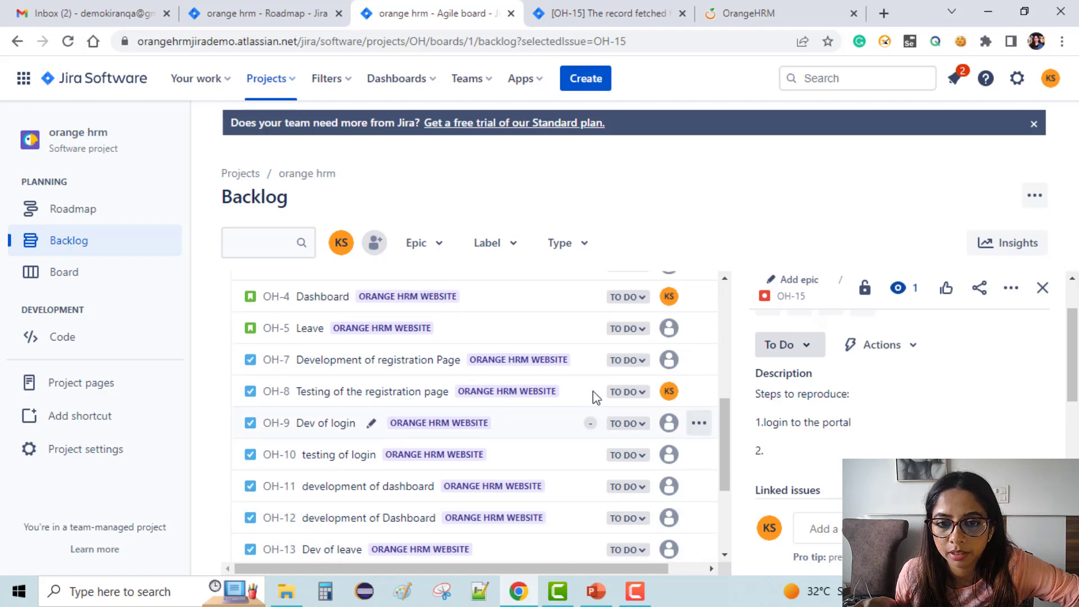
pyautogui.scroll(5, 616, 296)
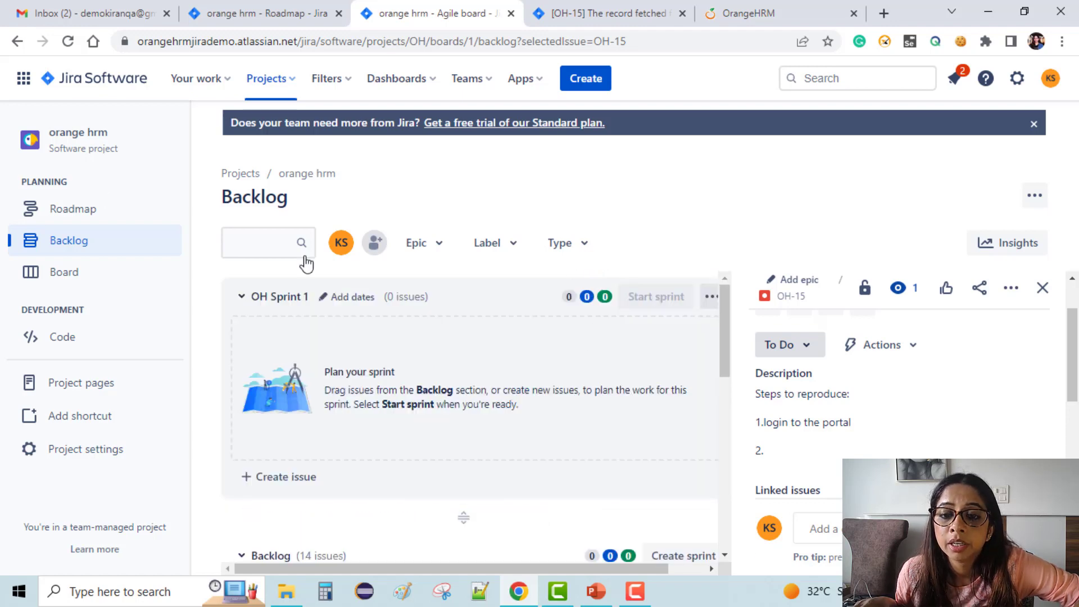
pyautogui.scroll(-4, 457, 354)
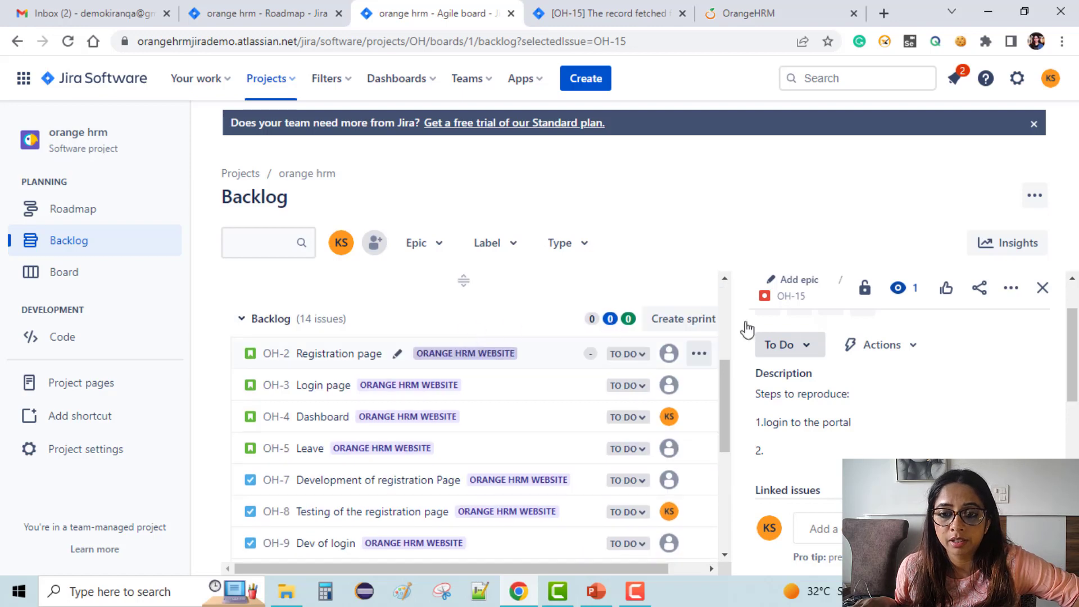
pyautogui.scroll(-3, 588, 384)
pyautogui.scroll(7, 590, 386)
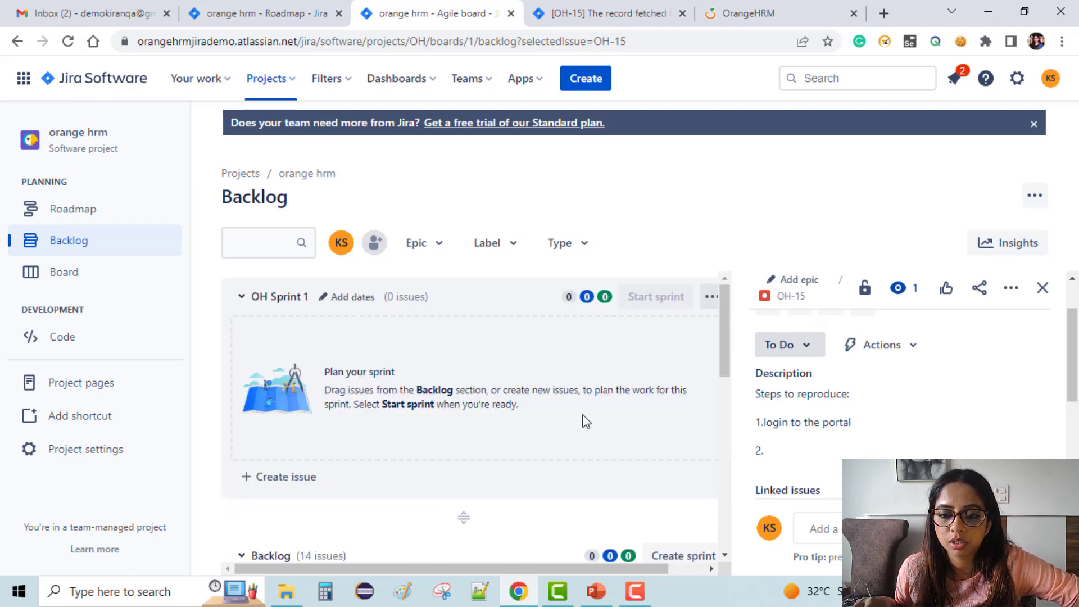
pyautogui.scroll(-1, 585, 422)
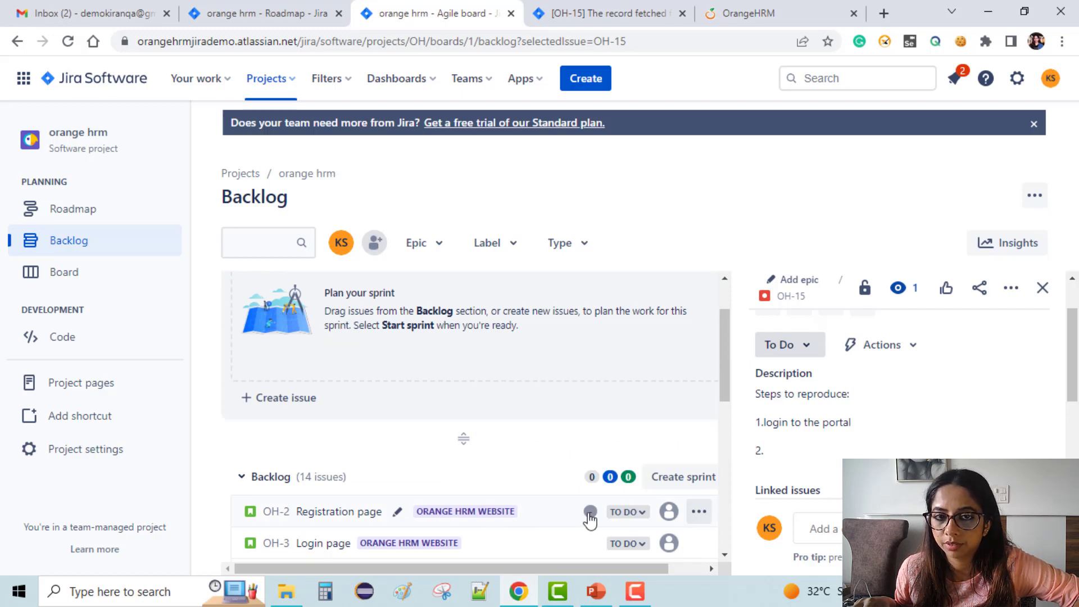
# Estimate OH-2 at 4, OH-3 at 2, OH-4 at 6 and OH-5 at 8 story points.
pyautogui.click(591, 513)
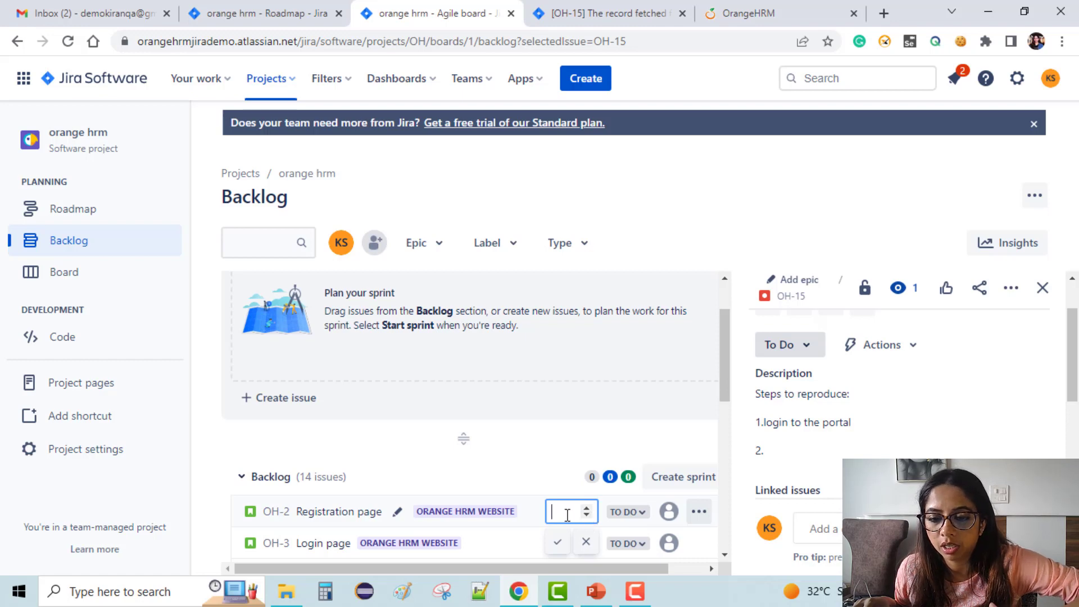
pyautogui.write('4')
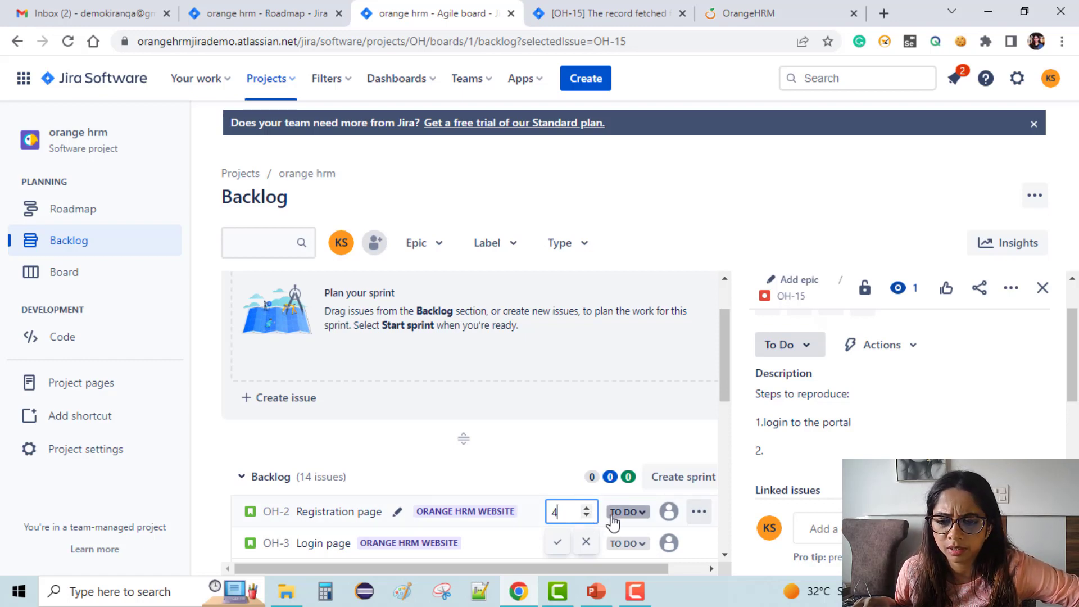
pyautogui.click(622, 371)
pyautogui.scroll(-3, 618, 372)
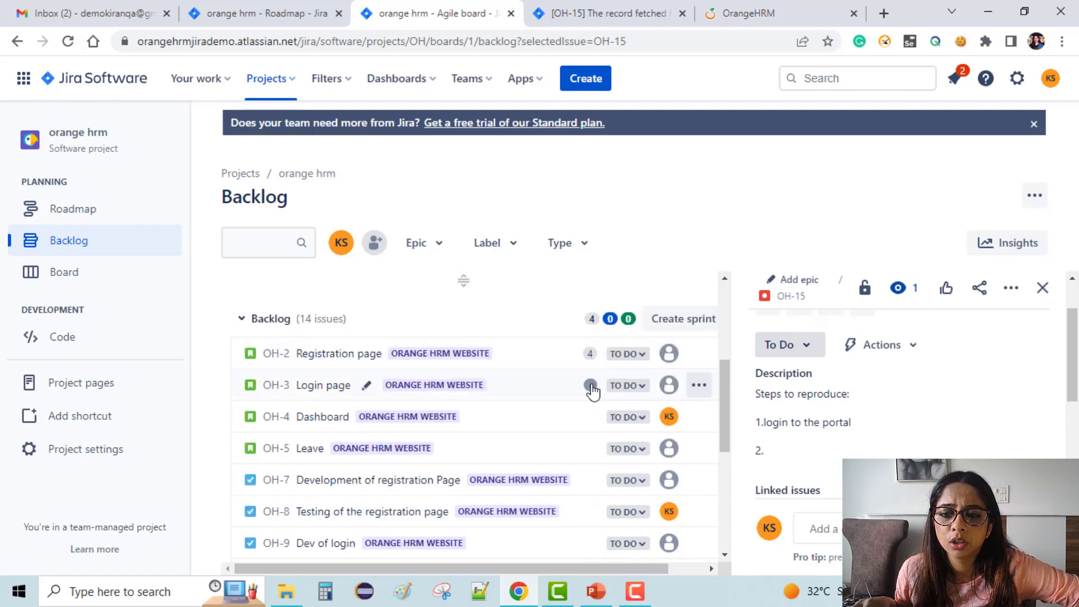
pyautogui.click(590, 386)
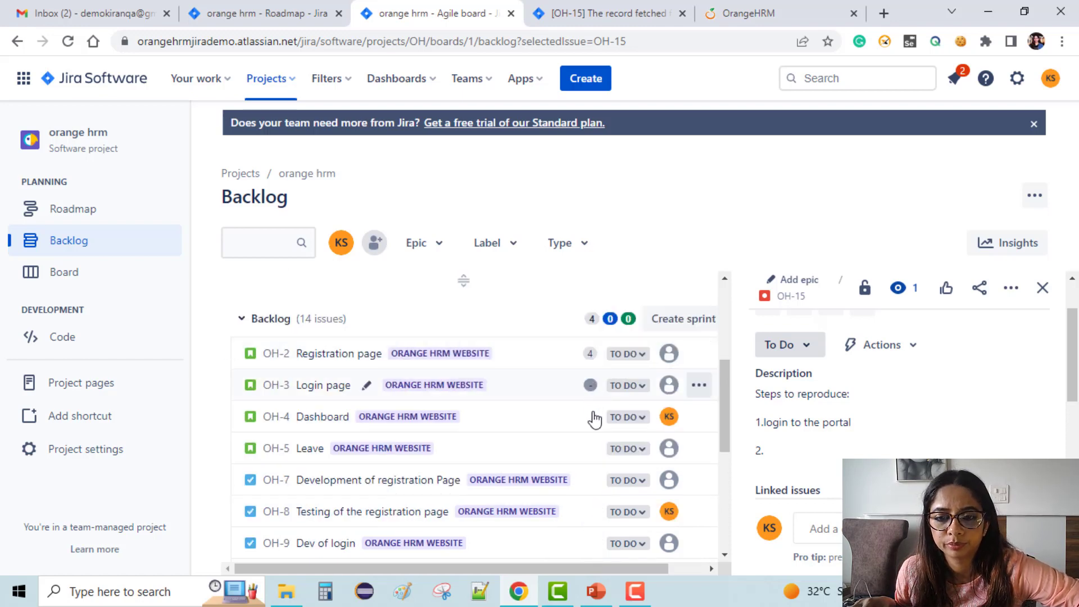
pyautogui.write('2')
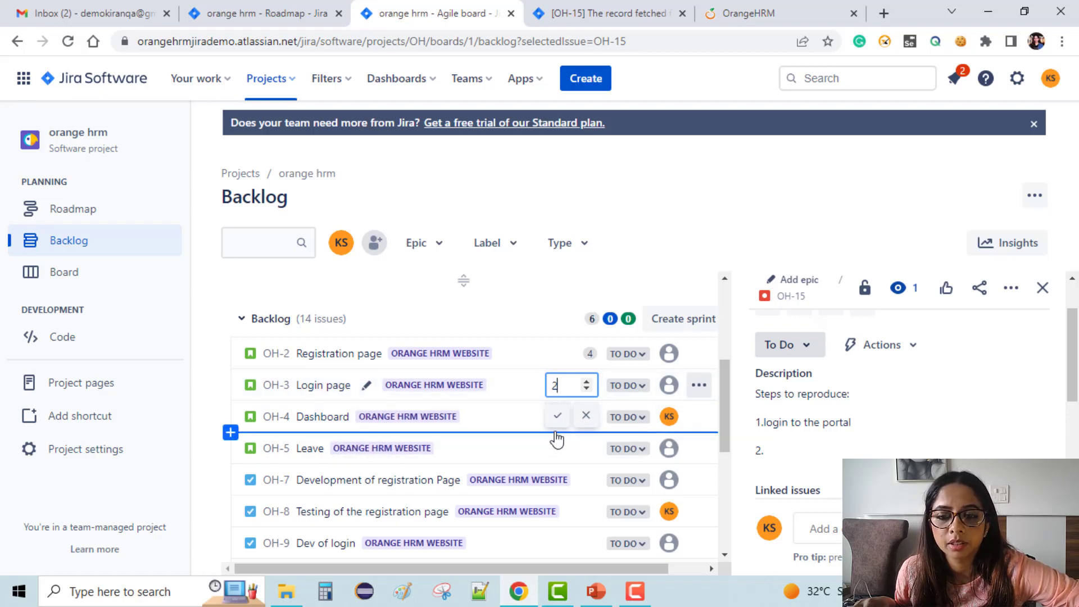
pyautogui.click(558, 417)
pyautogui.click(589, 416)
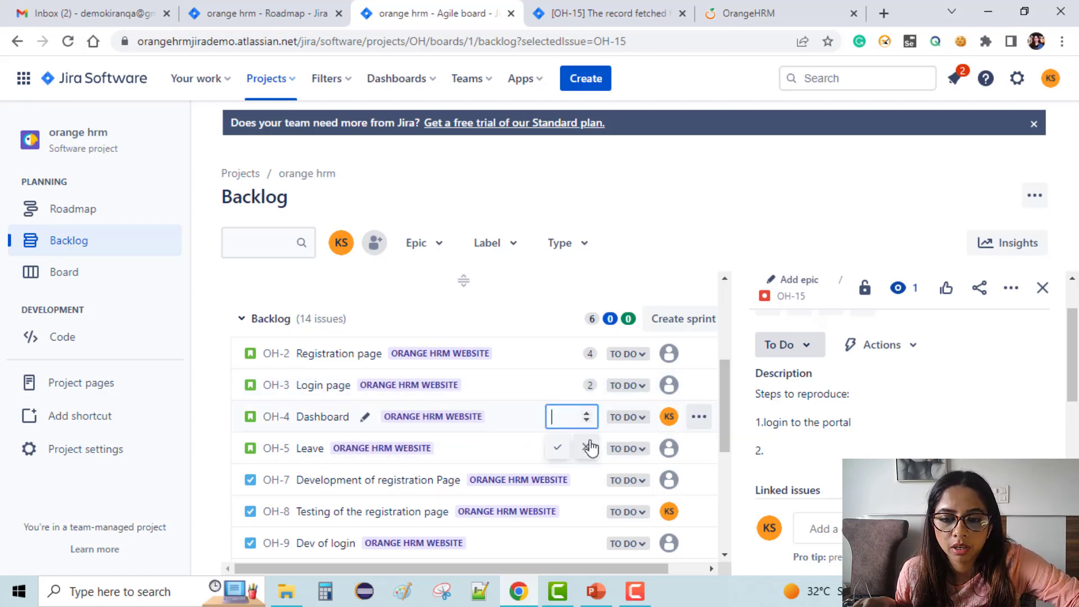
pyautogui.write('6')
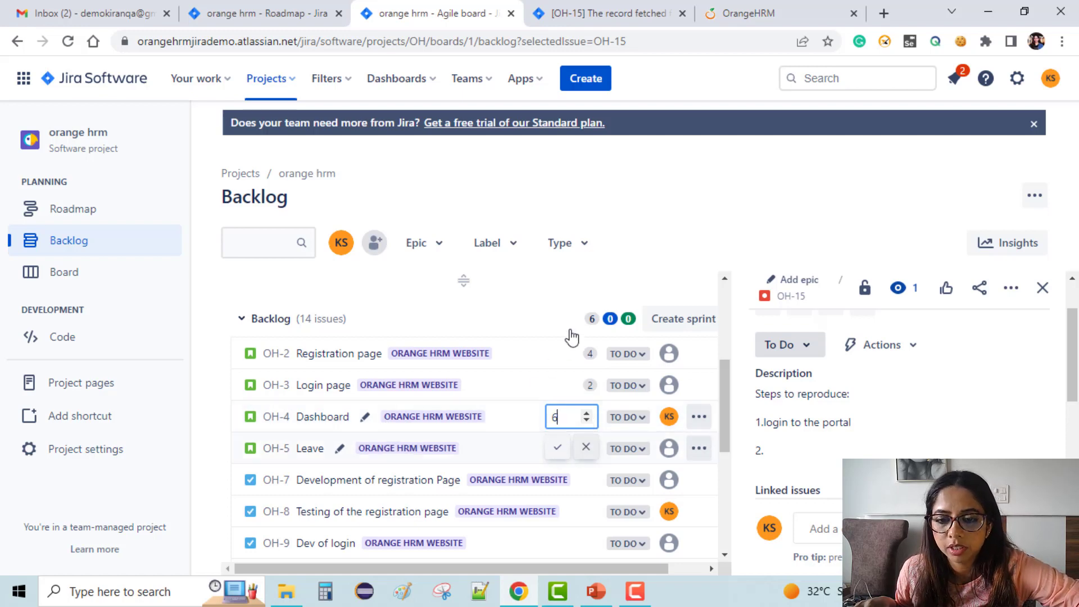
pyautogui.click(557, 447)
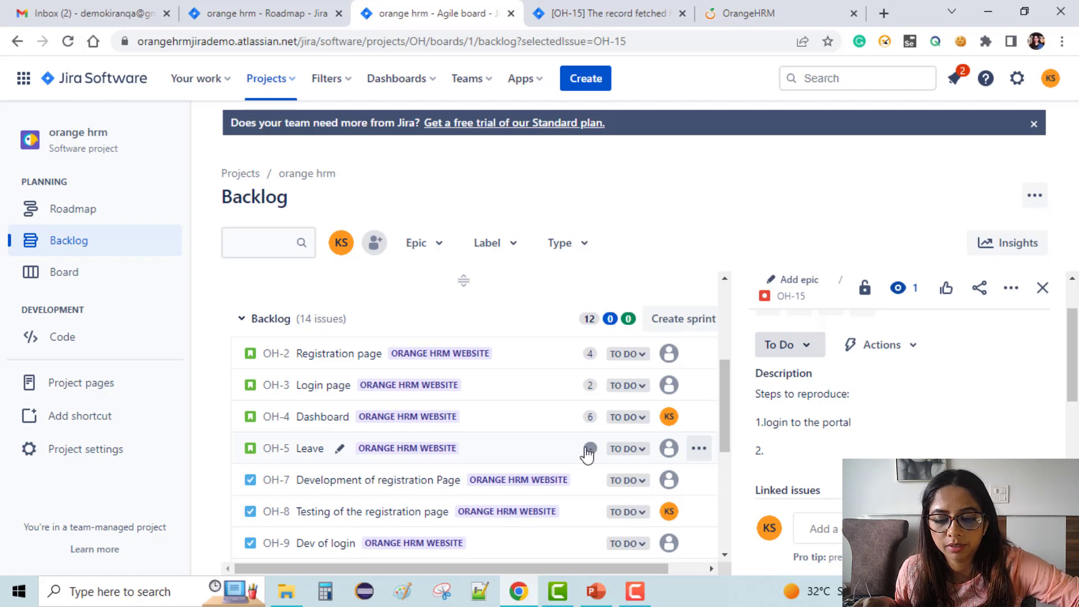
pyautogui.click(588, 448)
pyautogui.write('8')
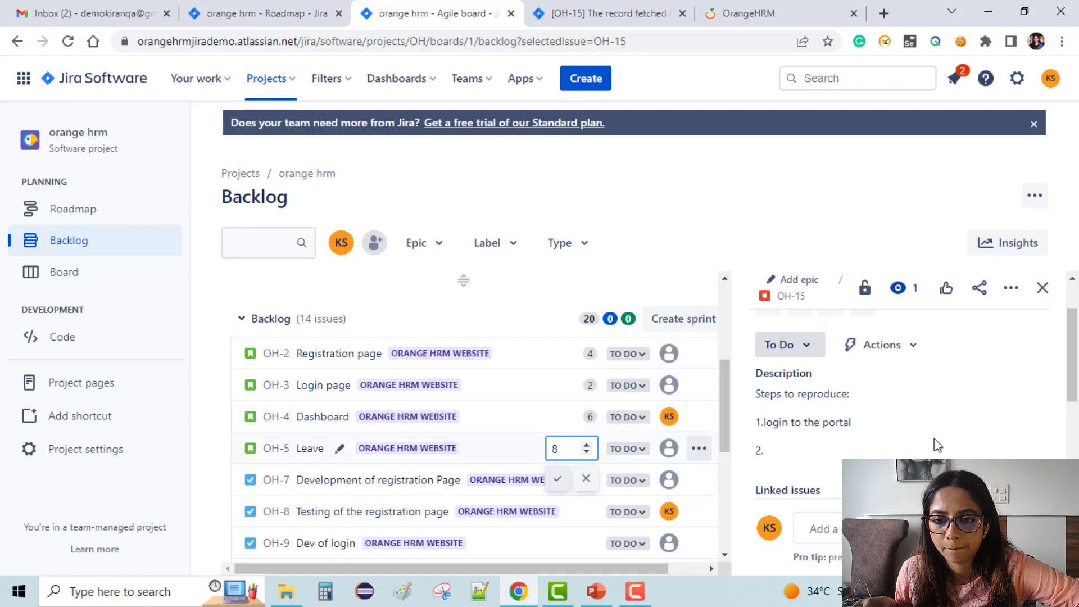
pyautogui.click(557, 479)
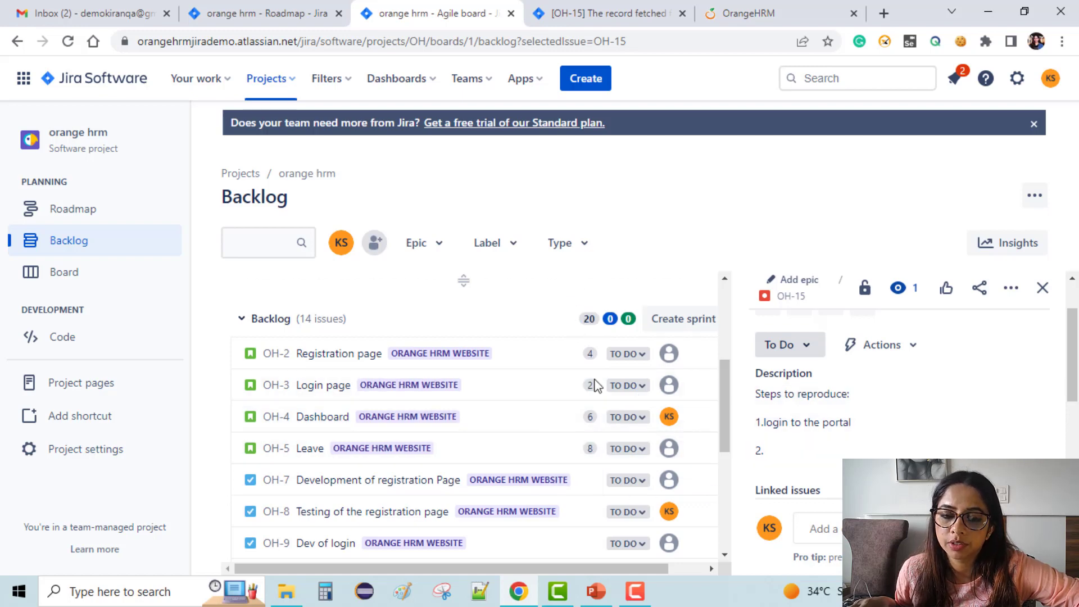
# Give OH-7 and OH-8 an estimate of 4 story points each.
pyautogui.scroll(-3, 646, 450)
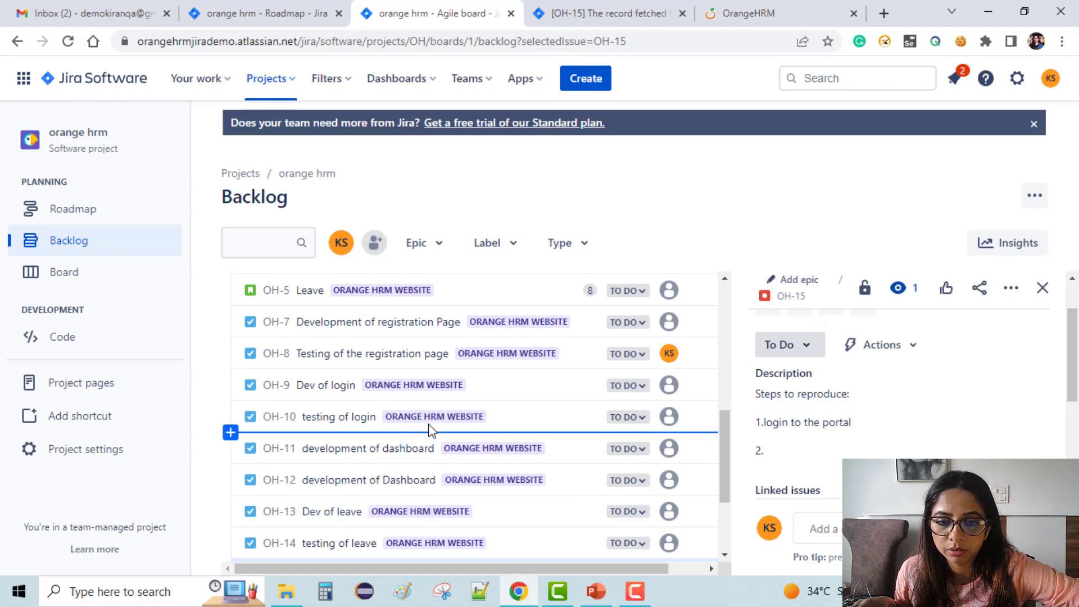
pyautogui.scroll(-3, 429, 430)
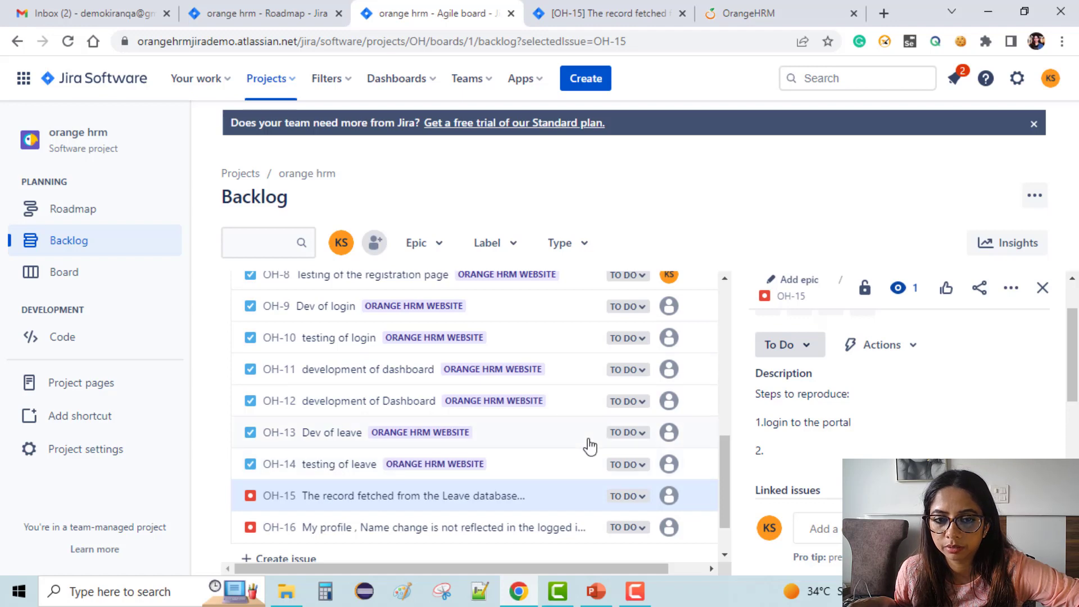
pyautogui.scroll(3, 589, 445)
pyautogui.scroll(2, 557, 319)
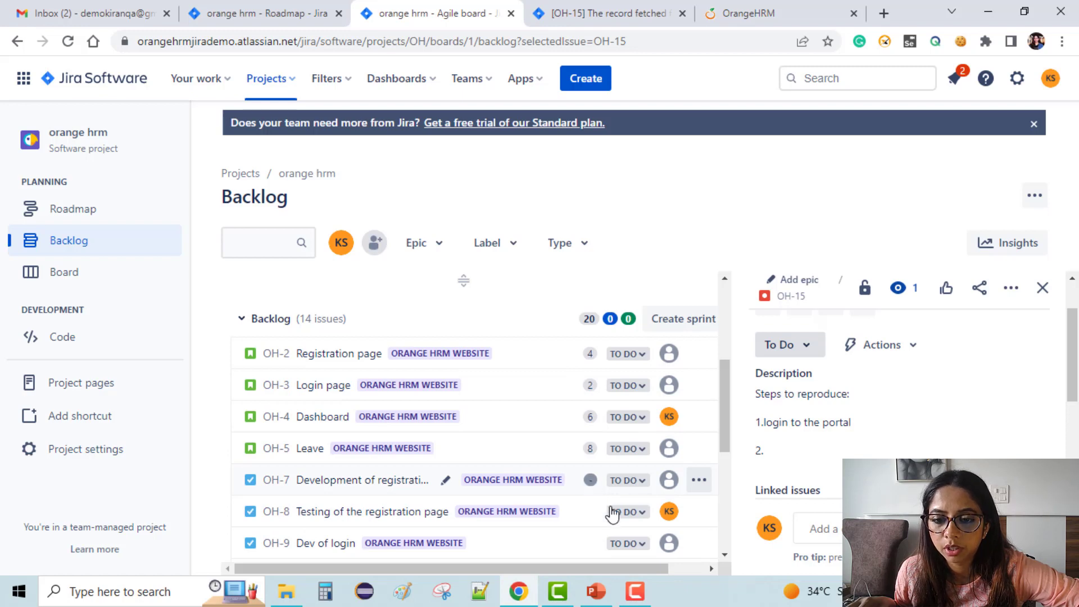
pyautogui.click(591, 482)
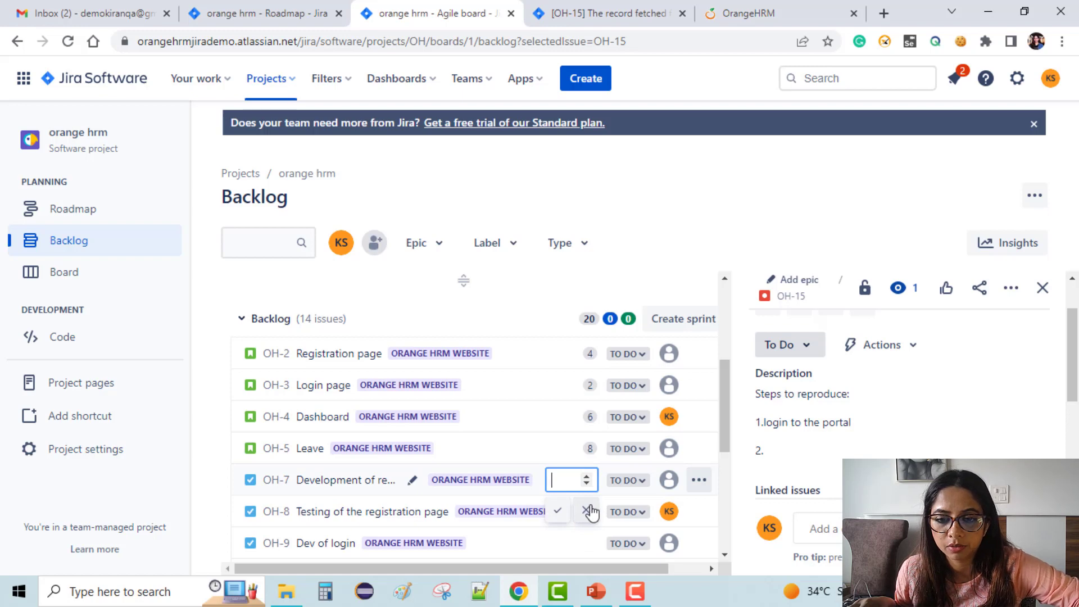
pyautogui.write('4')
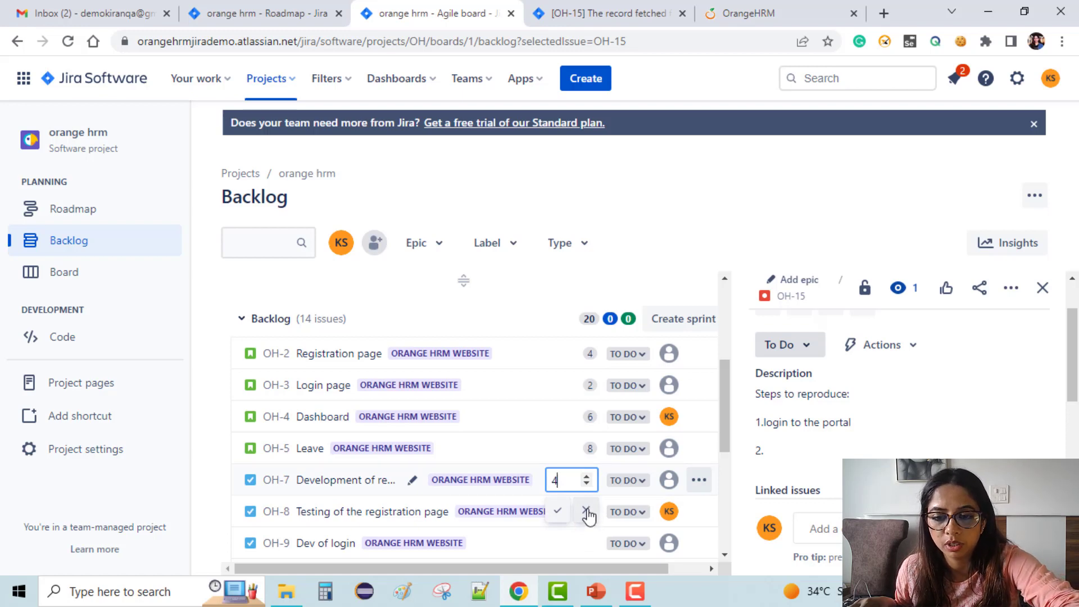
pyautogui.press('BackSpace')
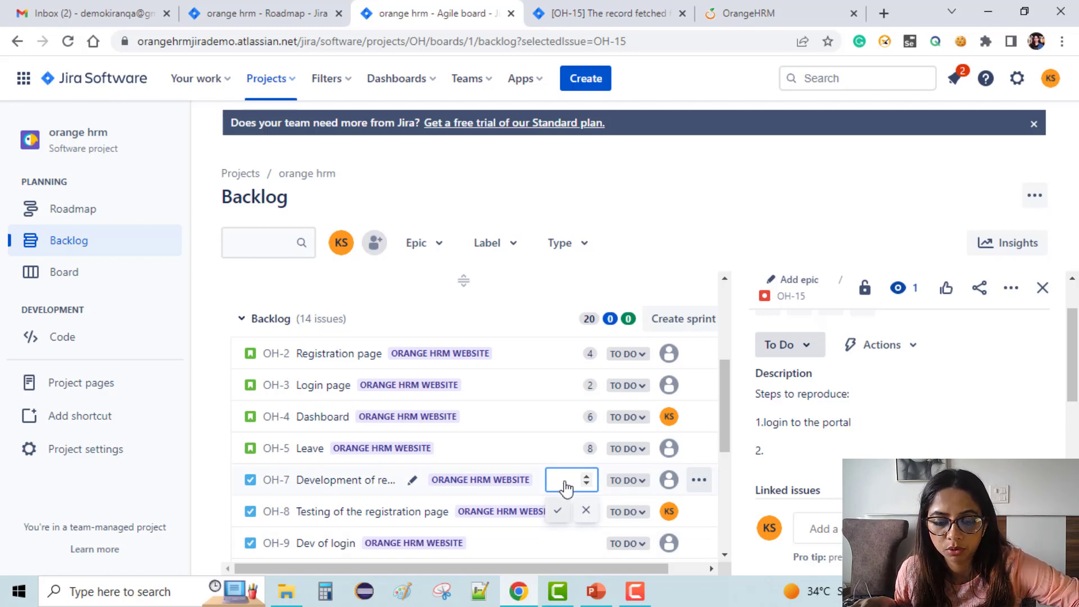
pyautogui.write('4')
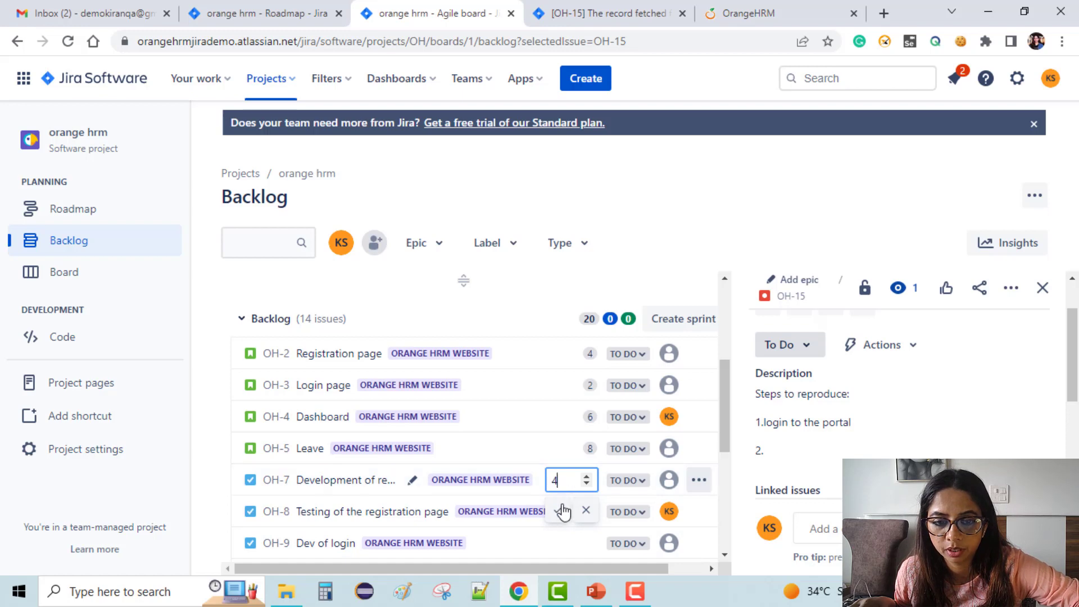
pyautogui.press('Return')
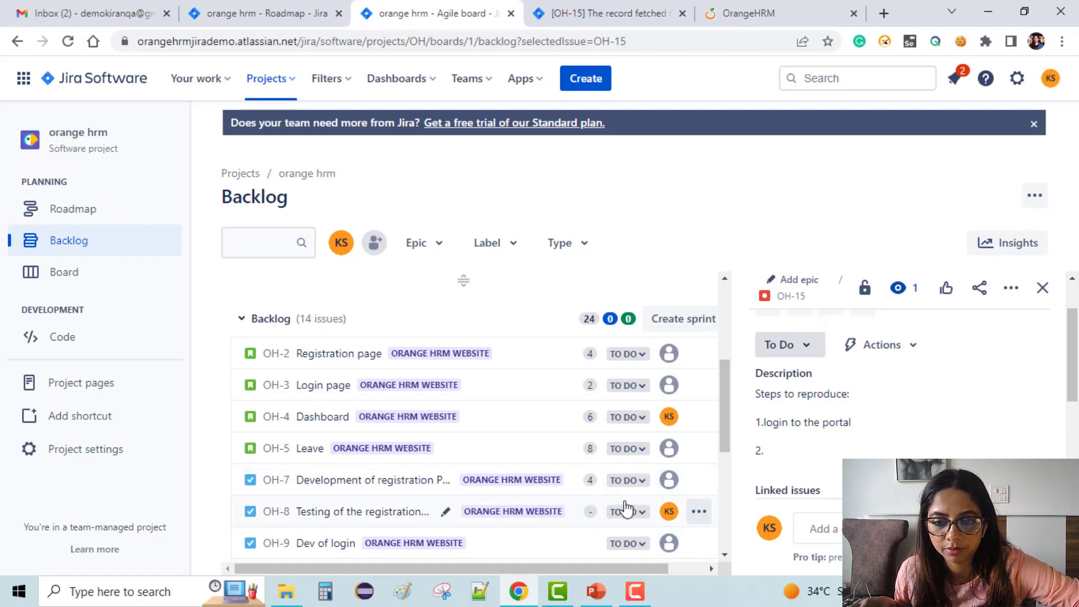
pyautogui.click(589, 515)
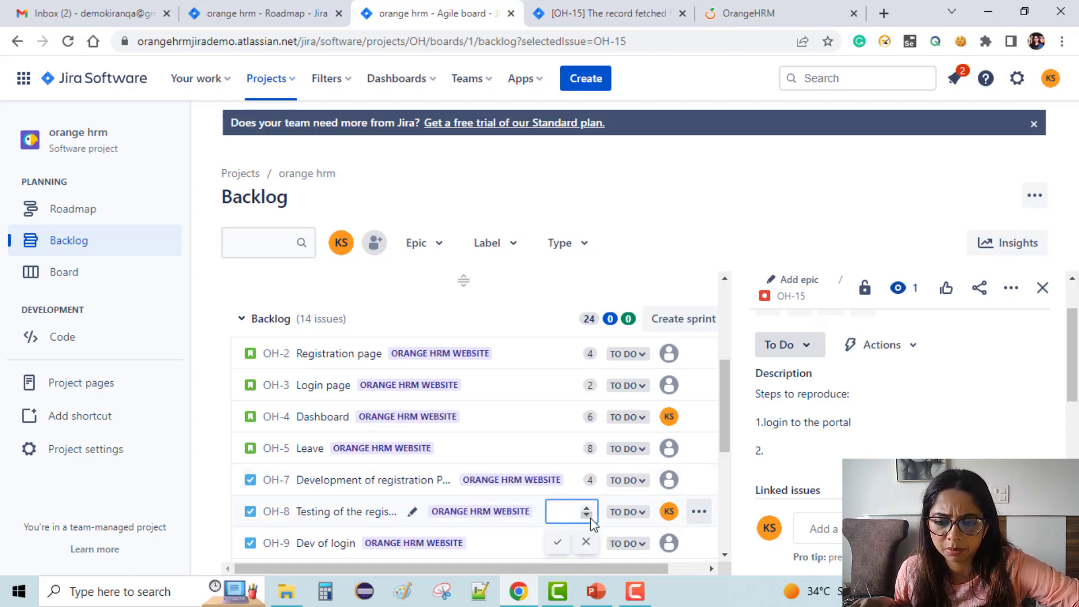
pyautogui.write('4')
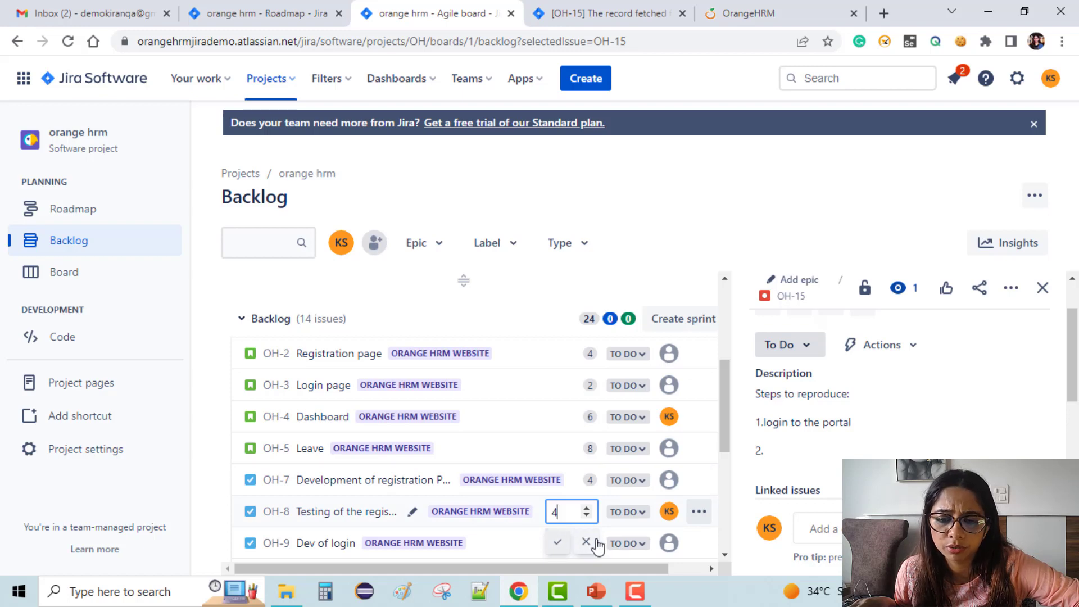
pyautogui.press('Return')
pyautogui.scroll(-1, 531, 537)
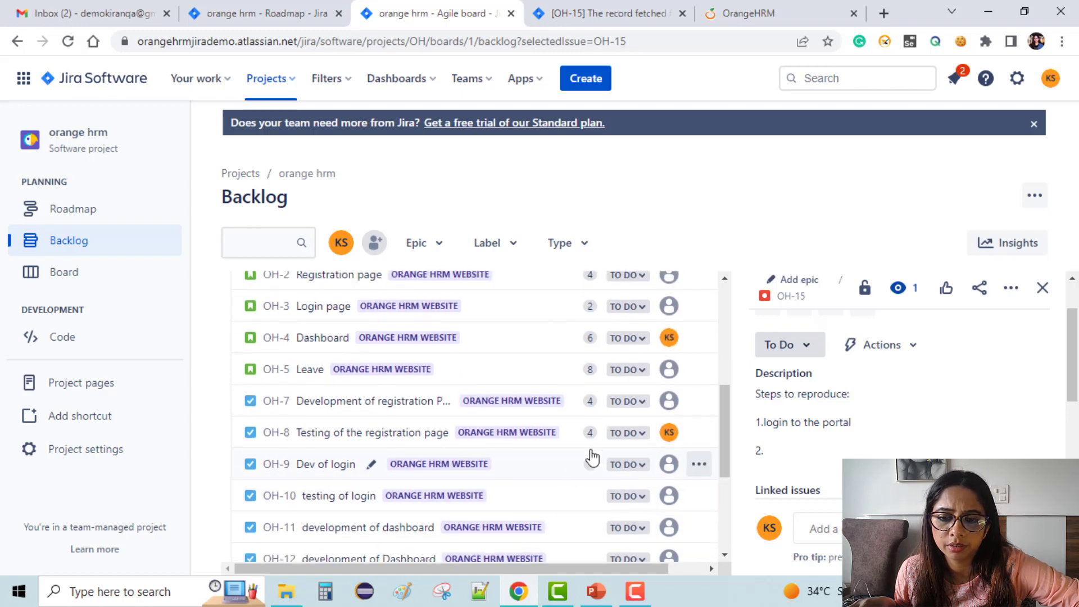
# Estimate OH-9 and OH-10 at 2 story points and OH-11 at 4.
pyautogui.click(590, 464)
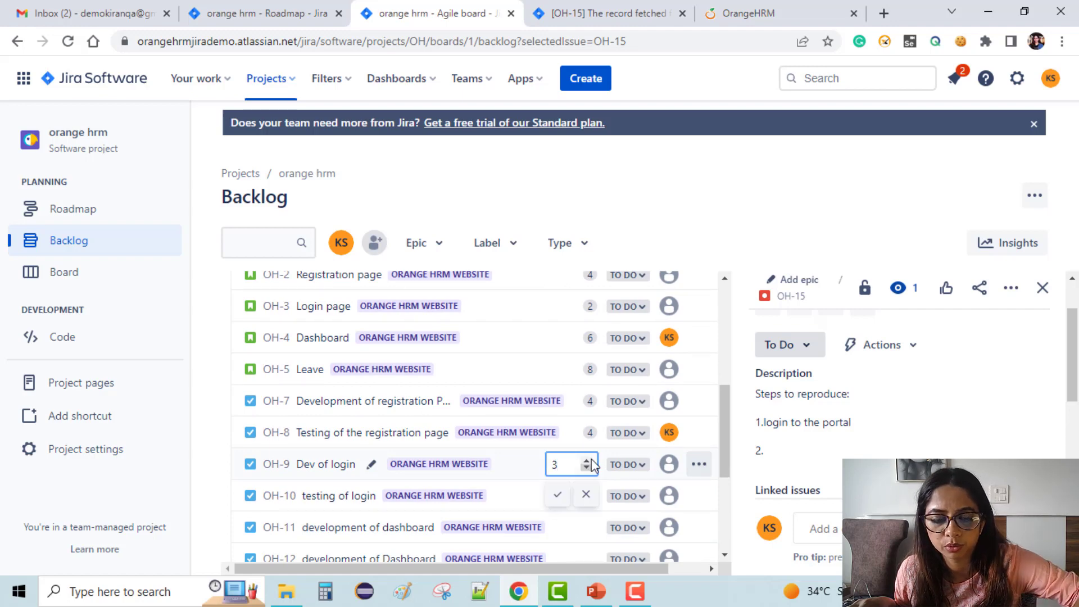
pyautogui.write('2')
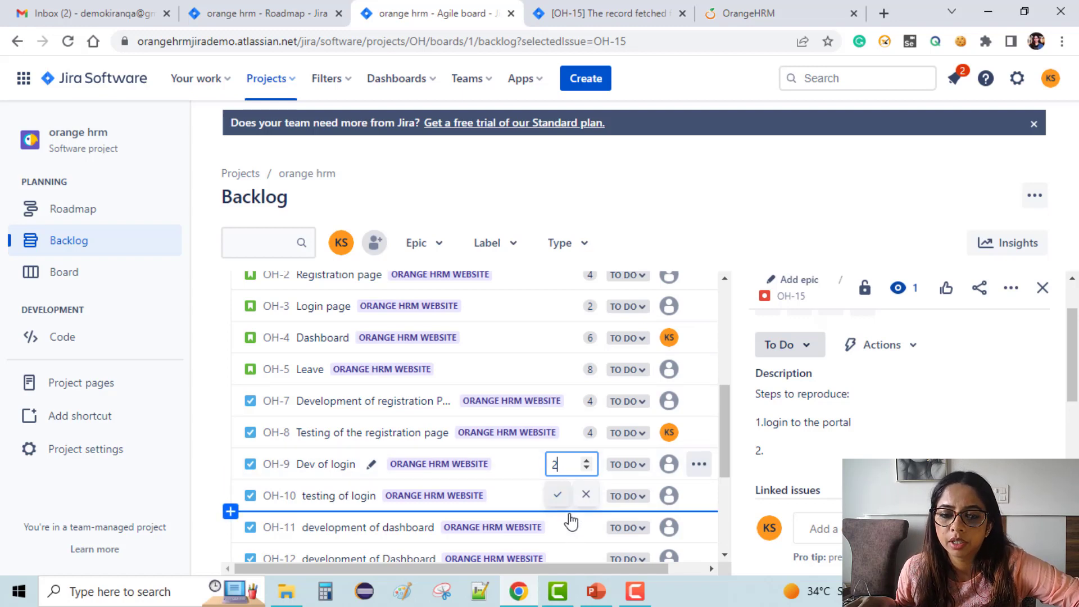
pyautogui.click(557, 495)
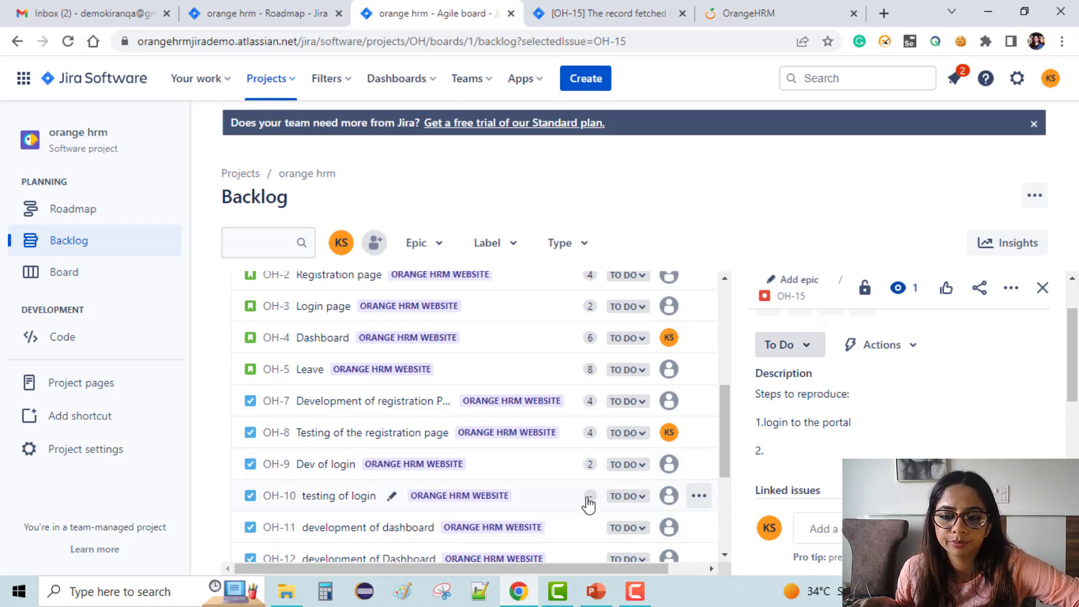
pyautogui.click(589, 497)
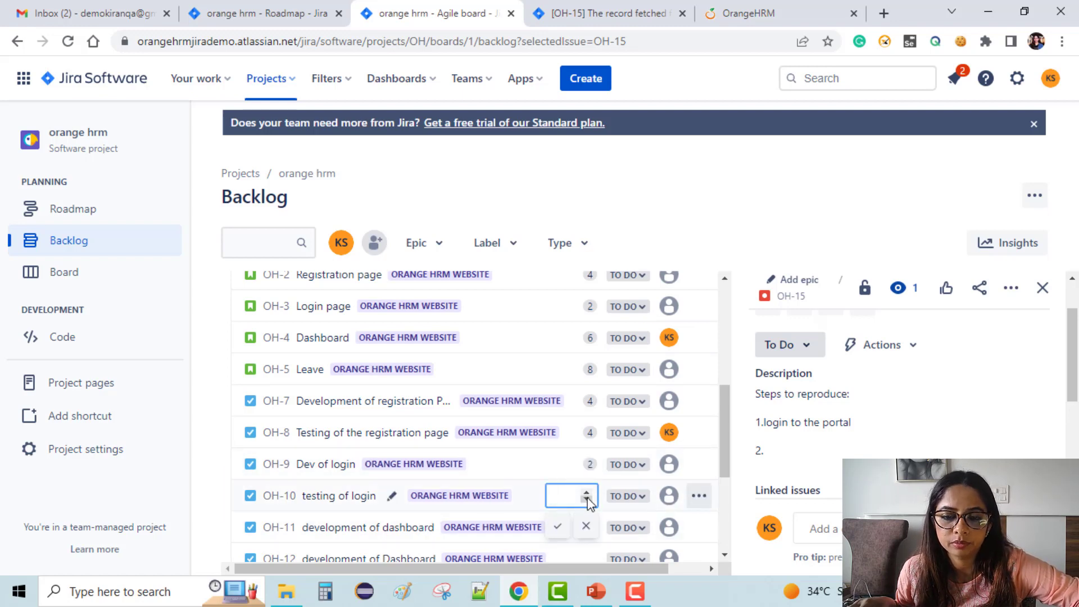
pyautogui.click(557, 529)
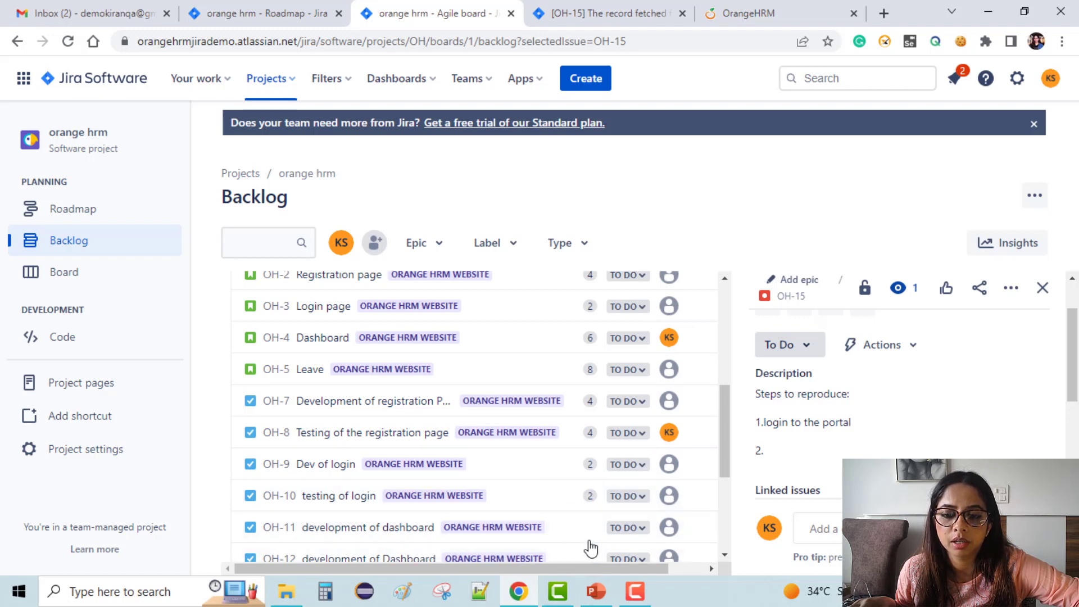
pyautogui.click(590, 529)
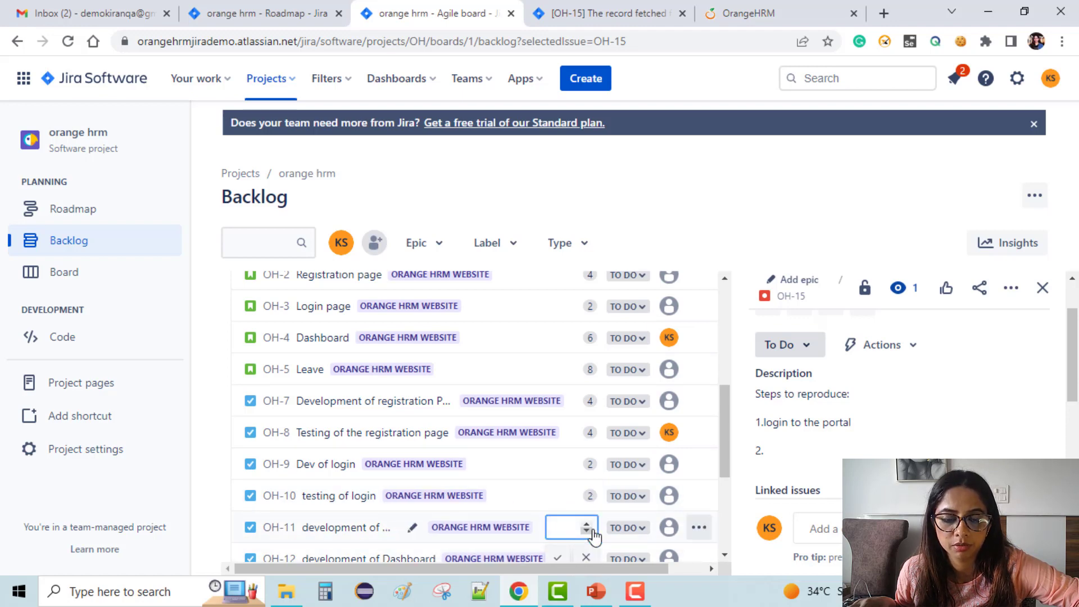
pyautogui.write('4')
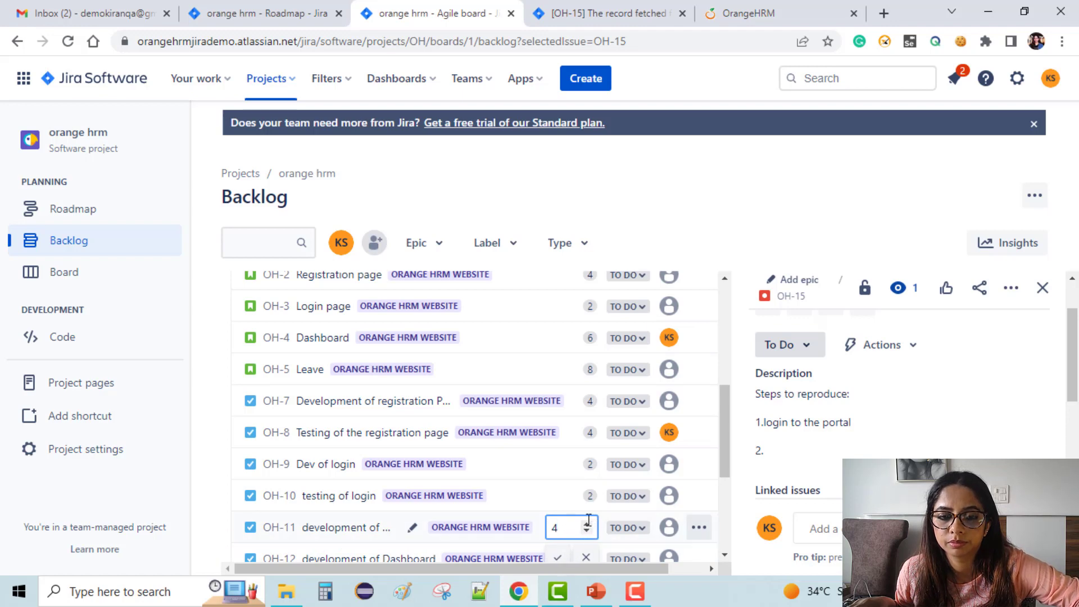
pyautogui.press('Return')
# Estimate OH-12 at 4 story points and OH-13 and OH-14 at 6 each.
pyautogui.scroll(-5, 588, 520)
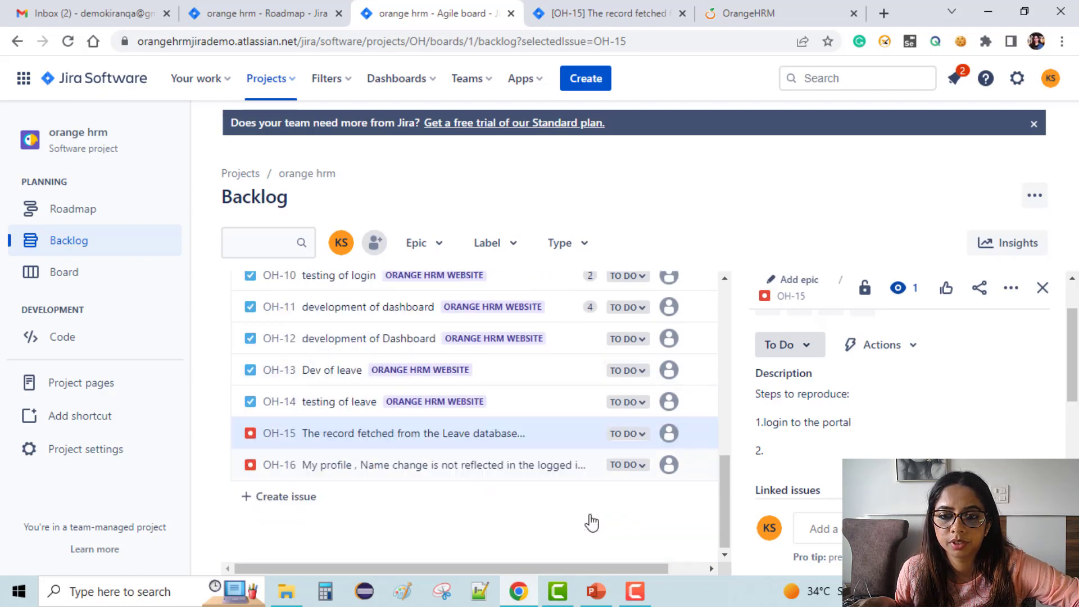
pyautogui.click(587, 340)
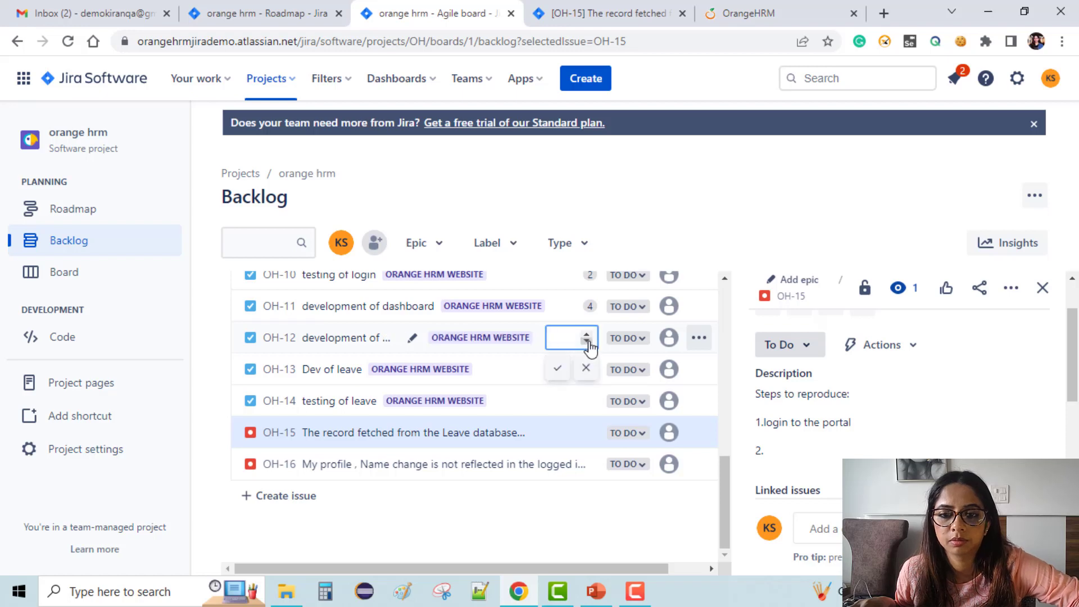
pyautogui.write('4')
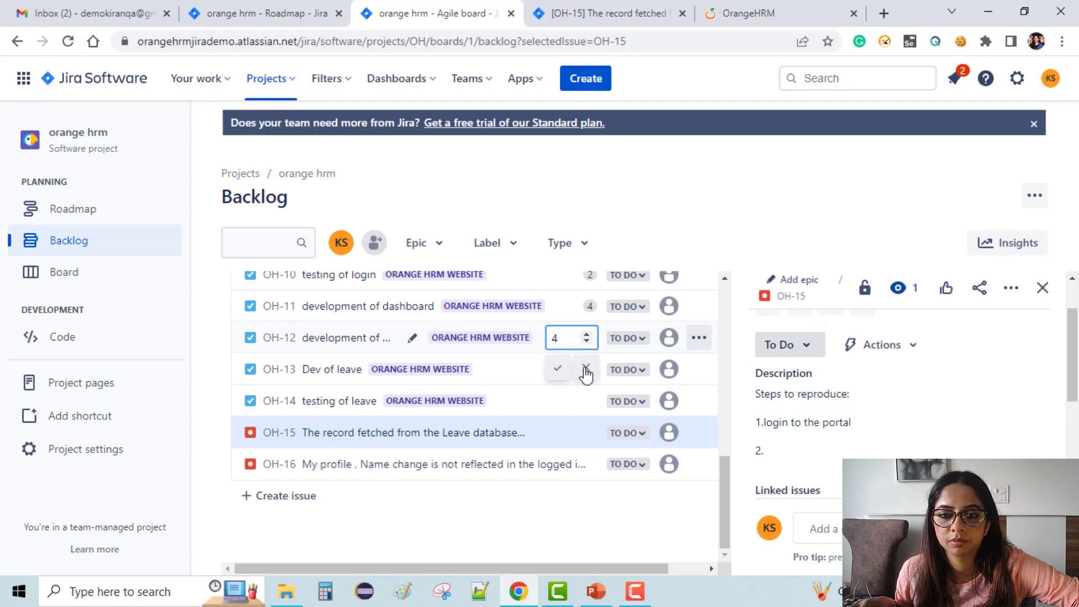
pyautogui.click(558, 376)
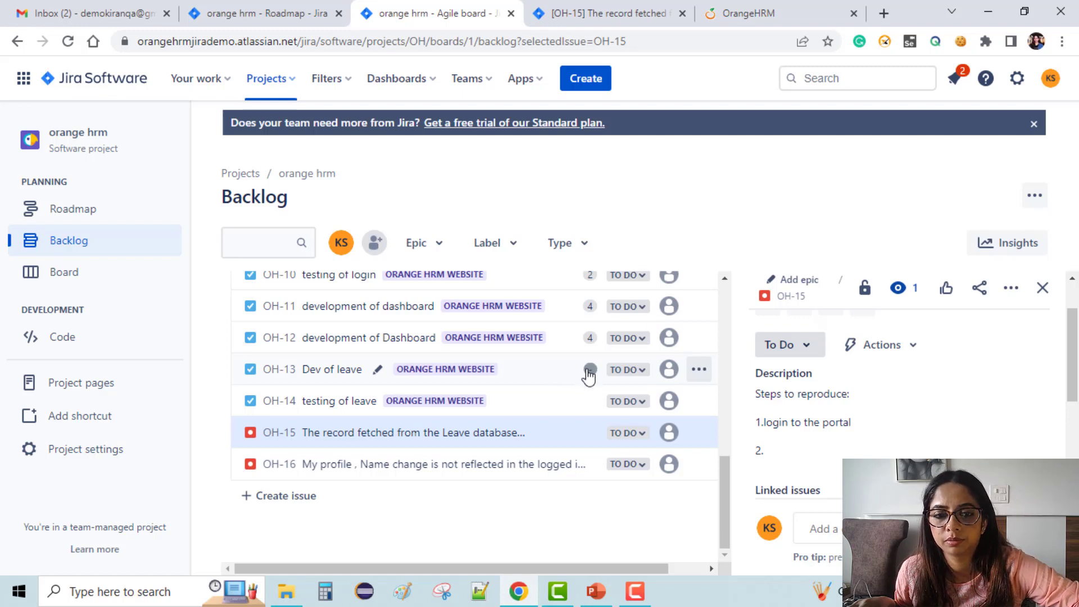
pyautogui.moveTo(585, 384); pyautogui.dragTo(598, 373)
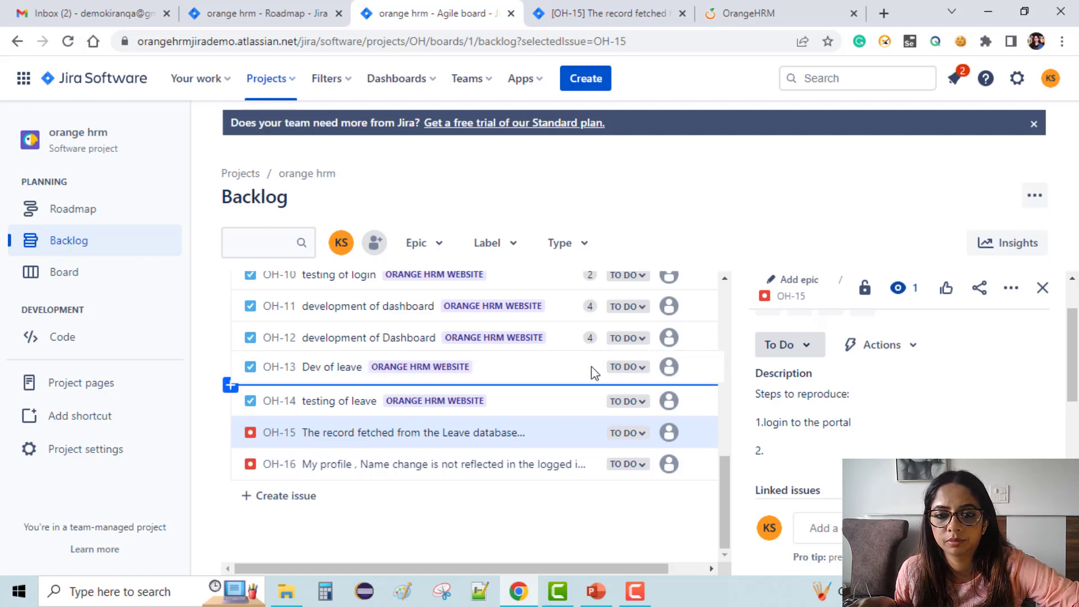
pyautogui.moveTo(623, 458); pyautogui.dragTo(580, 454)
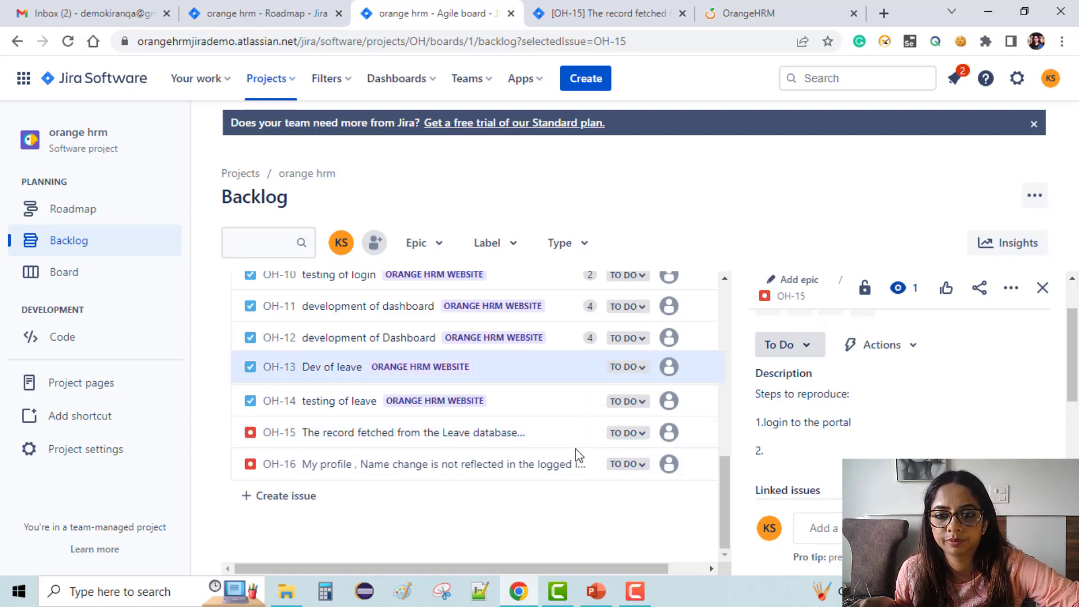
pyautogui.click(593, 371)
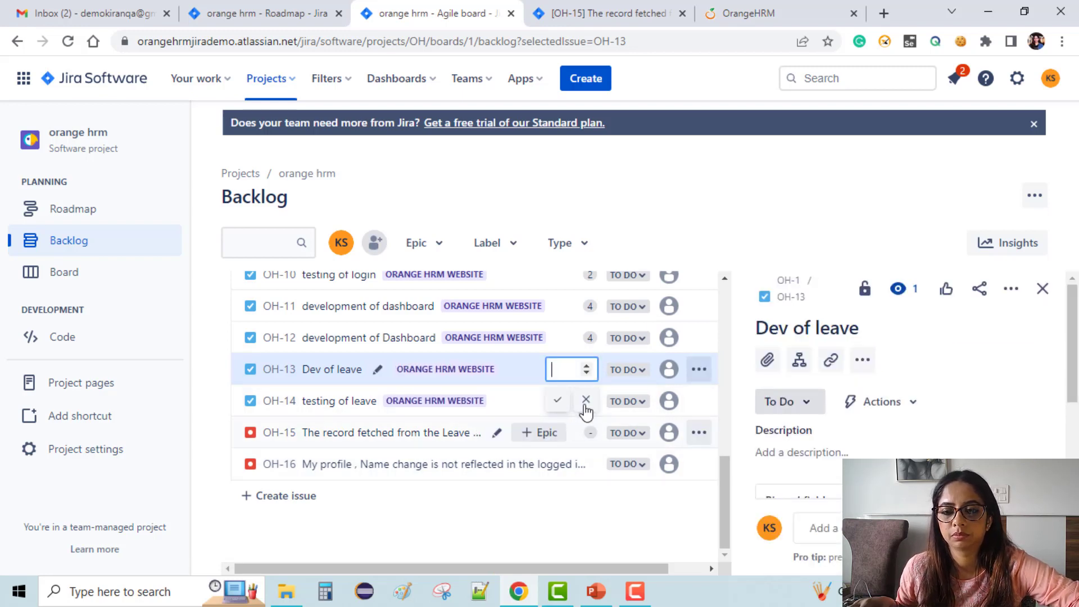
pyautogui.click(560, 400)
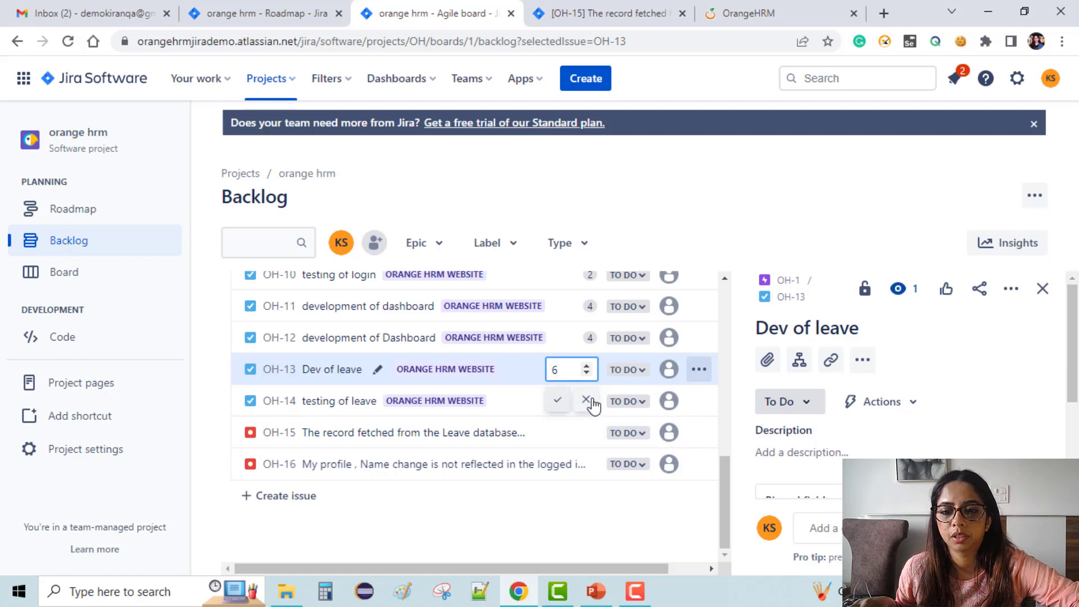
pyautogui.click(590, 402)
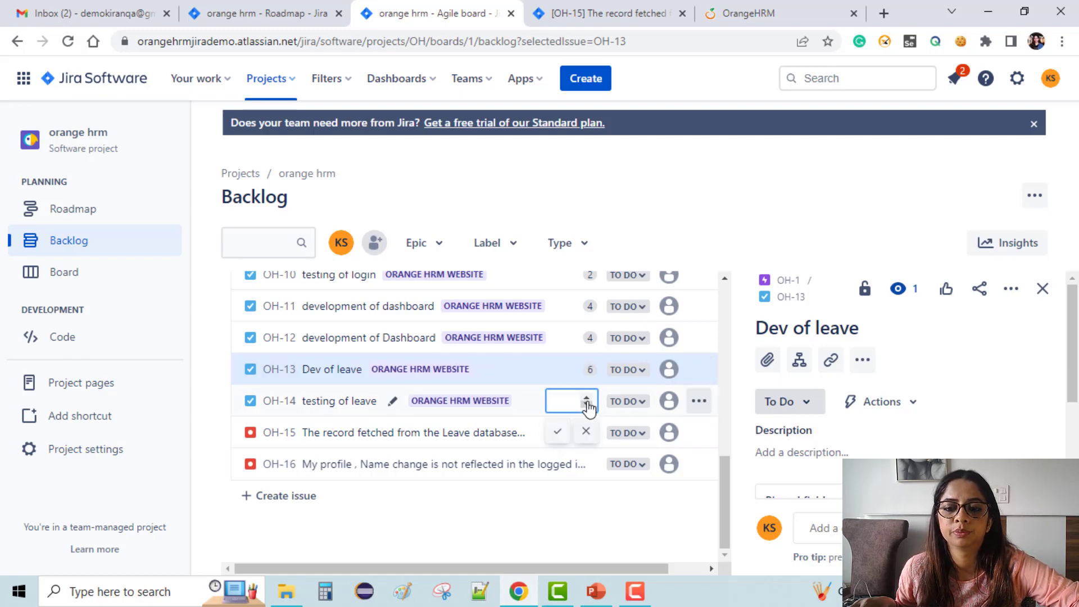
pyautogui.write('6')
pyautogui.click(556, 436)
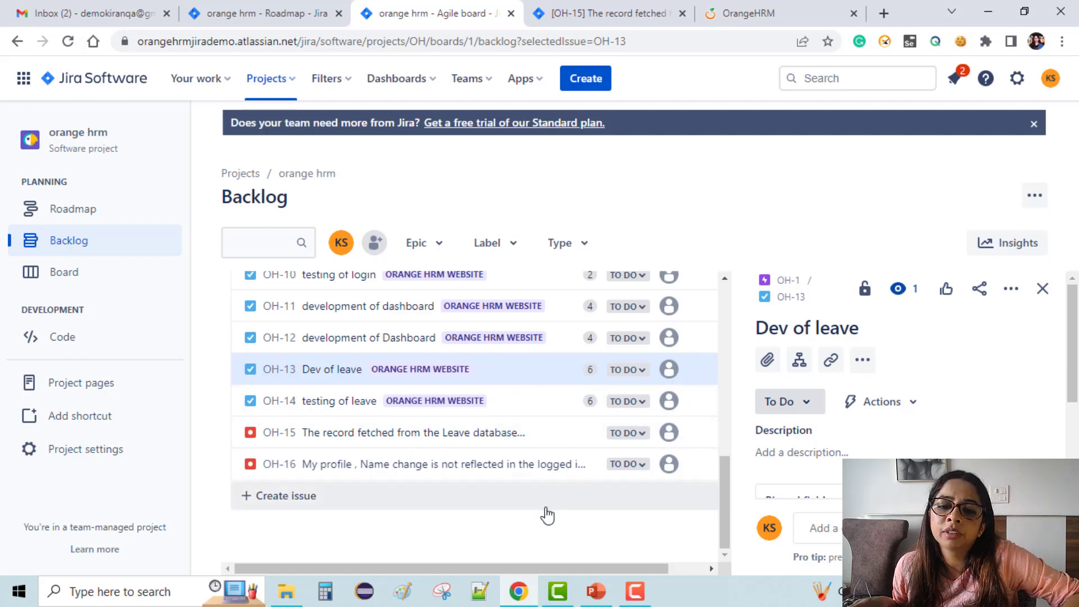
# Drag OH-2 Registration page, OH-3 Login page and OH-4 Dashboard into OH Sprint 1.
pyautogui.scroll(5, 549, 513)
pyautogui.scroll(5, 556, 517)
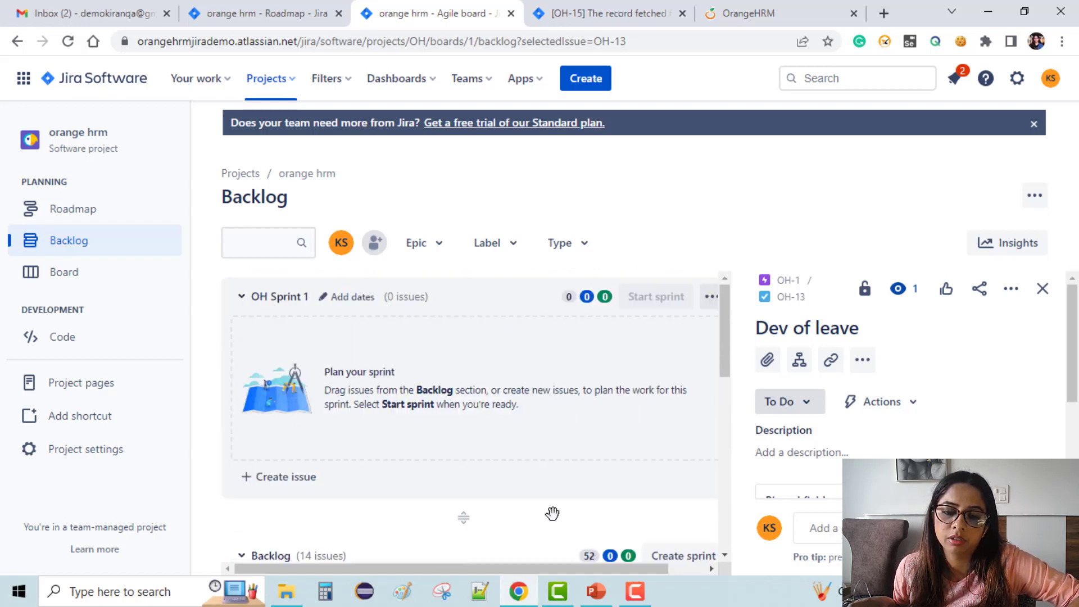
pyautogui.scroll(-4, 552, 515)
pyautogui.scroll(3, 548, 521)
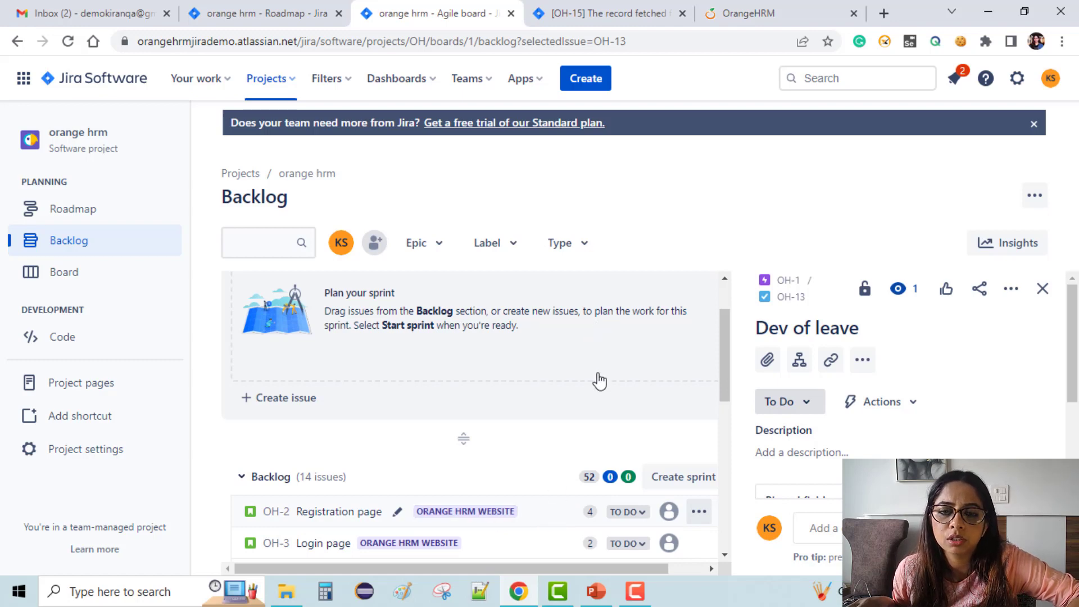
pyautogui.click(533, 515)
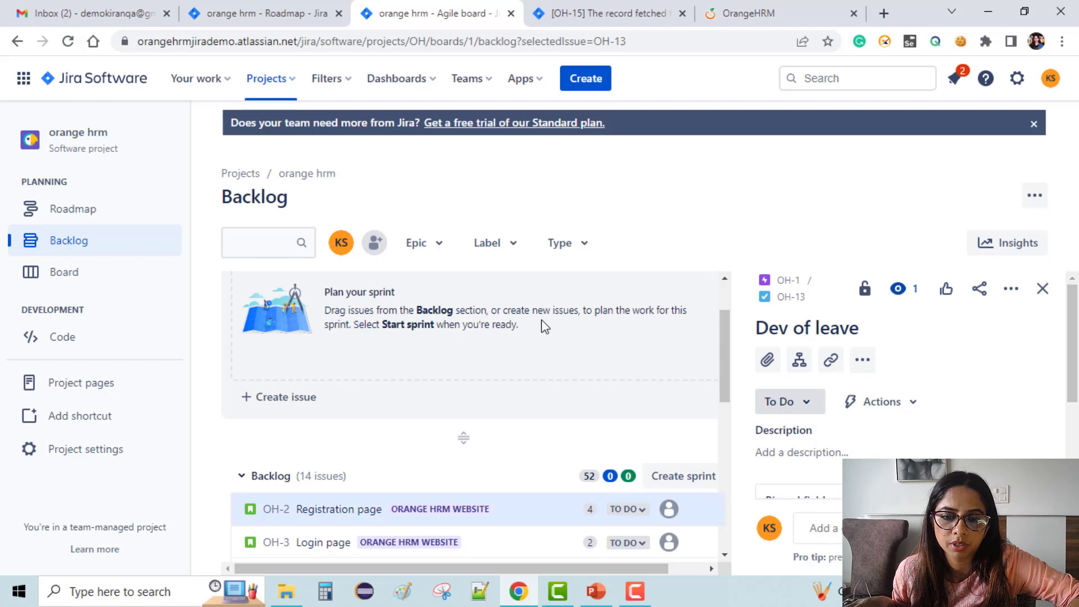
pyautogui.click(514, 510)
pyautogui.scroll(-2, 523, 506)
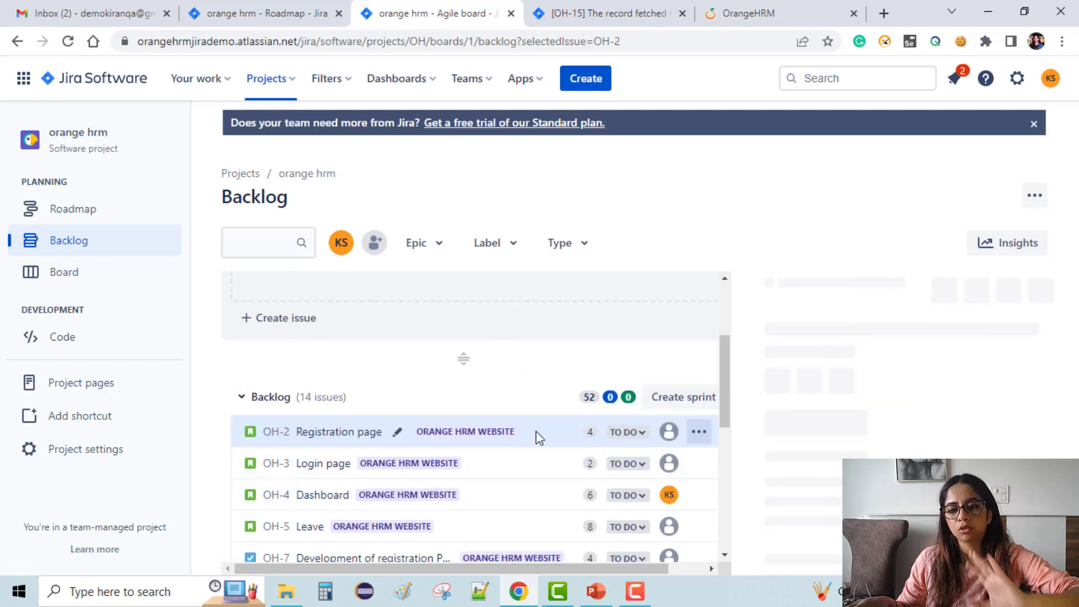
pyautogui.scroll(3, 563, 437)
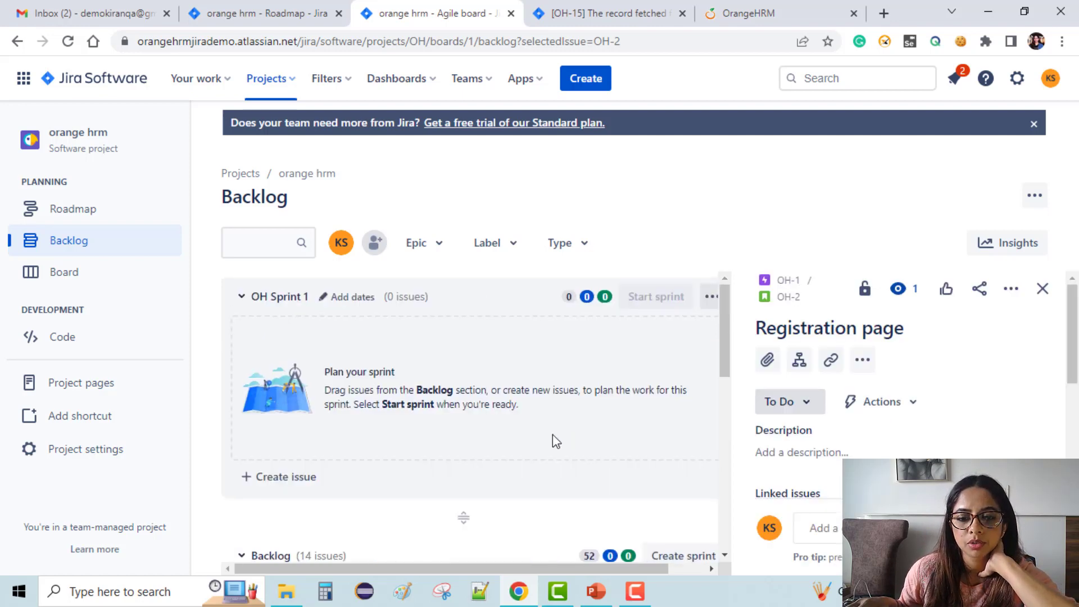
pyautogui.scroll(-2, 549, 447)
pyautogui.moveTo(531, 519); pyautogui.dragTo(558, 346)
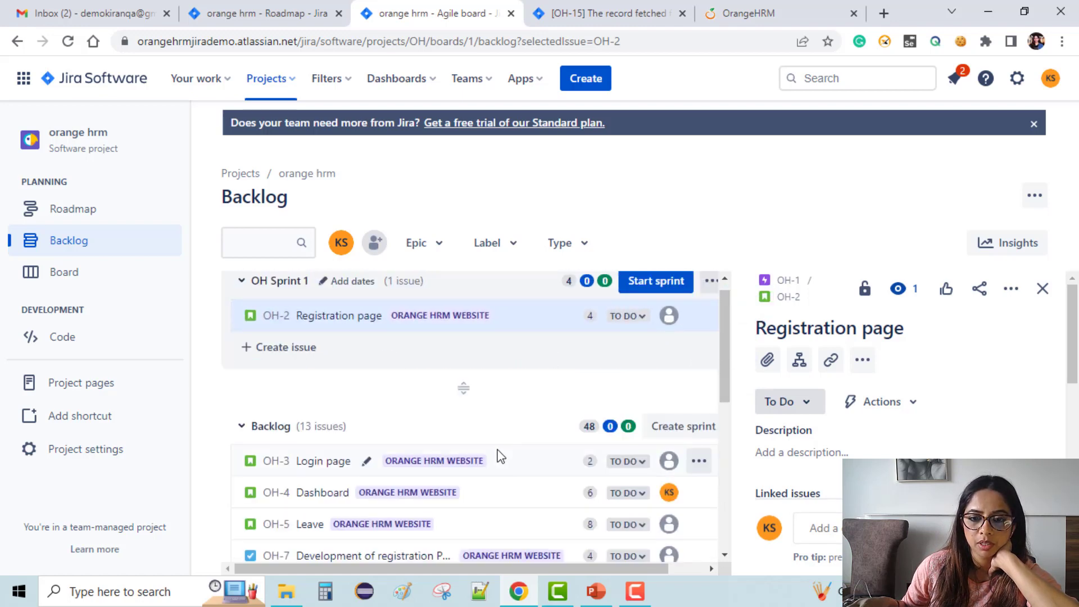
pyautogui.moveTo(518, 461); pyautogui.dragTo(534, 323)
pyautogui.moveTo(499, 505); pyautogui.dragTo(500, 507)
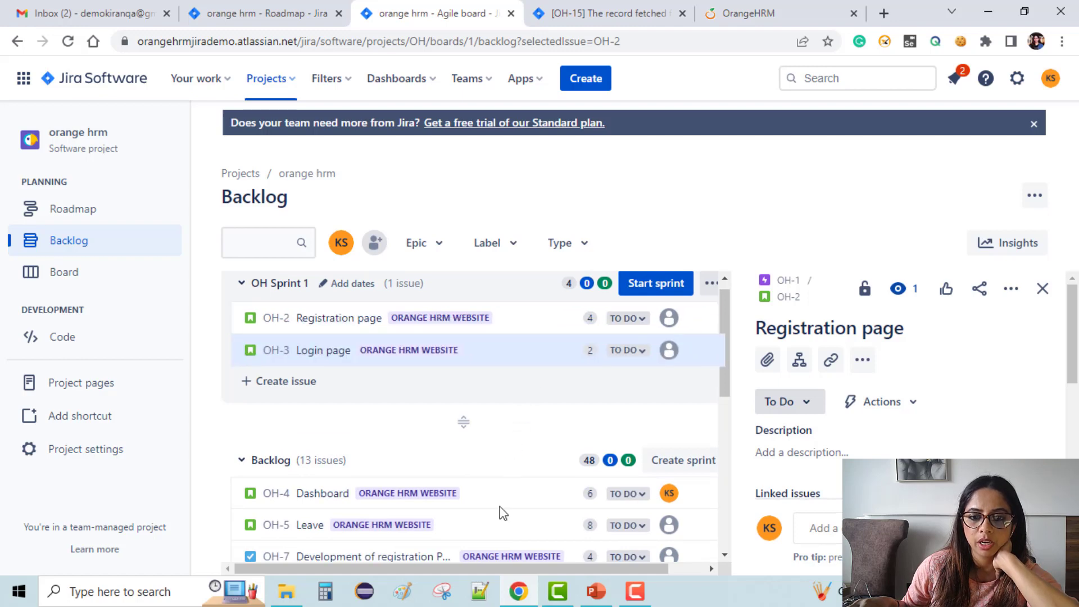
pyautogui.moveTo(546, 387); pyautogui.dragTo(427, 495)
pyautogui.click(486, 499)
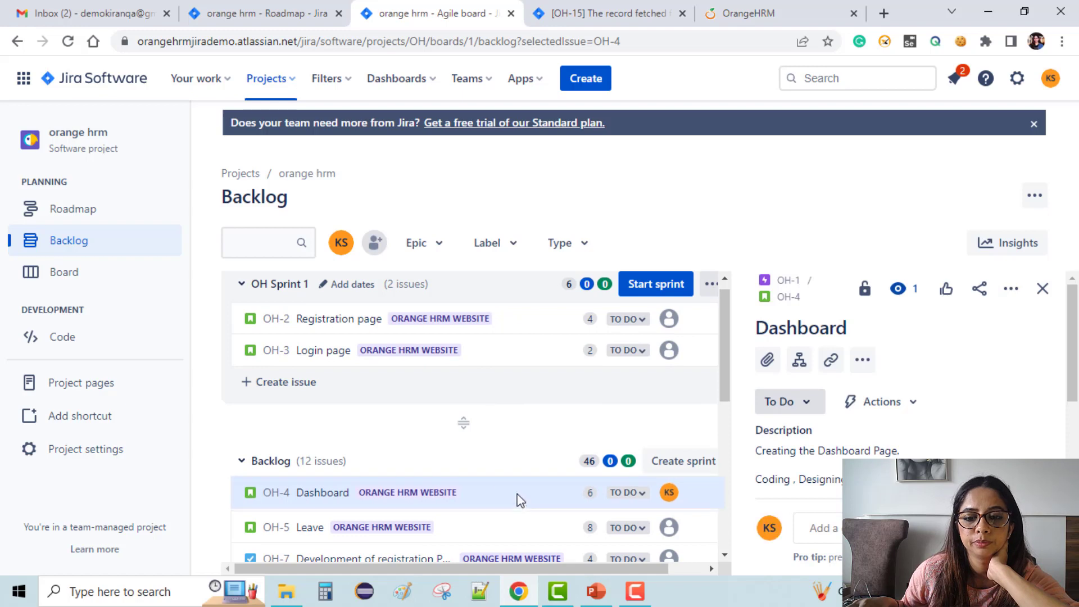
pyautogui.moveTo(516, 497); pyautogui.dragTo(509, 420)
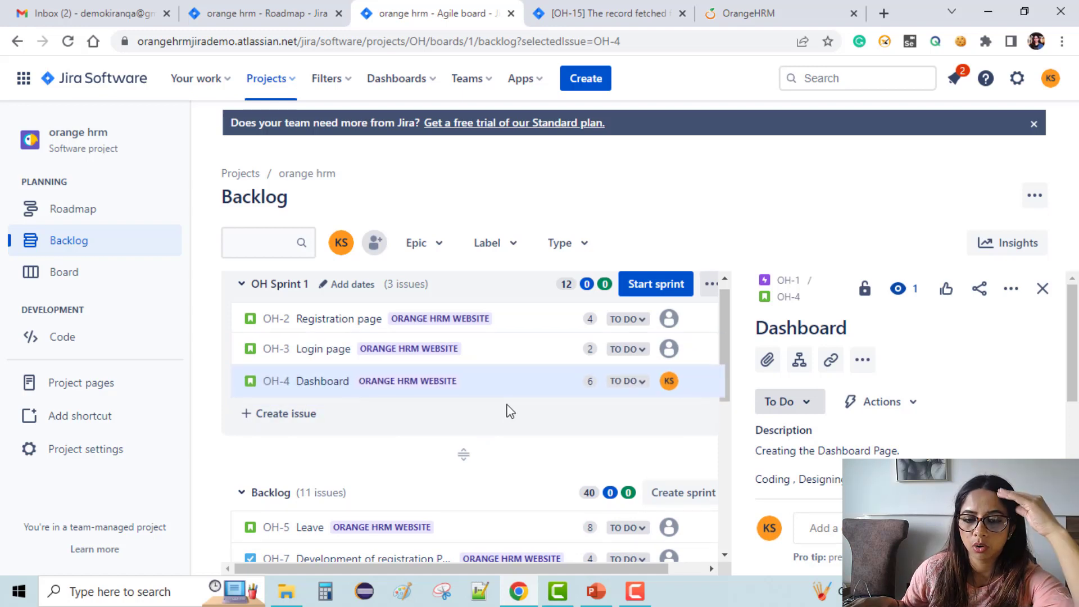
# Move OH-7, then OH-8 through OH-10 together, into OH Sprint 1.
pyautogui.scroll(-3, 500, 464)
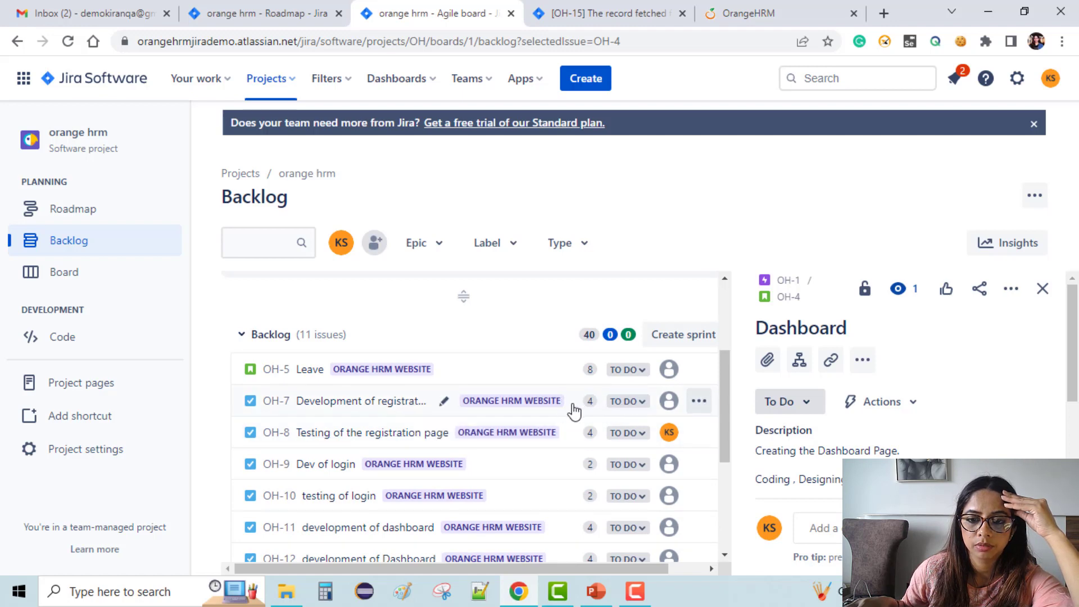
pyautogui.moveTo(578, 412); pyautogui.dragTo(583, 413)
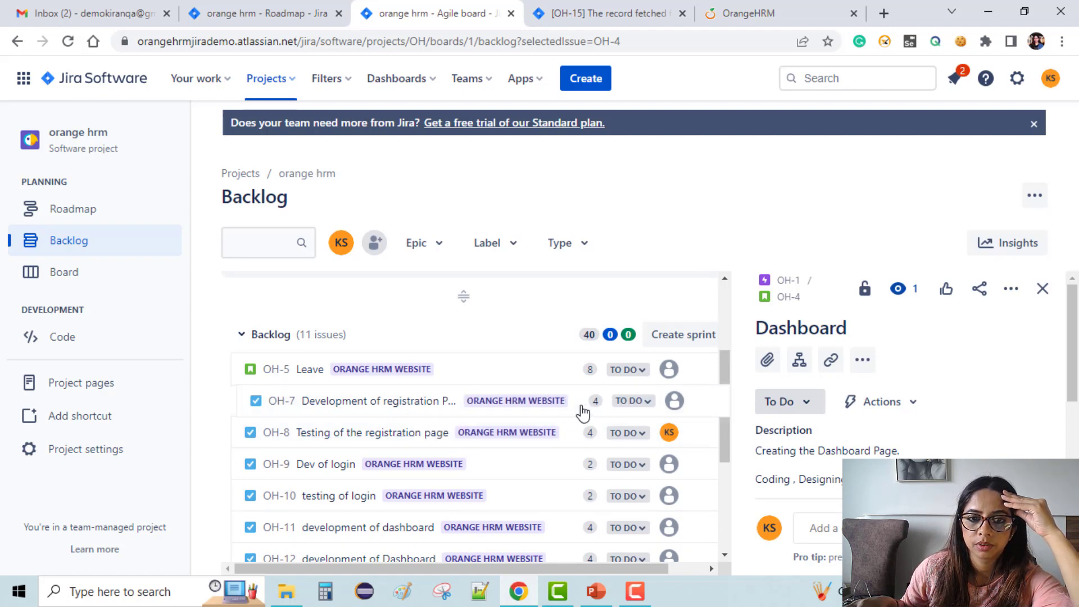
pyautogui.moveTo(561, 281); pyautogui.dragTo(565, 414)
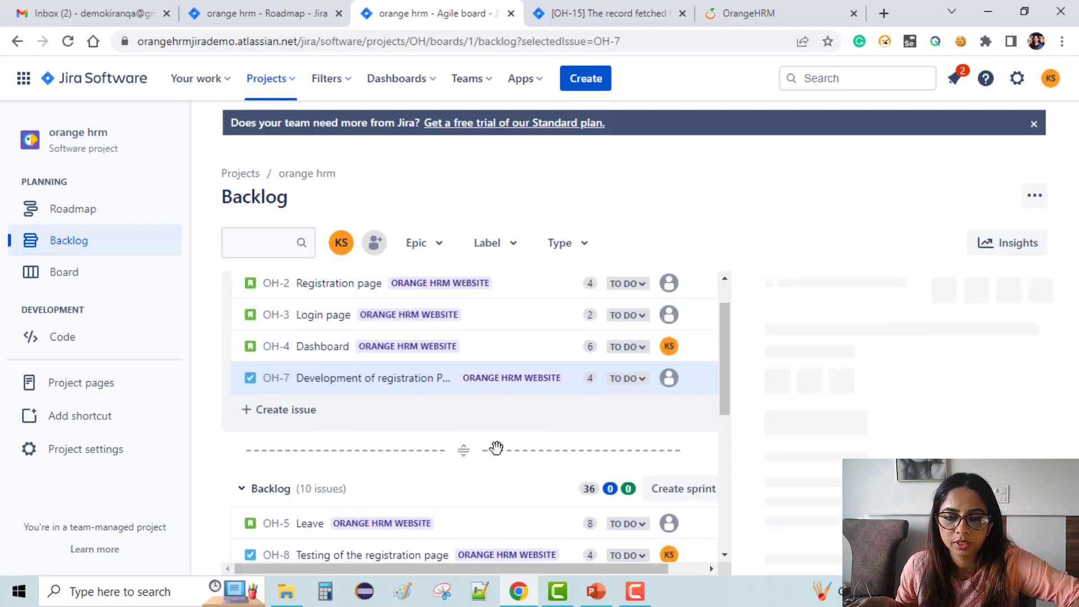
pyautogui.scroll(-2, 323, 512)
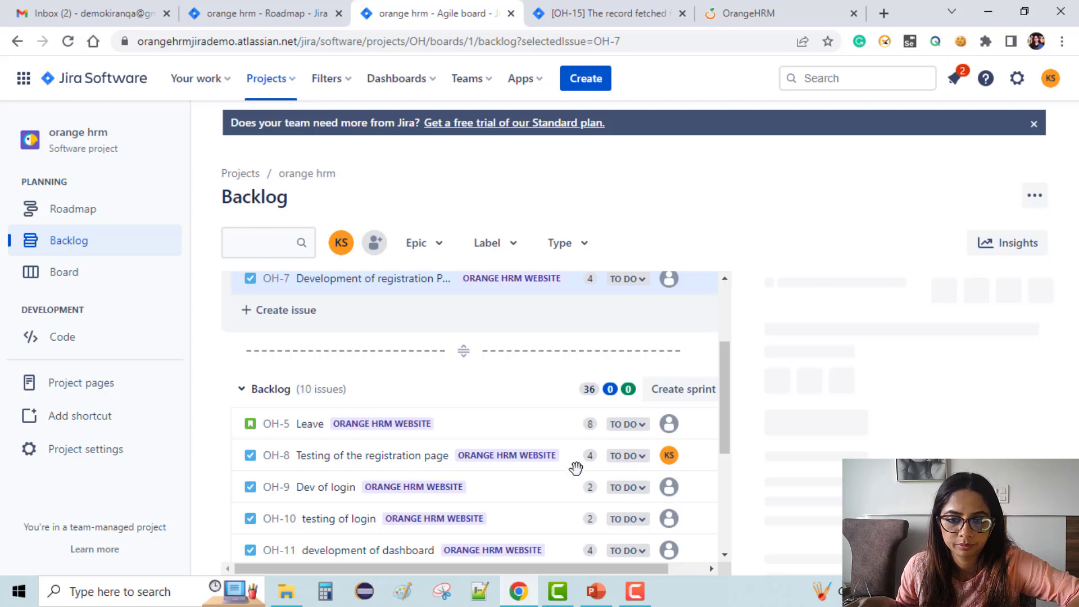
pyautogui.scroll(-1, 573, 467)
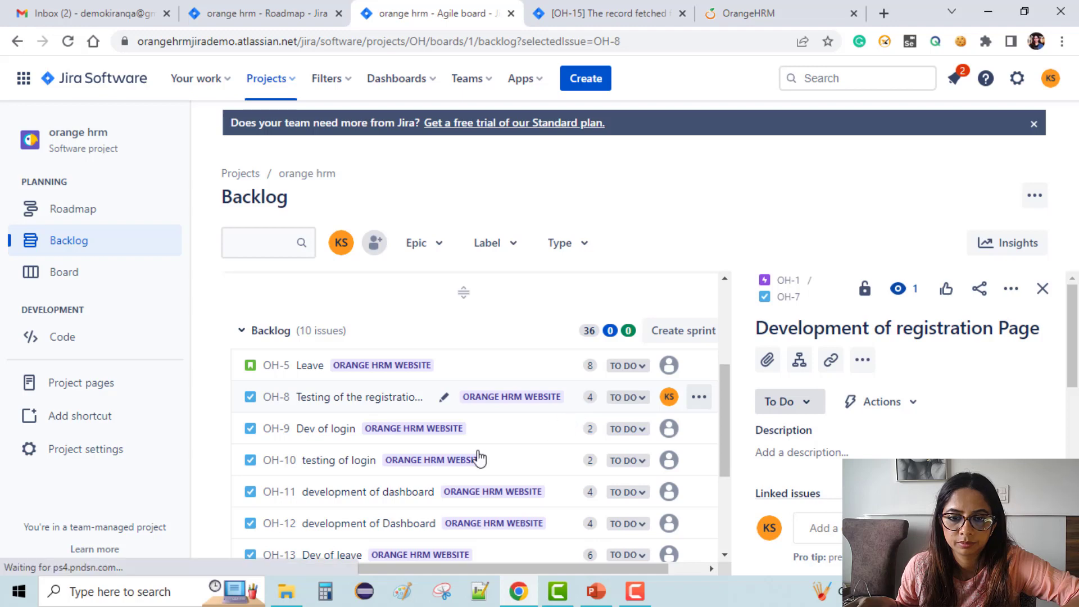
pyautogui.click(569, 413)
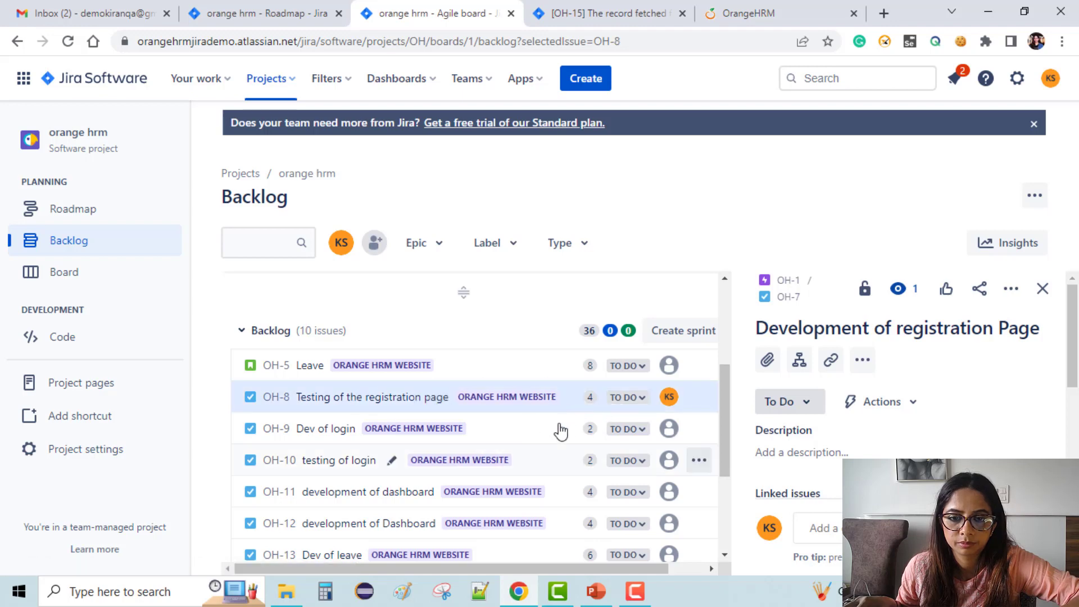
pyautogui.keyDown('shift'); pyautogui.click(556, 468); pyautogui.keyUp('shift')
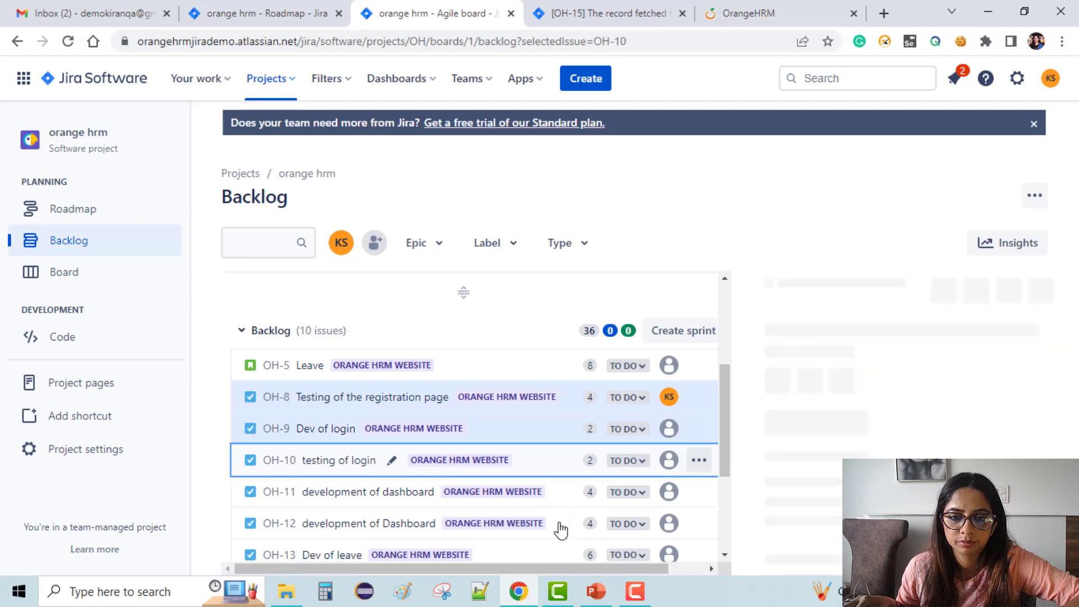
pyautogui.click(560, 495)
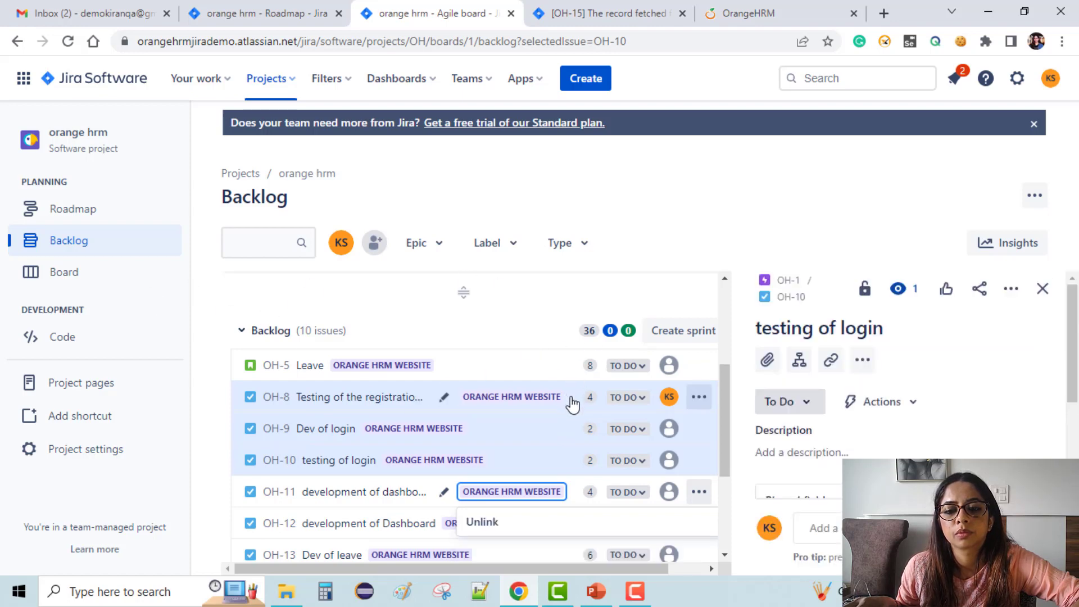
pyautogui.moveTo(575, 384); pyautogui.dragTo(516, 398)
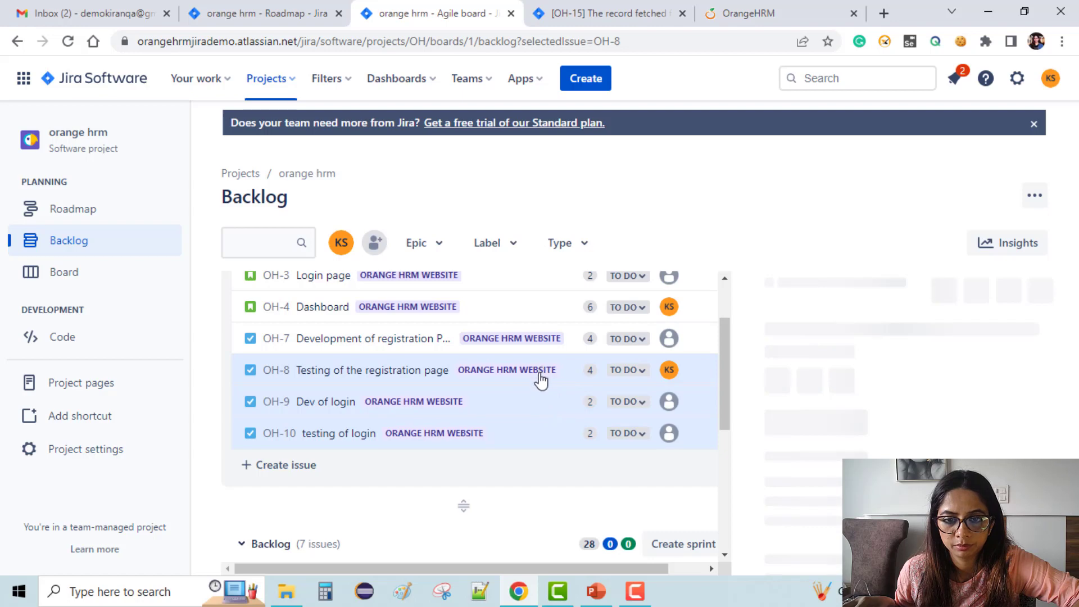
pyautogui.scroll(-3, 549, 403)
pyautogui.click(538, 400)
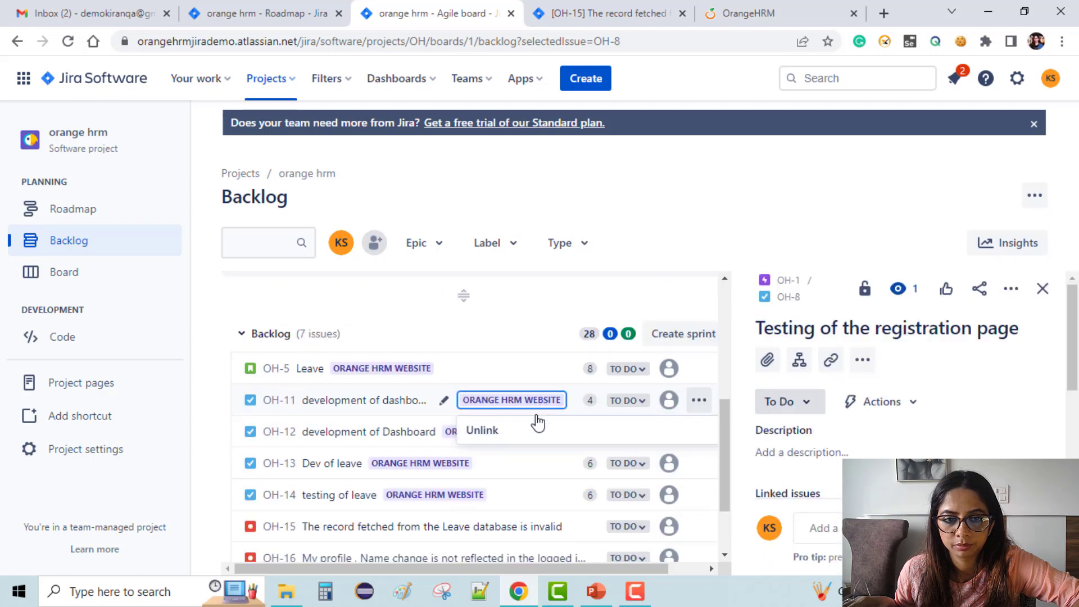
pyautogui.scroll(-2, 545, 412)
pyautogui.scroll(5, 547, 412)
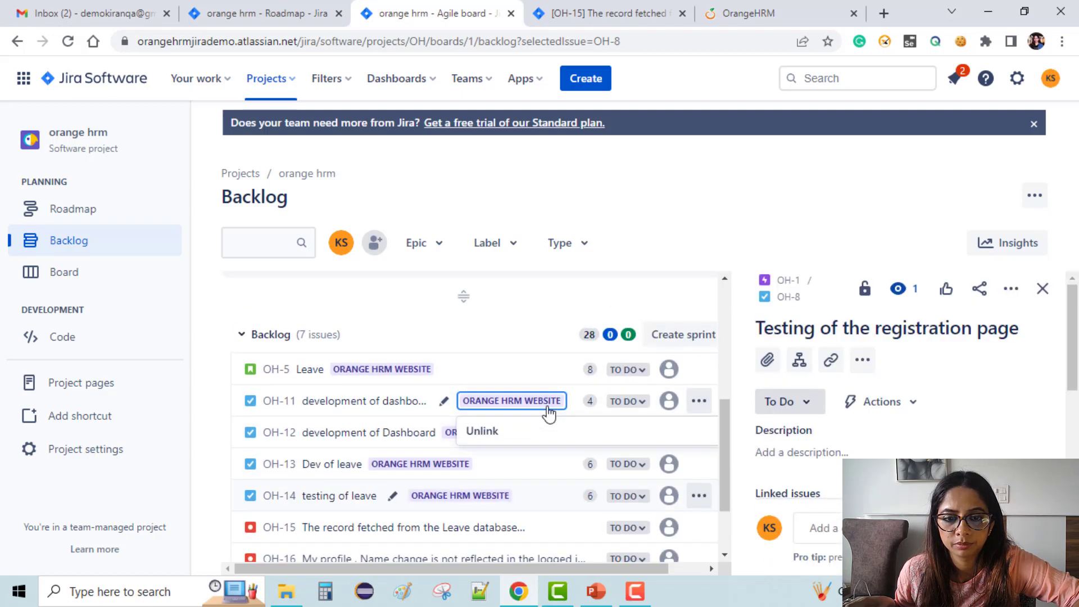
pyautogui.scroll(1, 548, 411)
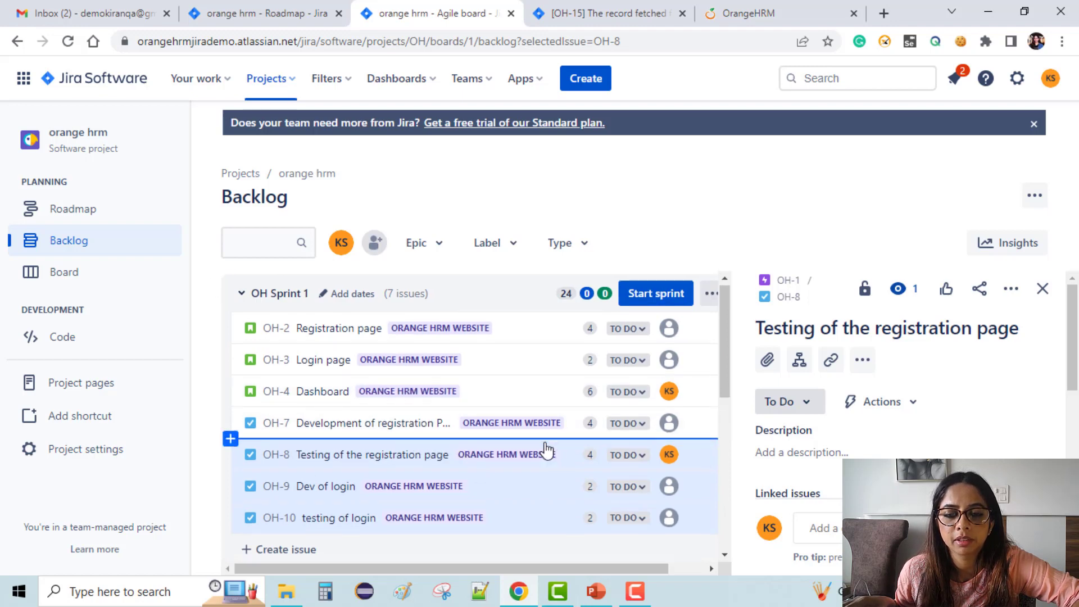
pyautogui.scroll(-3, 546, 450)
pyautogui.scroll(-3, 545, 449)
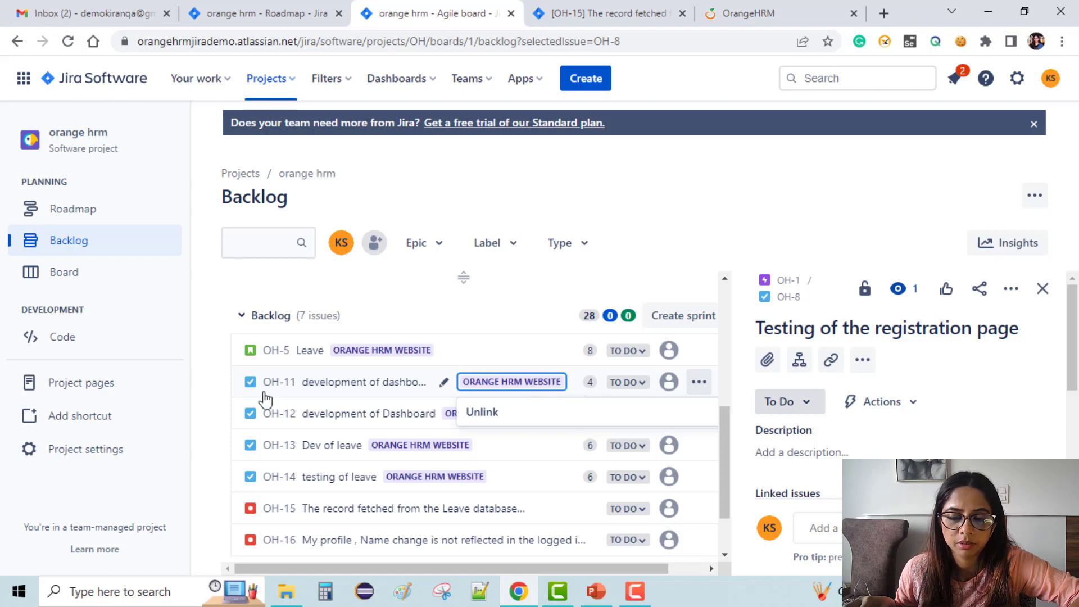
# Select issues OH-11 and OH-12 in the backlog.
pyautogui.click(365, 382)
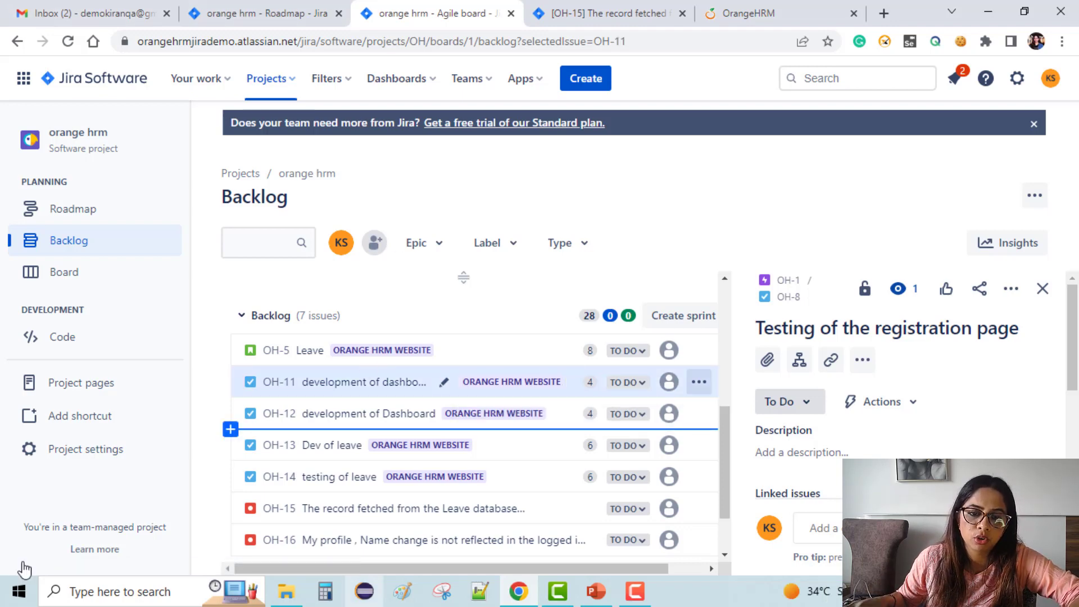
pyautogui.click(546, 425)
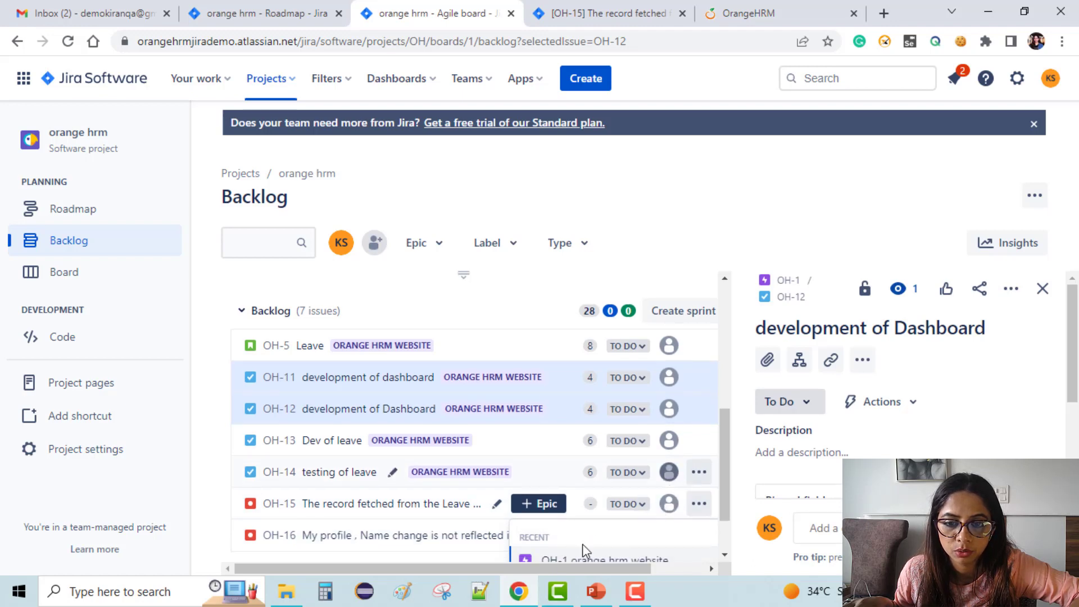
pyautogui.scroll(-2, 582, 559)
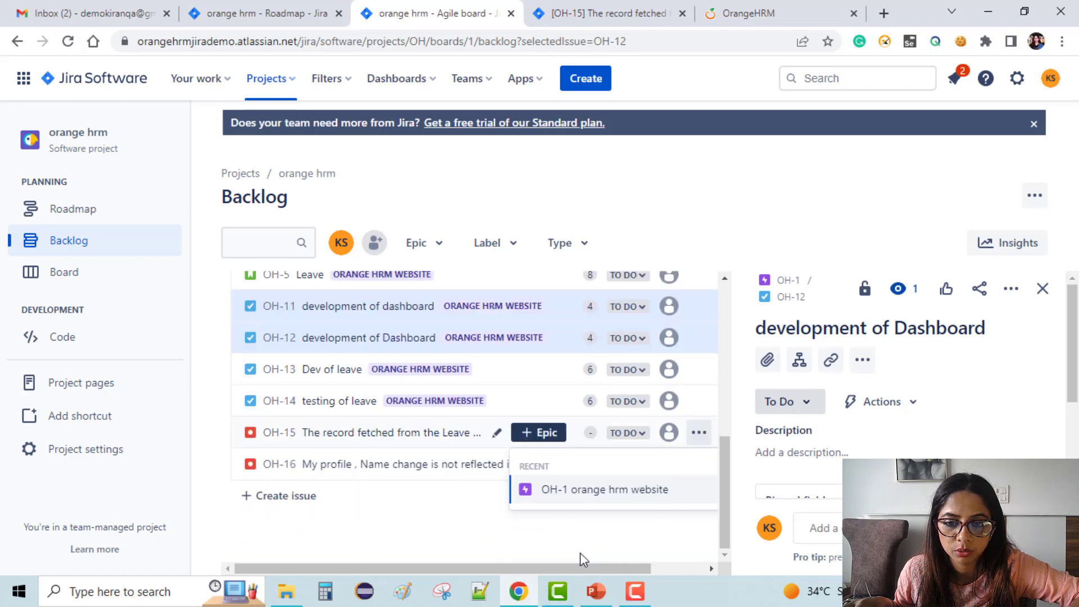
# Link OH-15 and OH-16 to the OH-1 orange hrm website epic, then add OH-15 to the selection.
pyautogui.click(583, 494)
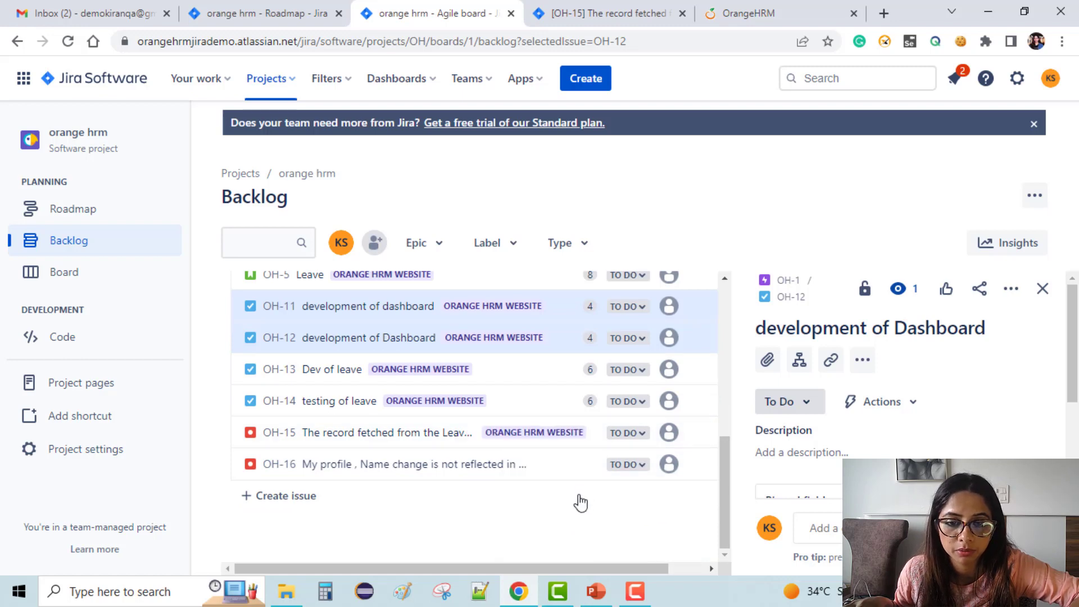
pyautogui.moveTo(509, 472)
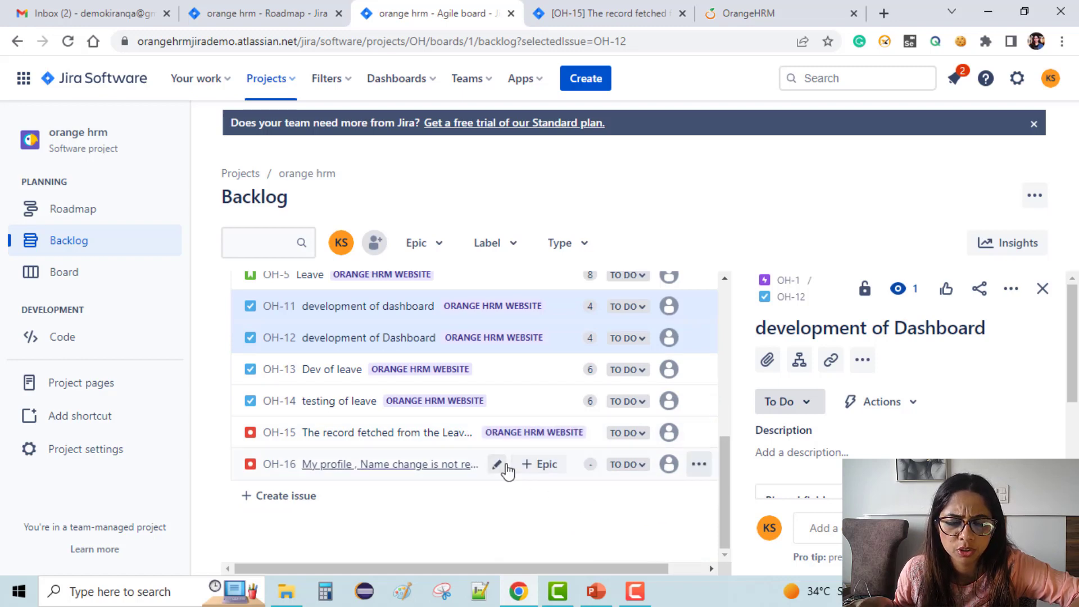
pyautogui.click(543, 469)
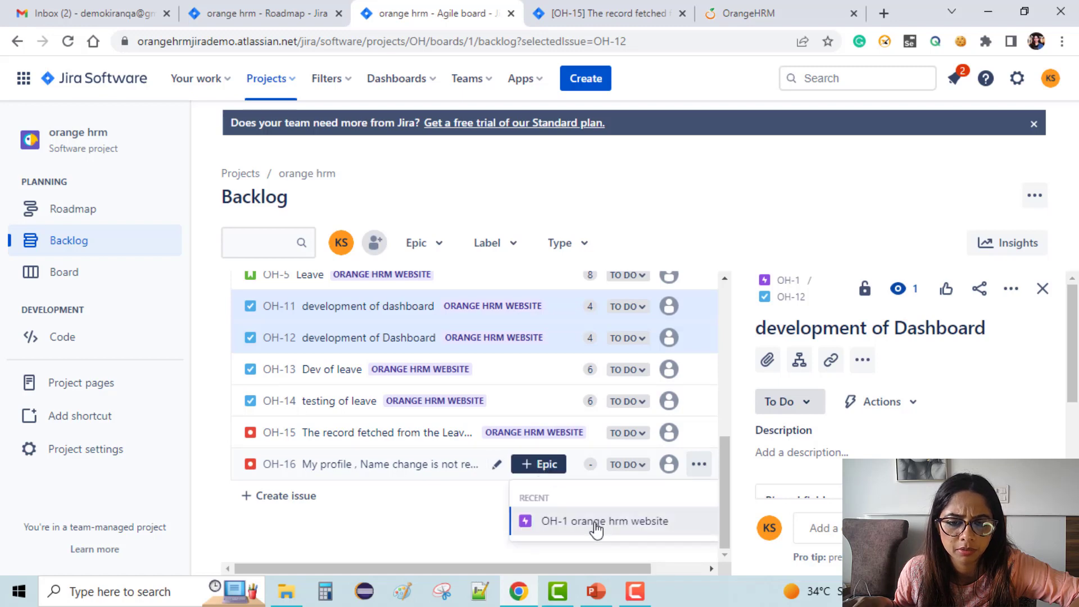
pyautogui.click(596, 521)
pyautogui.moveTo(397, 439)
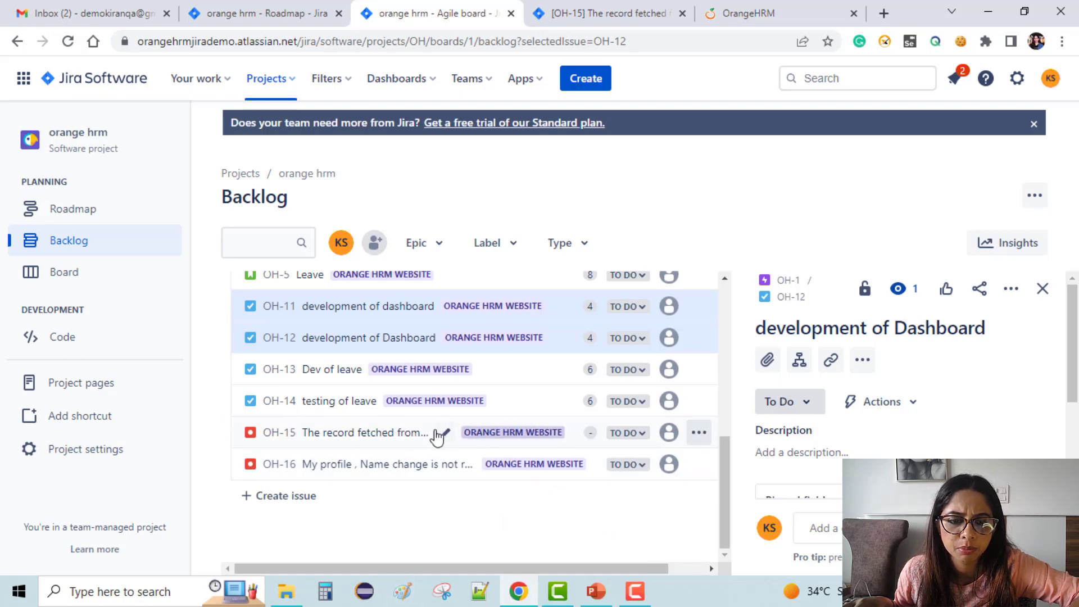
pyautogui.click(362, 449)
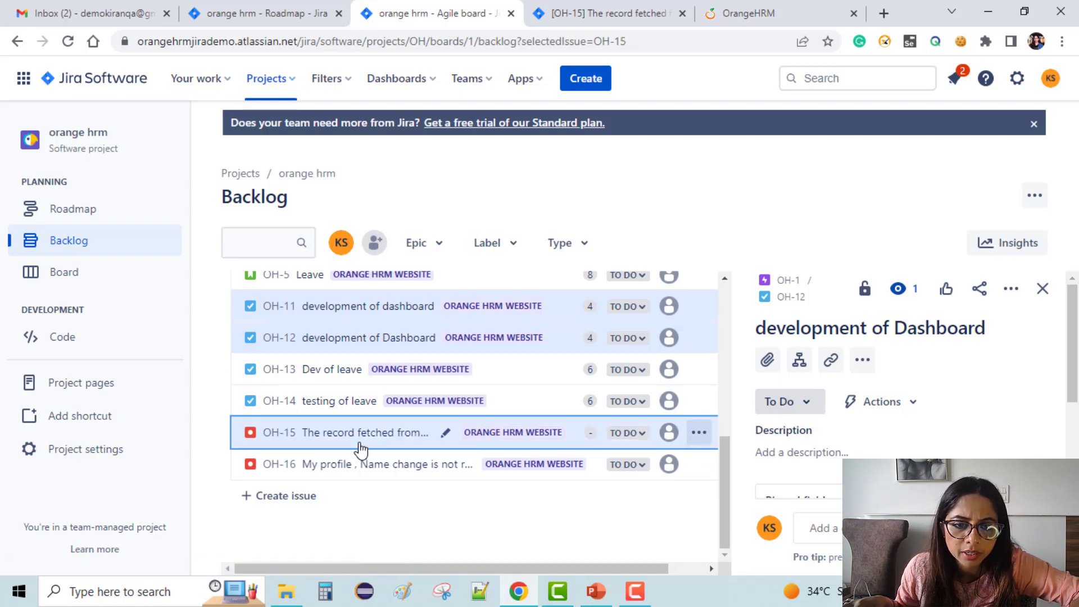
# Drag the selected OH-11, OH-12 and OH-15 from the backlog into OH Sprint 1.
pyautogui.moveTo(437, 265); pyautogui.dragTo(393, 389)
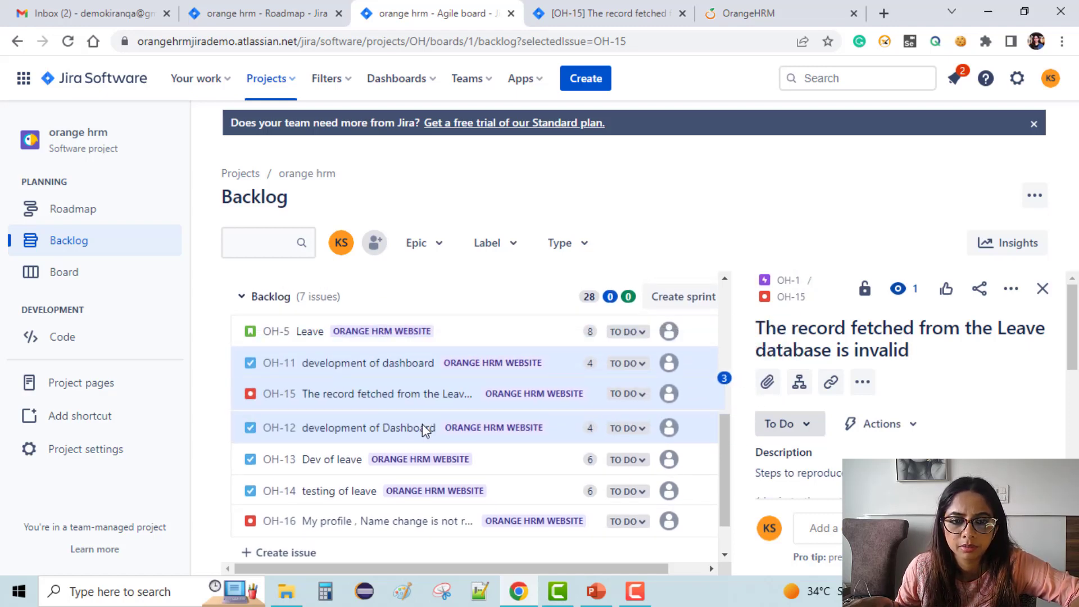
pyautogui.scroll(-1, 545, 490)
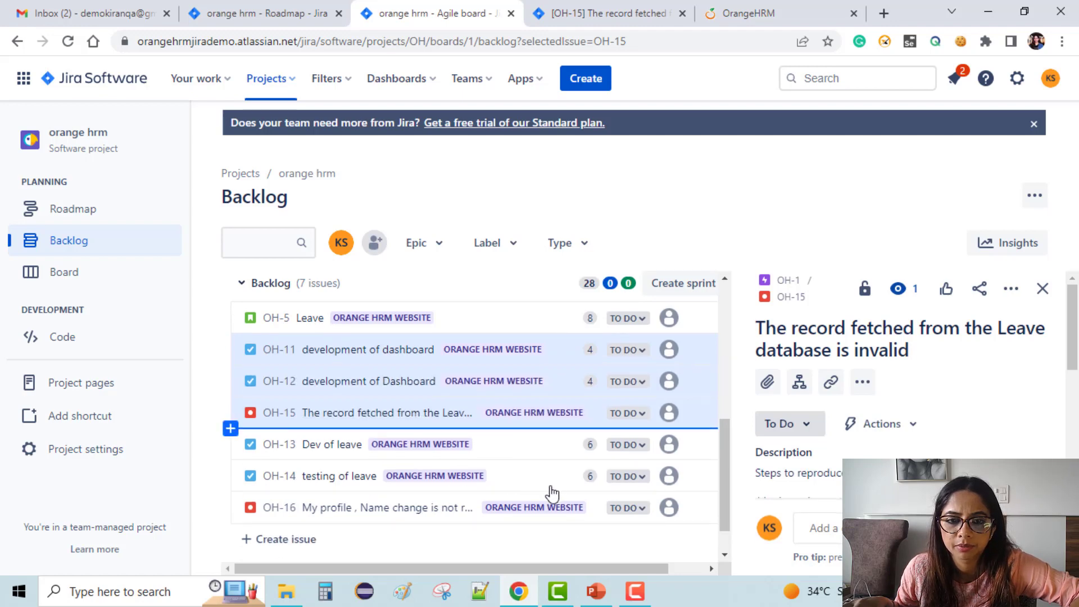
pyautogui.scroll(-2, 549, 342)
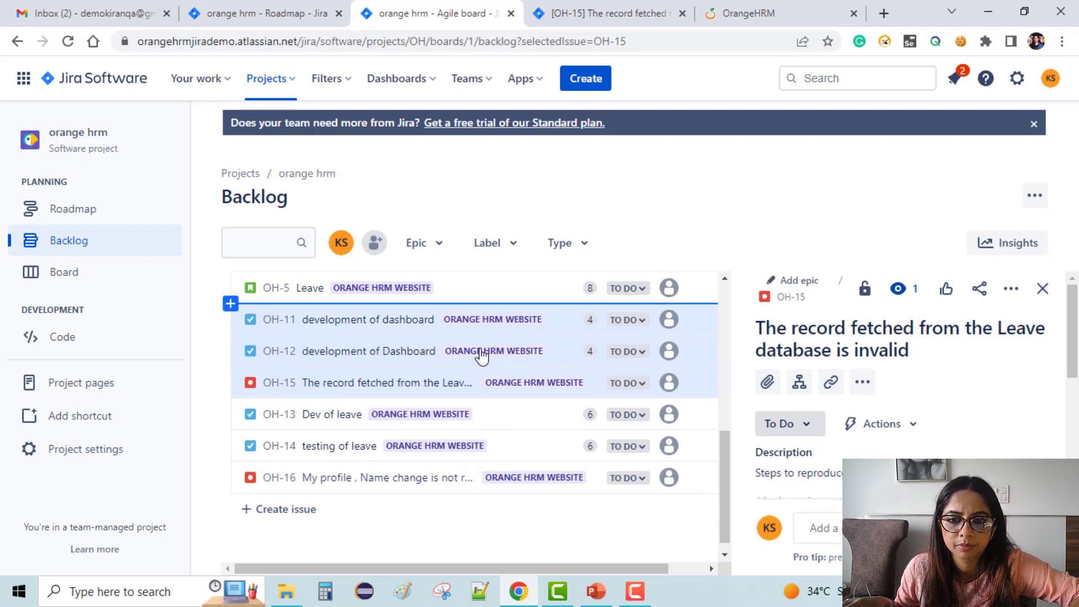
pyautogui.scroll(-1, 481, 355)
pyautogui.scroll(6, 526, 437)
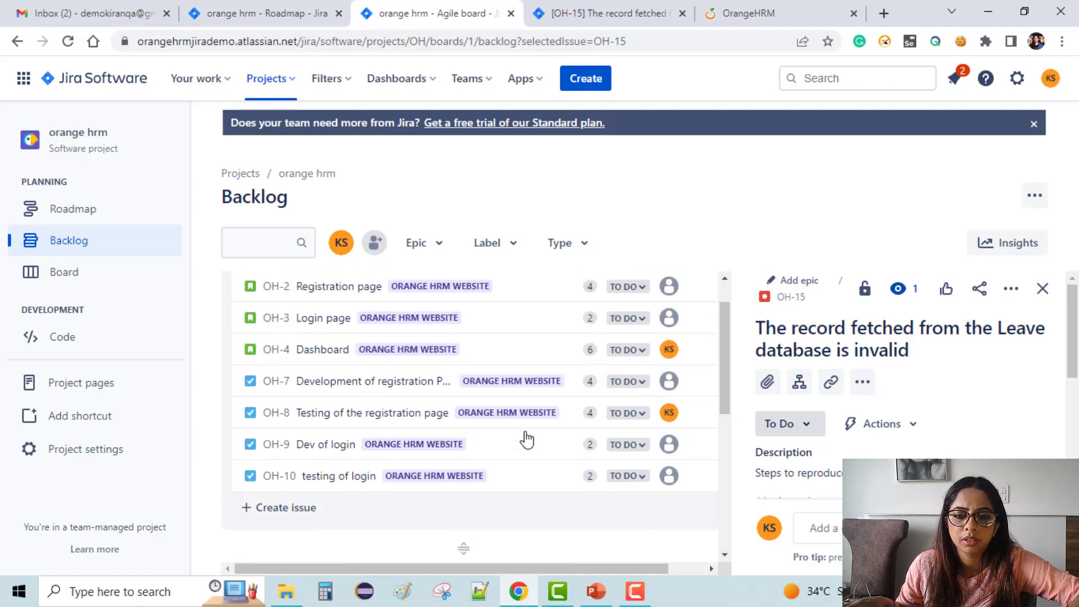
pyautogui.scroll(-2, 529, 447)
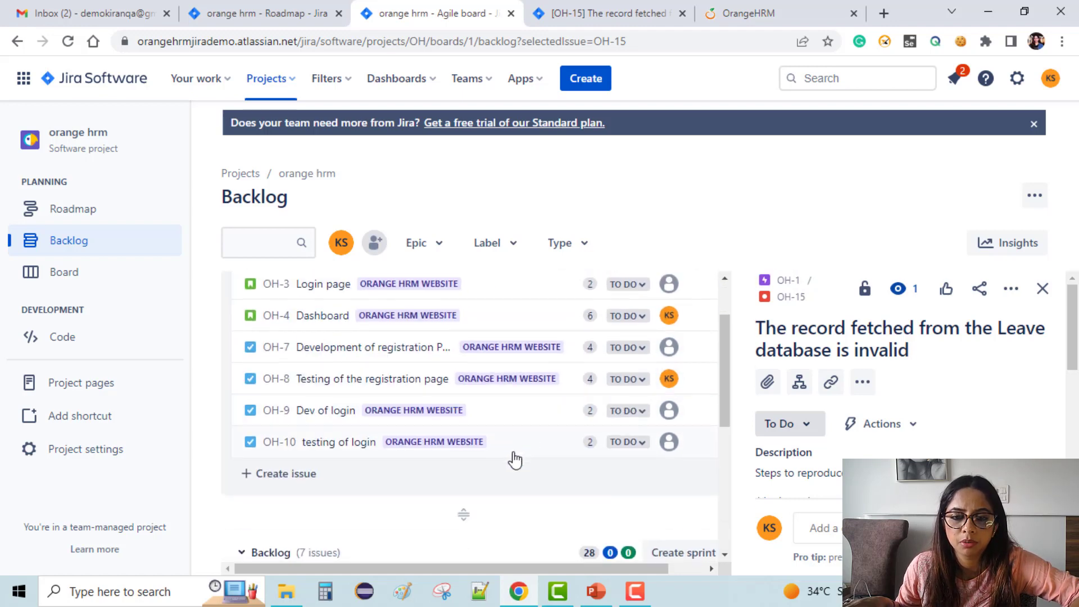
pyautogui.scroll(-5, 512, 451)
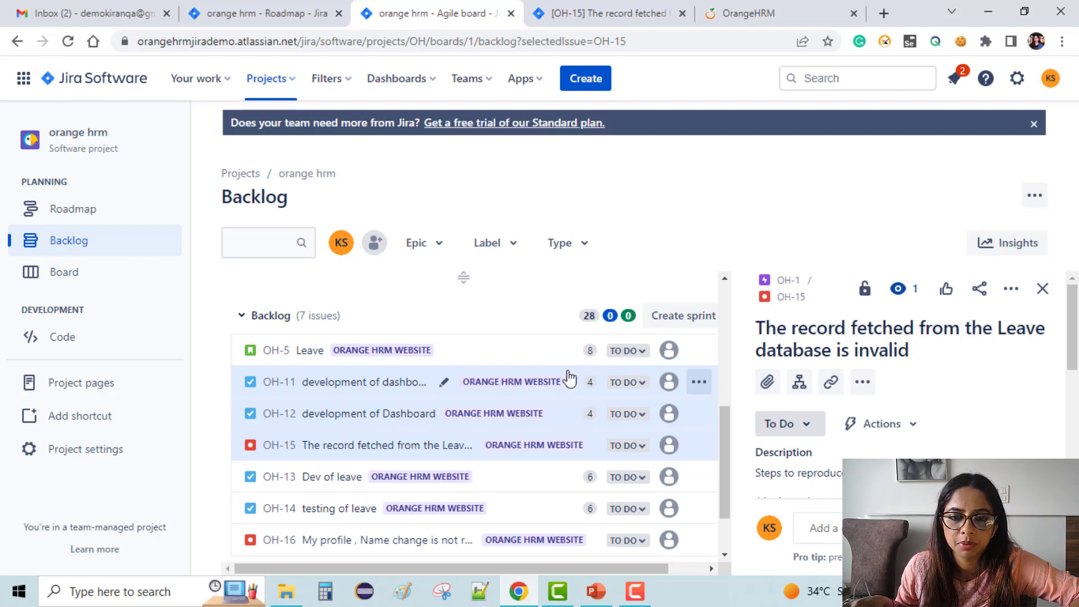
pyautogui.moveTo(571, 378); pyautogui.dragTo(555, 362)
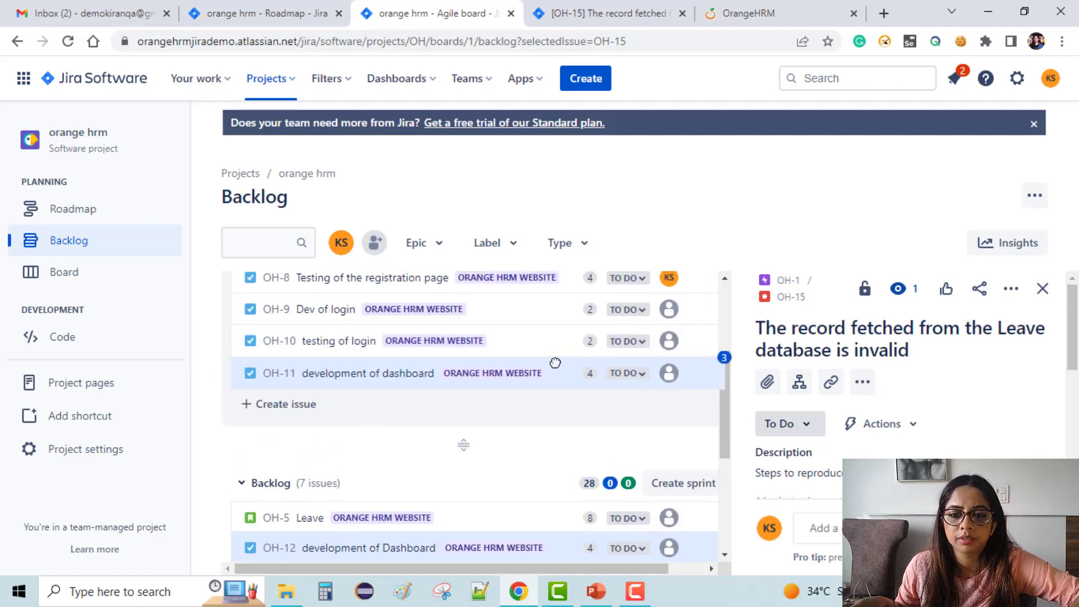
pyautogui.moveTo(620, 381); pyautogui.dragTo(619, 378)
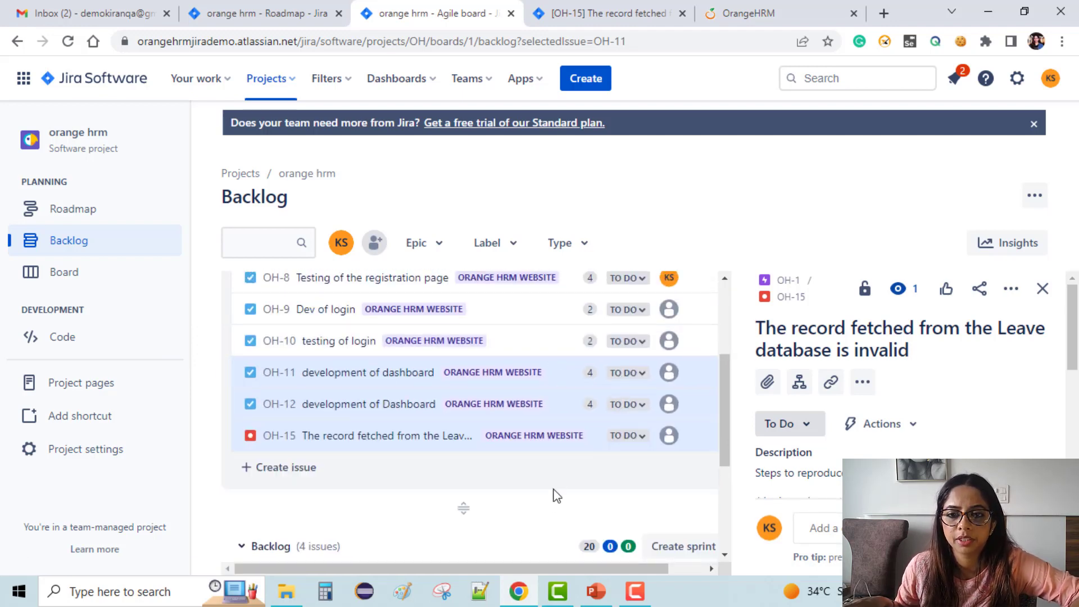
pyautogui.scroll(4, 568, 411)
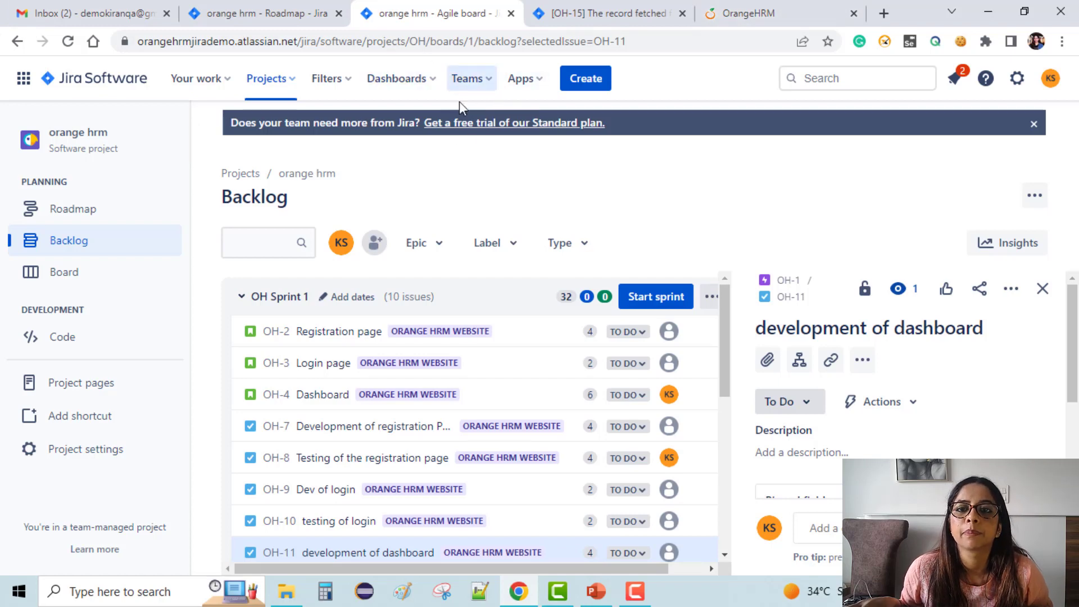
# On the OH-15 tab, choose Invite people to Jira from the Teams menu.
pyautogui.click(607, 4)
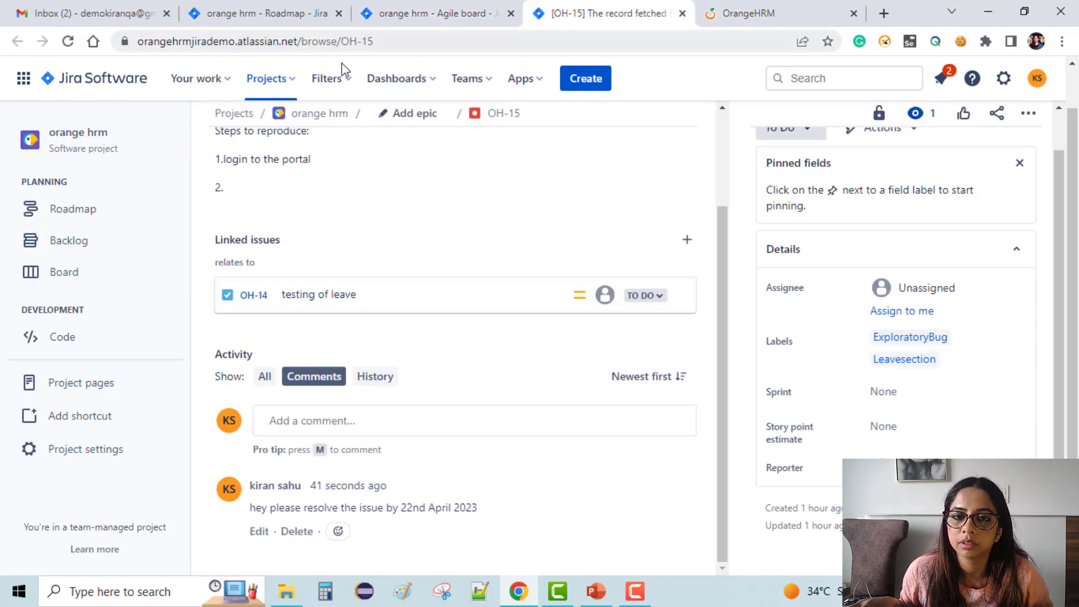
pyautogui.click(471, 84)
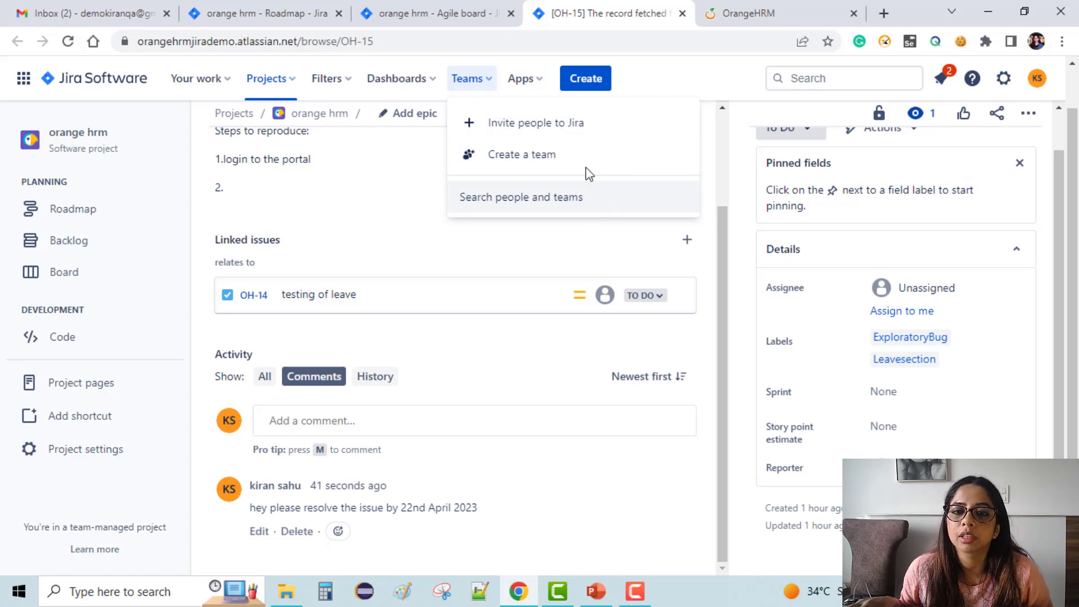
pyautogui.click(587, 128)
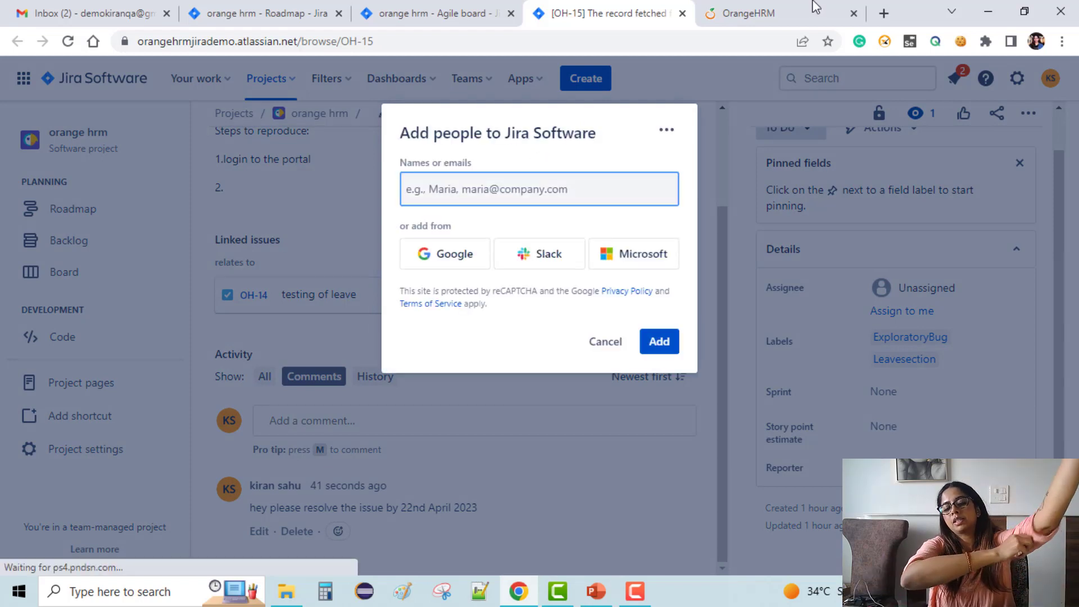
# Enter four teammates' e-mail addresses as invitees and add all 4 people.
pyautogui.moveTo(816, 7)
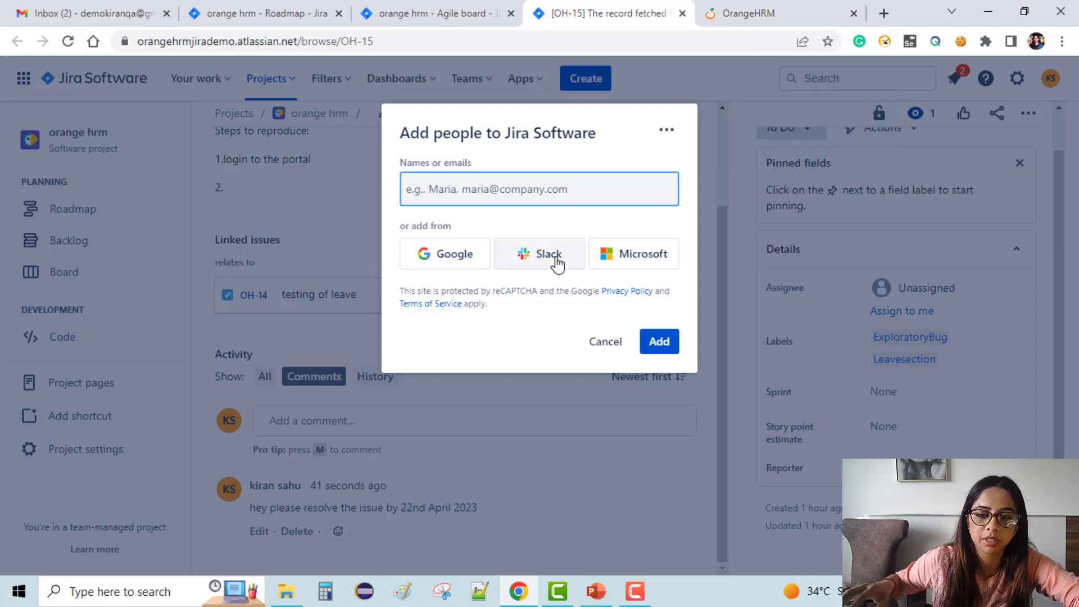
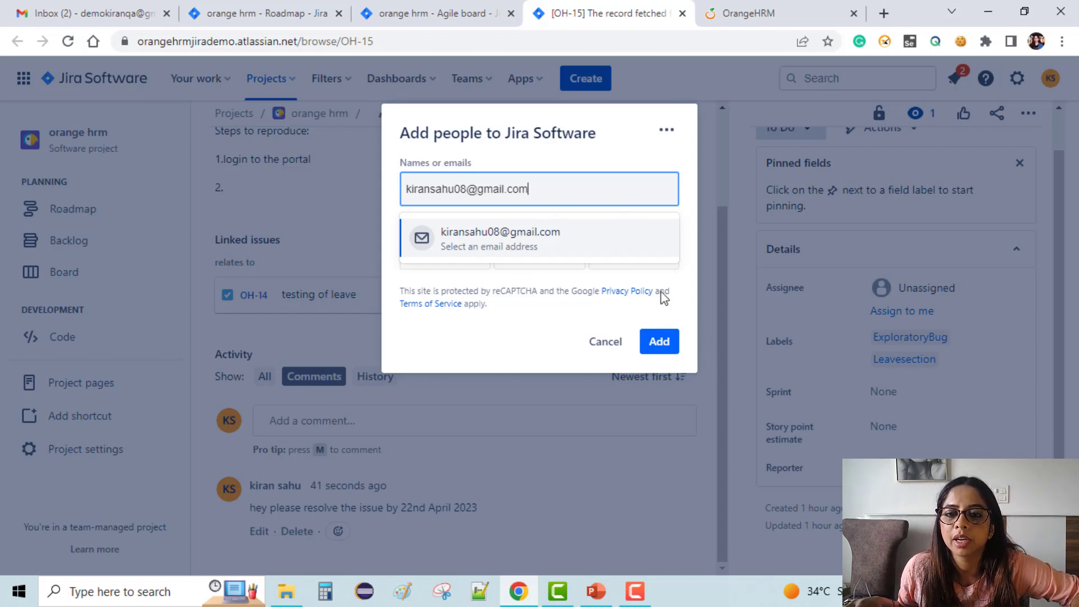
pyautogui.click(651, 248)
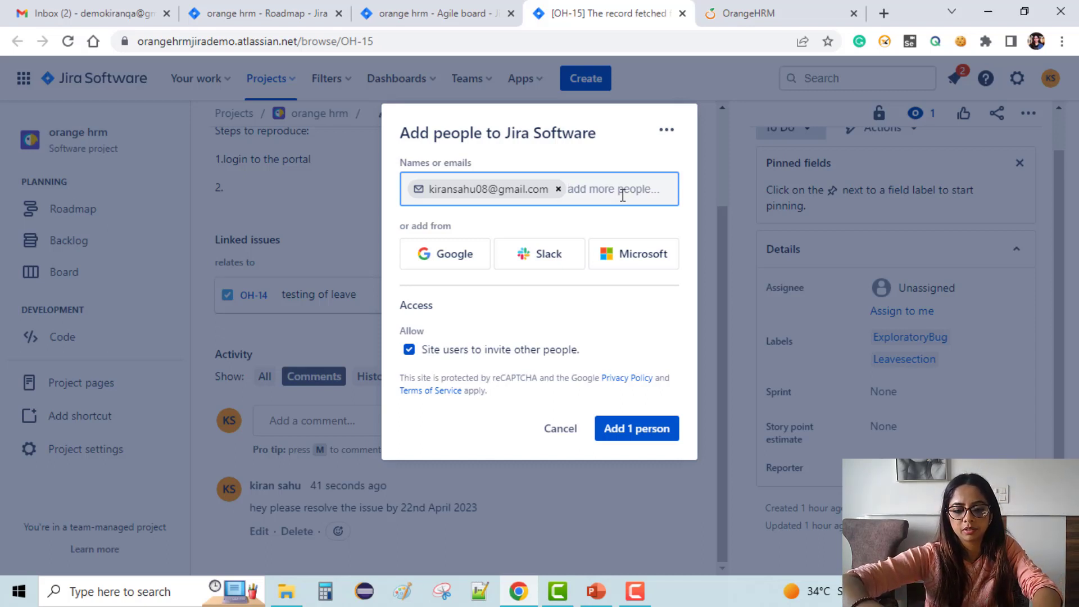
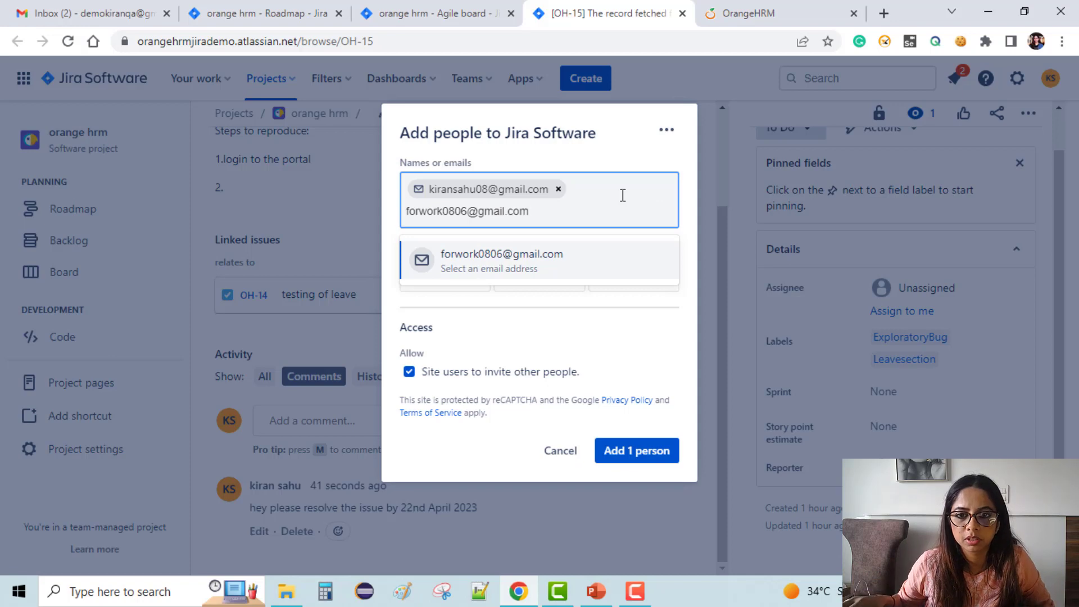
pyautogui.click(582, 262)
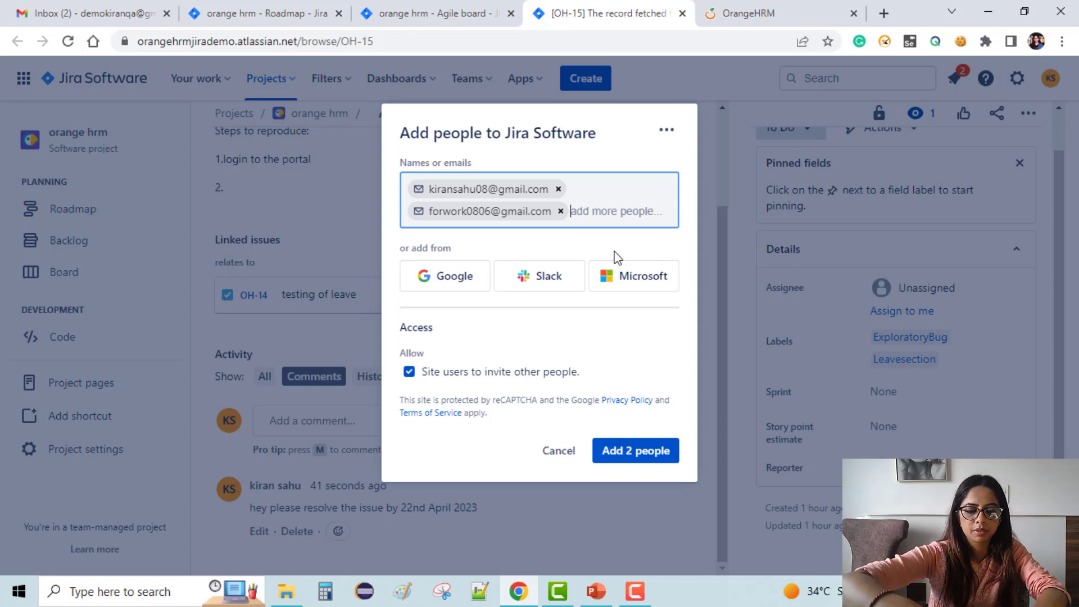
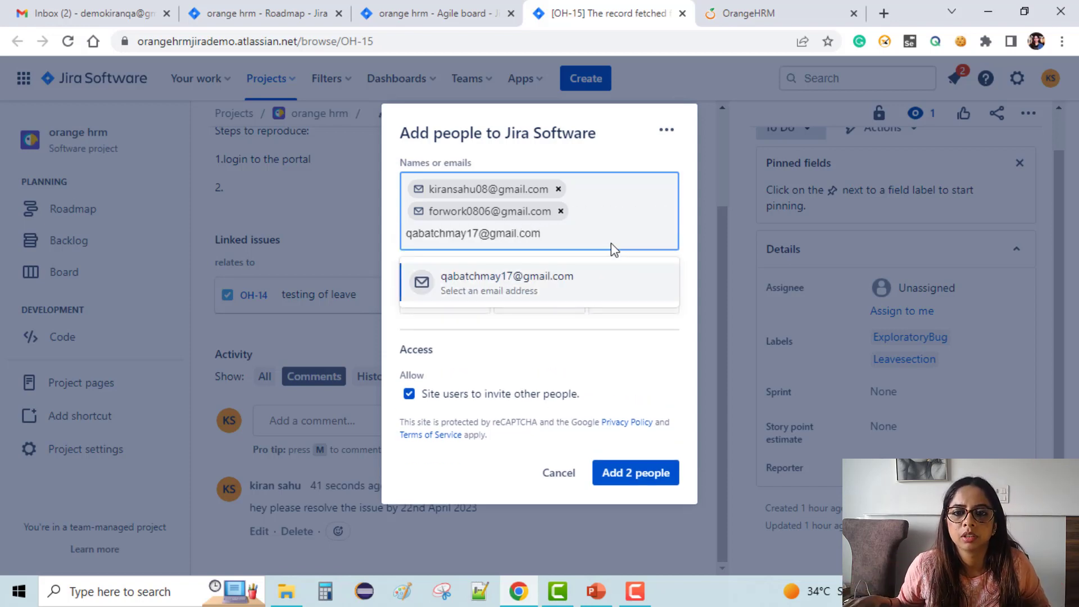
pyautogui.click(621, 300)
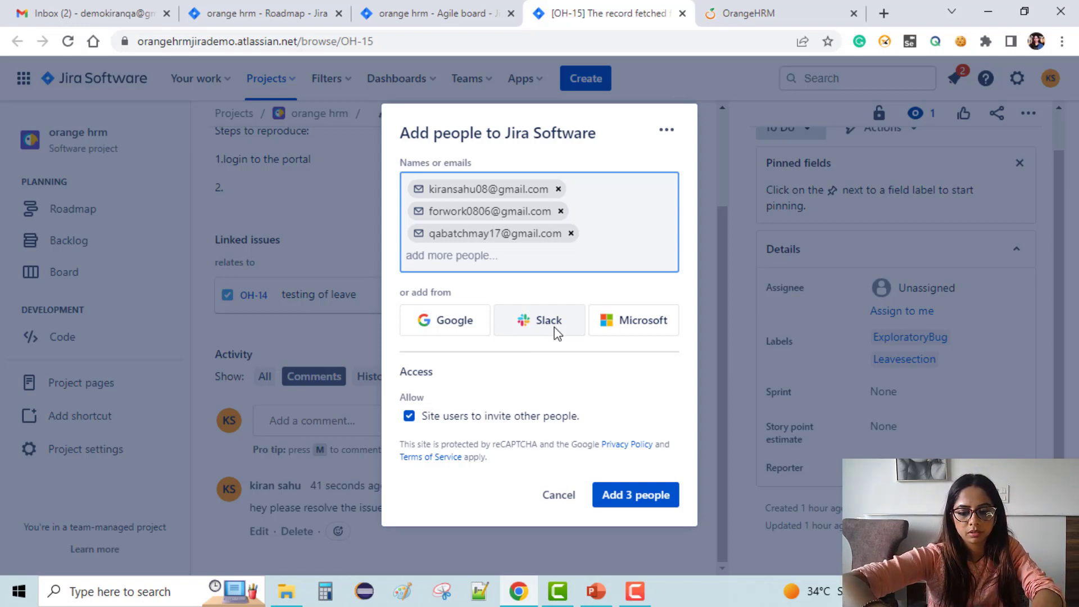
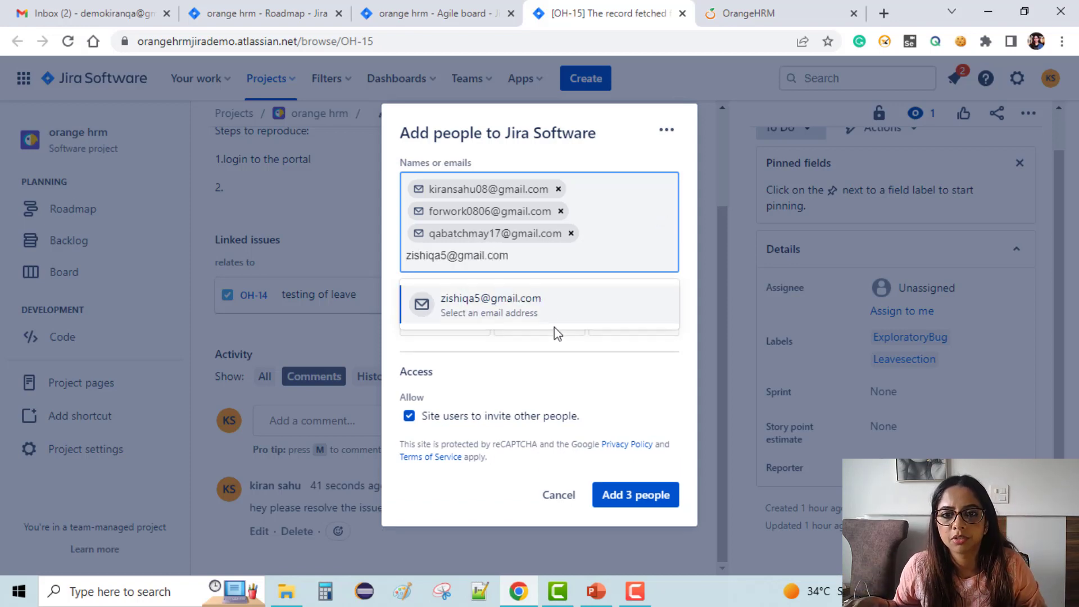
pyautogui.click(545, 314)
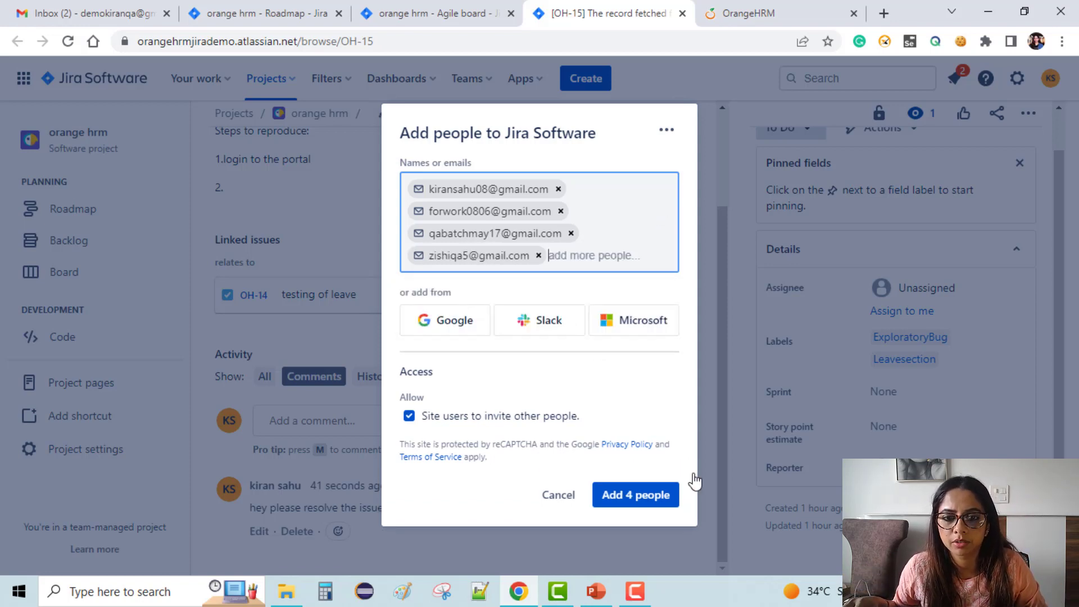
pyautogui.click(652, 508)
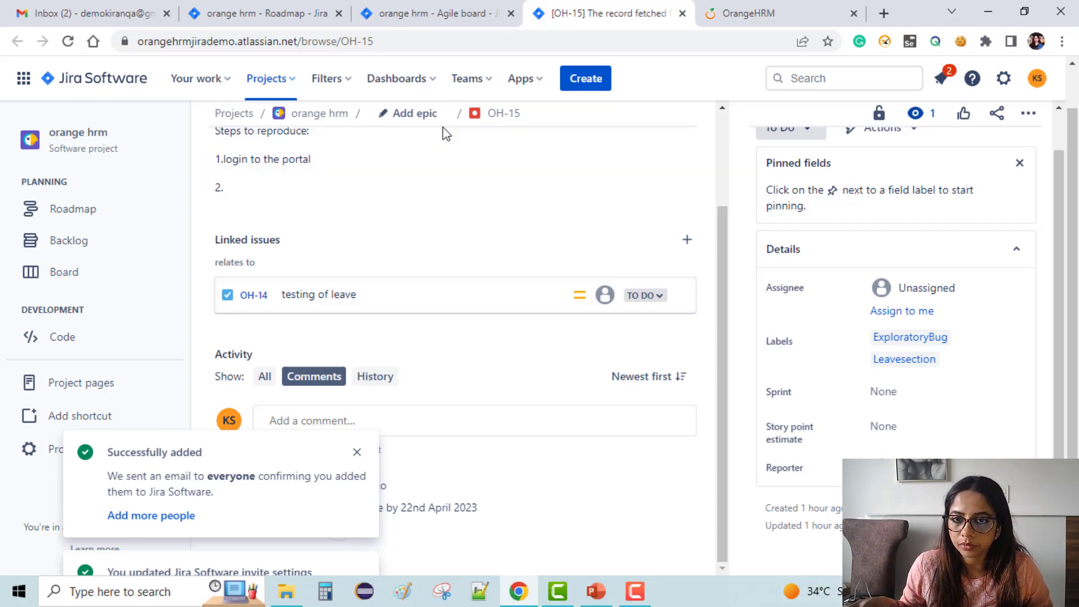
# Go to the Search people and teams page from the Teams menu.
pyautogui.click(471, 80)
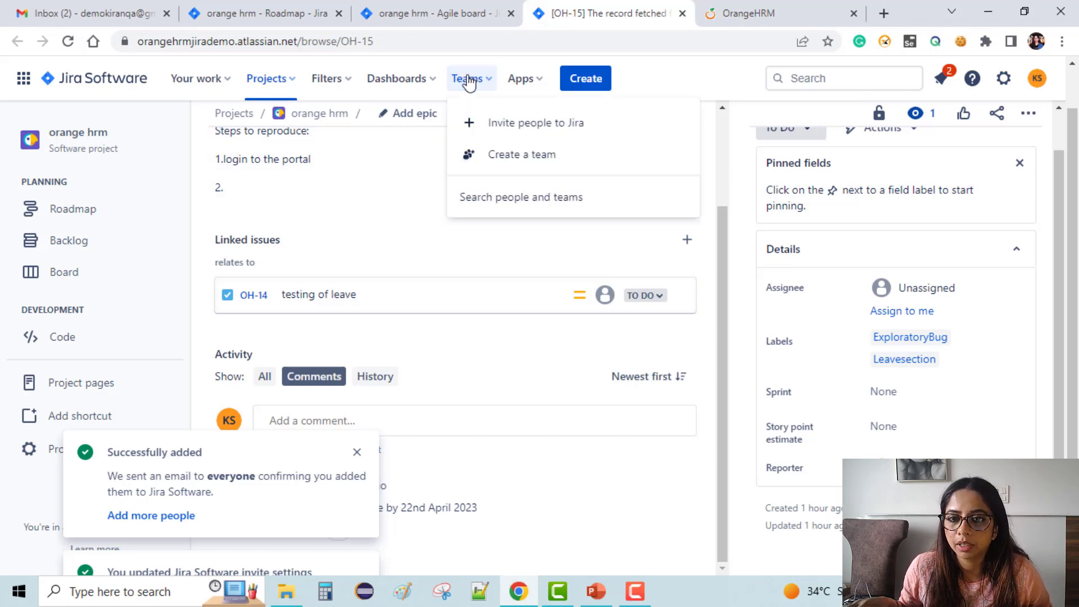
pyautogui.click(550, 204)
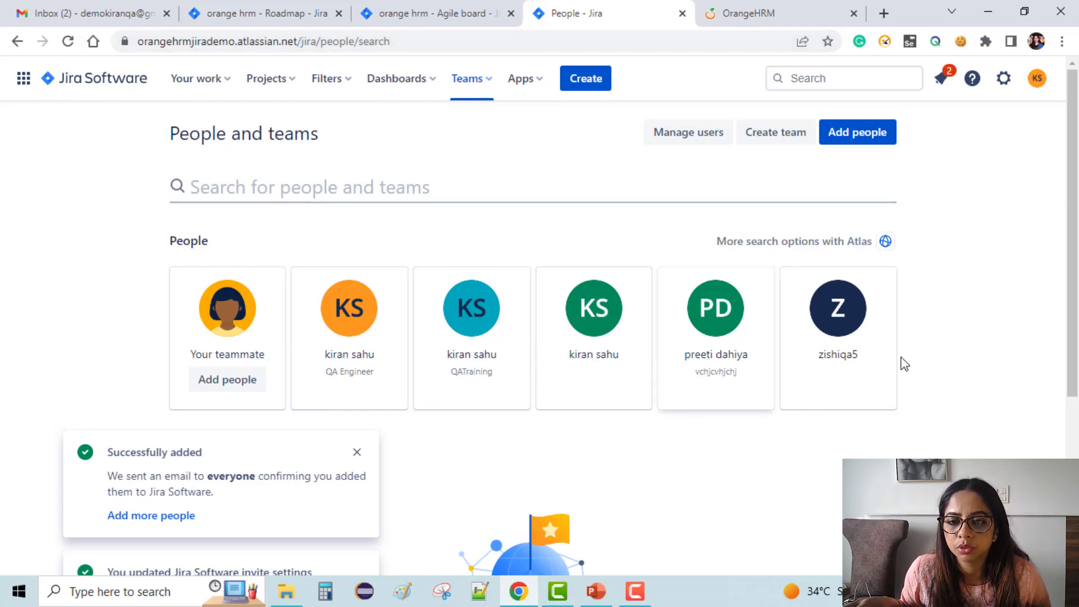
pyautogui.scroll(-2, 784, 364)
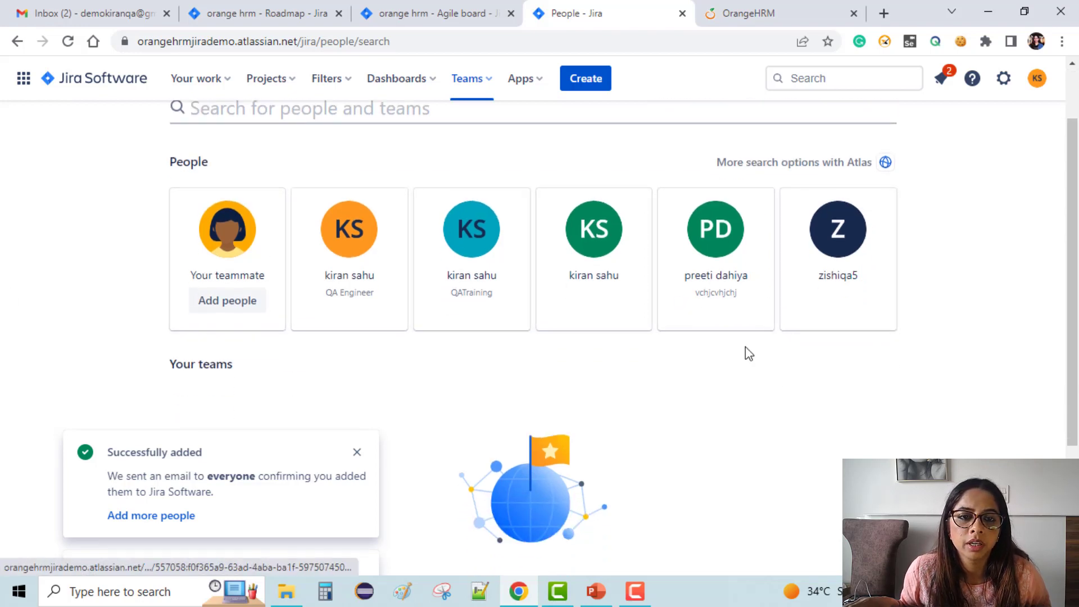
pyautogui.scroll(-1, 746, 347)
pyautogui.scroll(2, 745, 350)
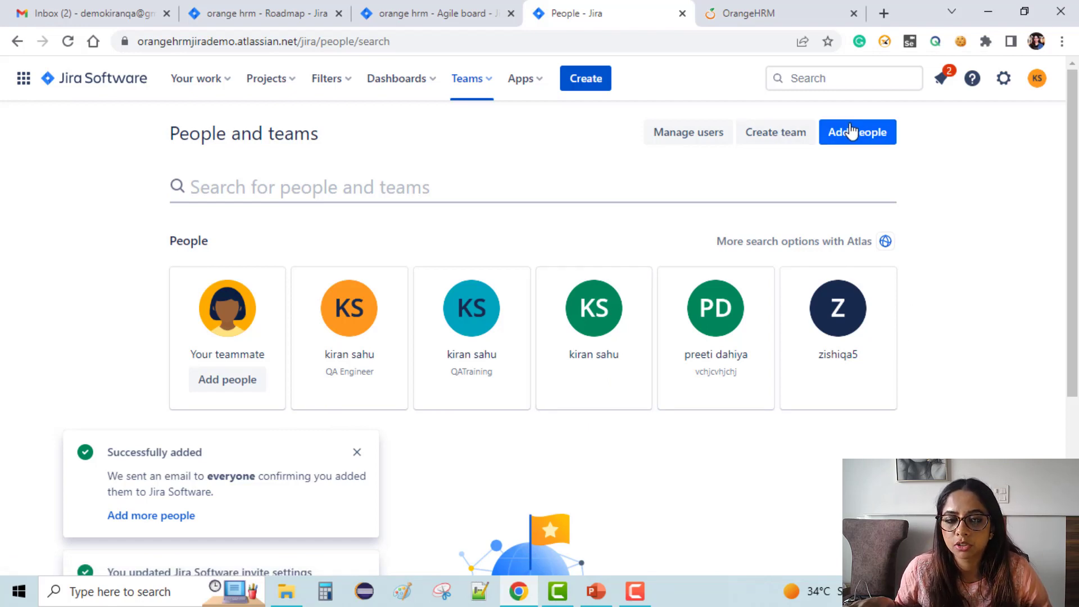
# Name a new team 'orange team' and start adding teammates in the Invite people field.
pyautogui.click(769, 138)
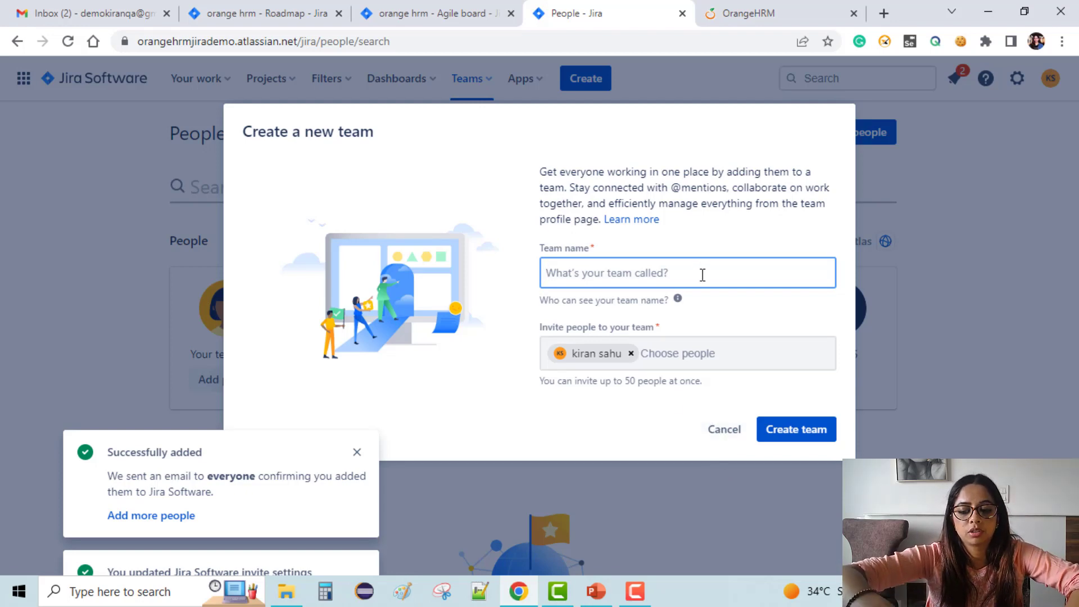
pyautogui.write('orange')
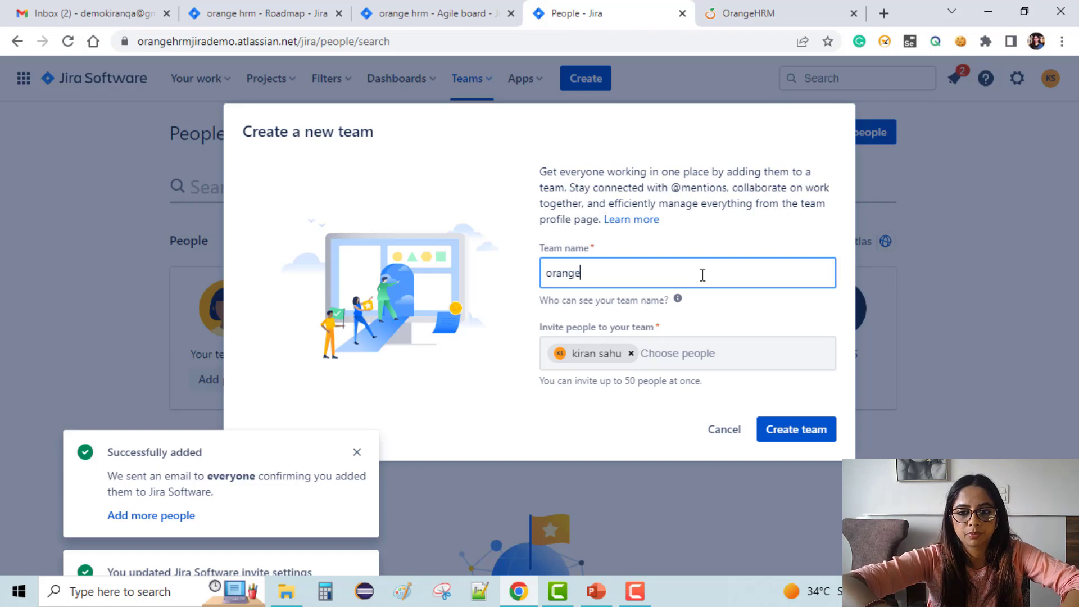
pyautogui.write(' team')
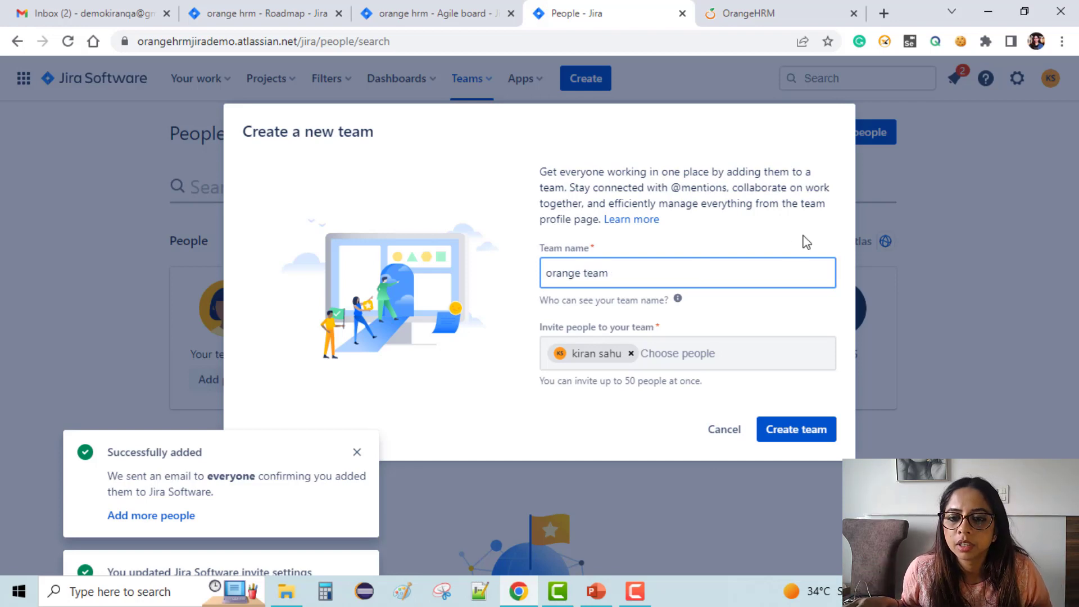
pyautogui.click(677, 354)
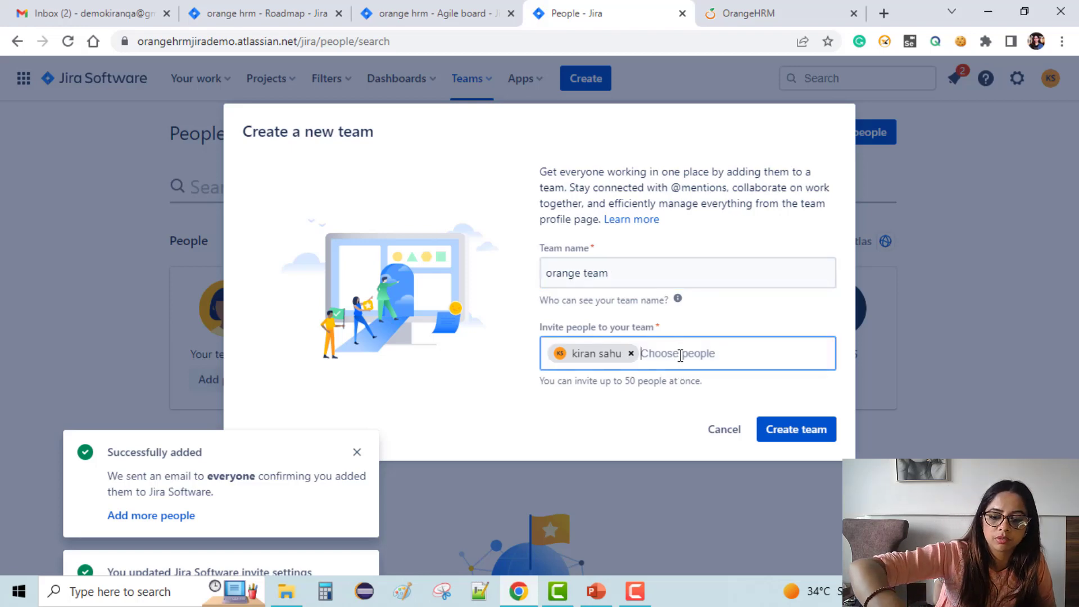
pyautogui.write('t')
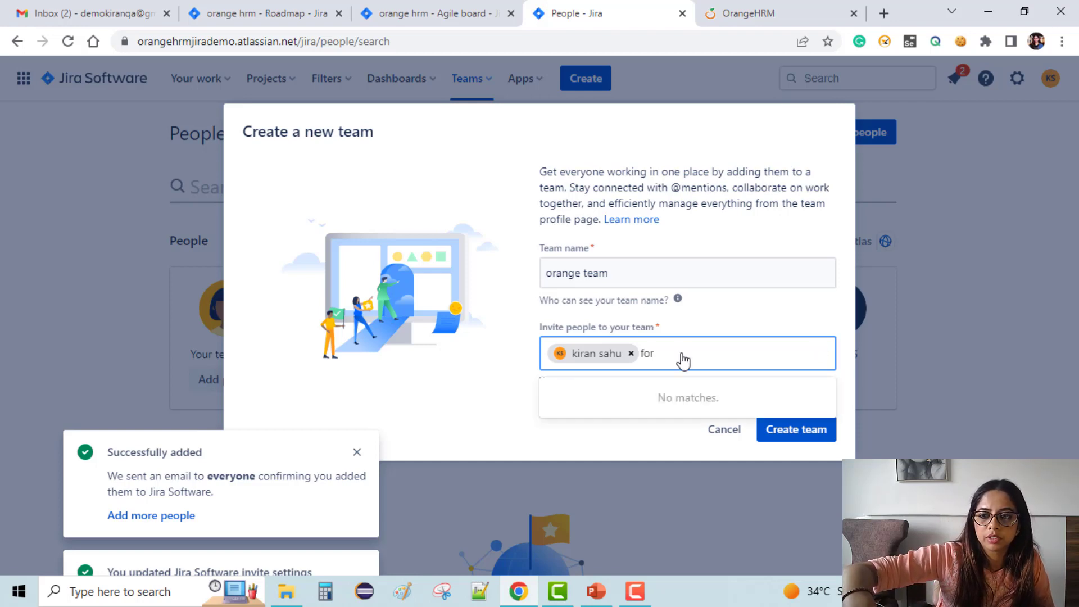
pyautogui.press('BackSpace')
pyautogui.press('BackSpace')
pyautogui.press('BackSpace')
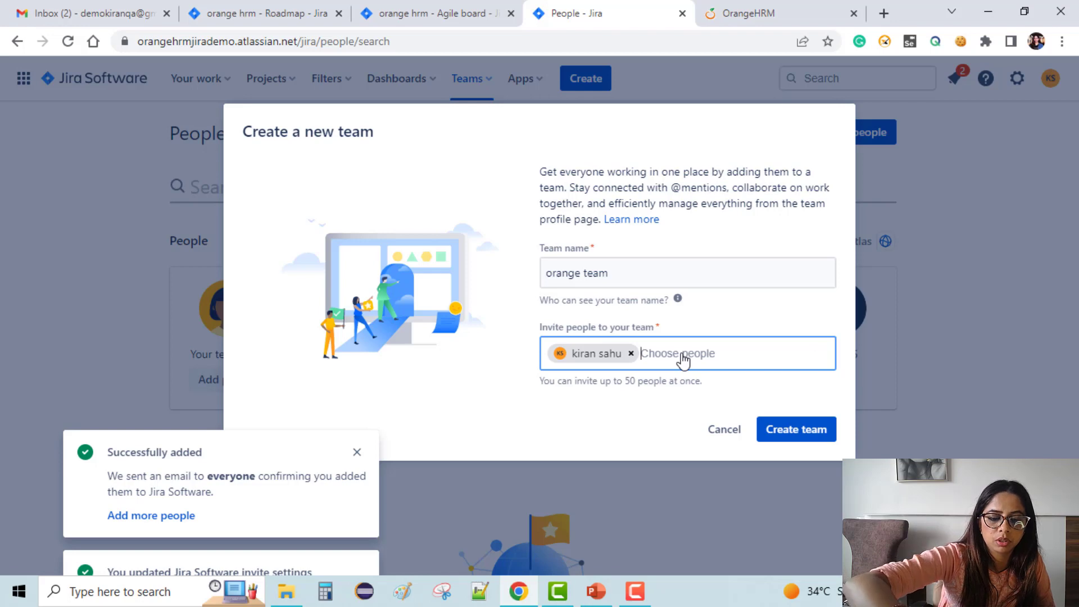
pyautogui.write('kira')
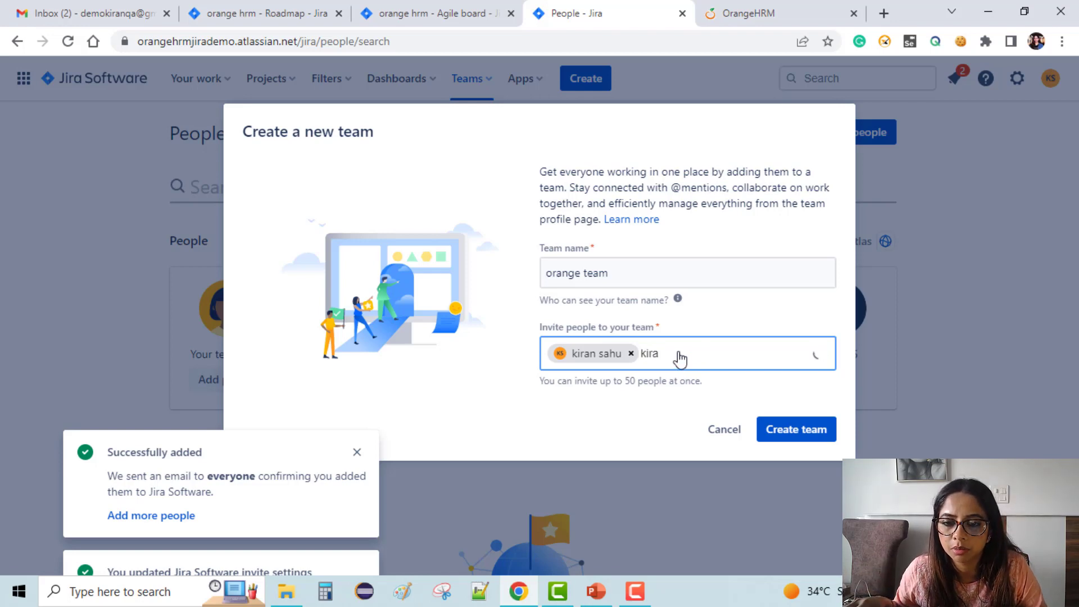
pyautogui.click(674, 407)
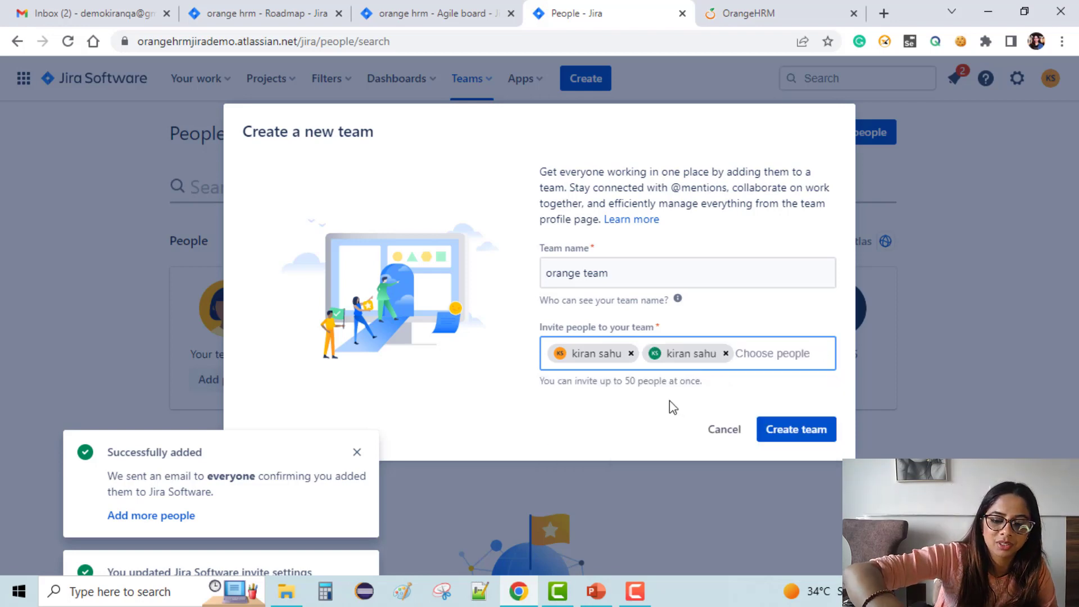
# Search for and add the remaining teammates to make five invitees, then submit the team.
pyautogui.write('kiran')
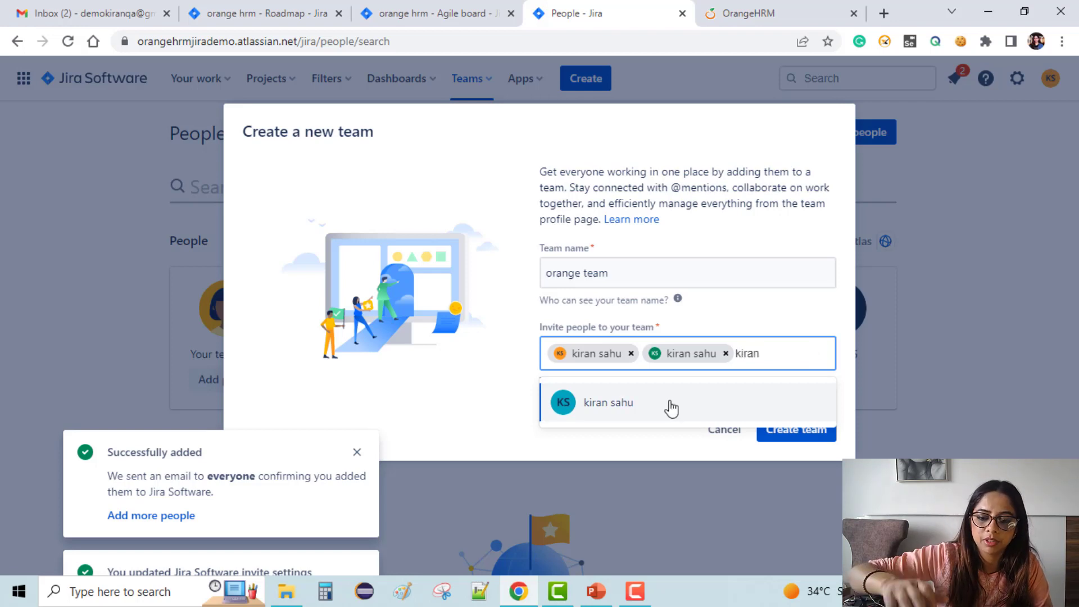
pyautogui.click(670, 406)
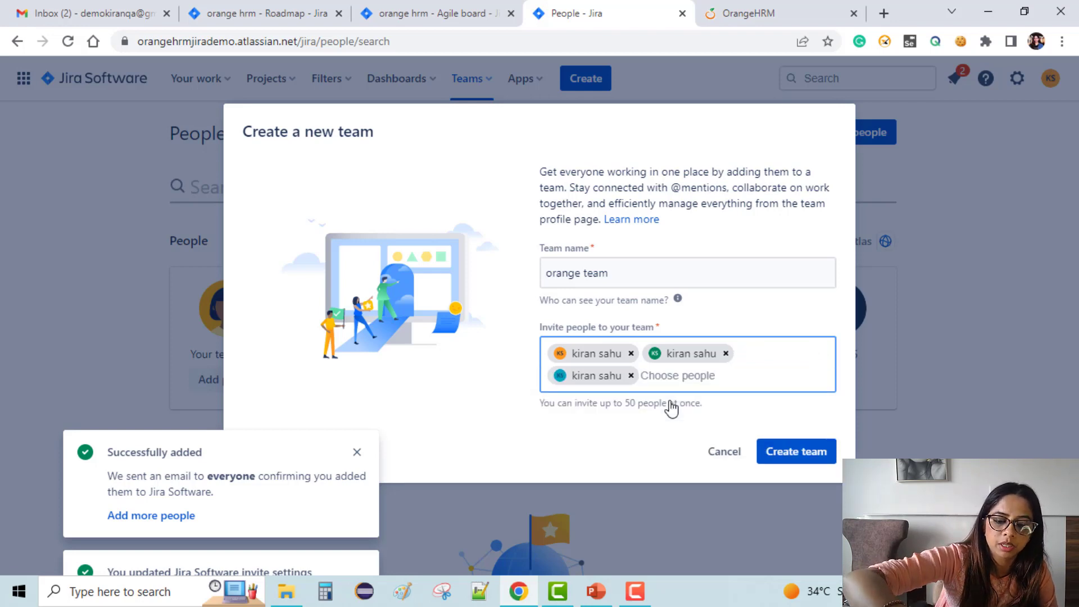
pyautogui.write('preet')
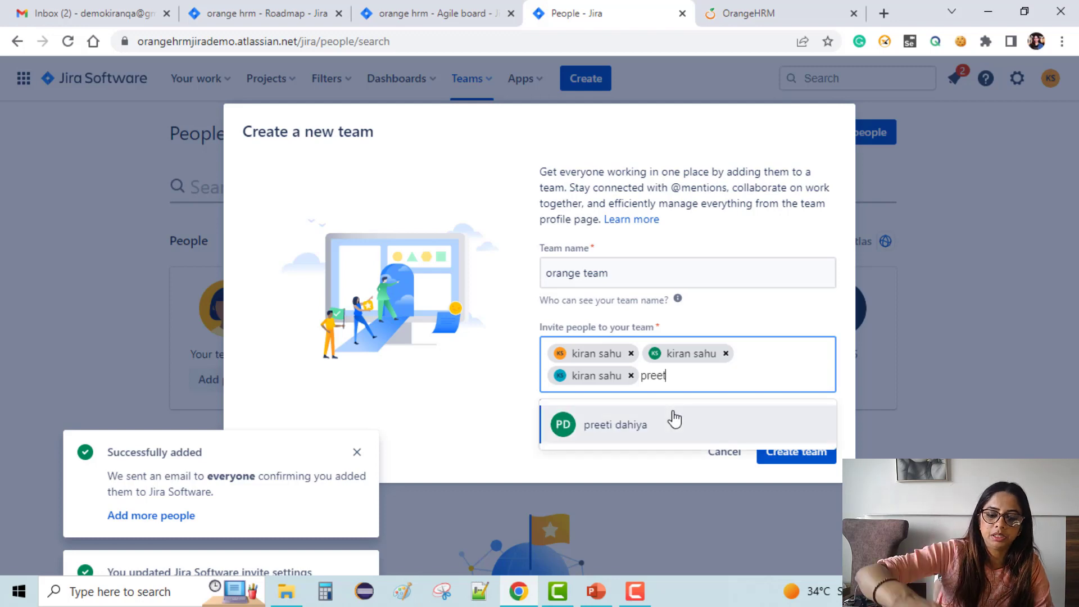
pyautogui.click(673, 420)
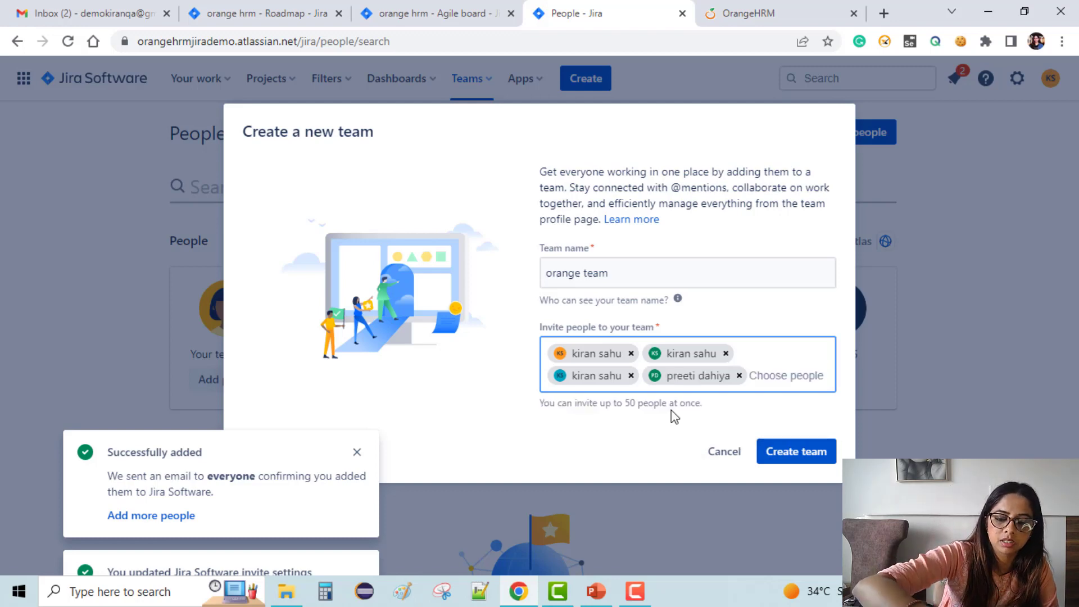
pyautogui.write('zishi')
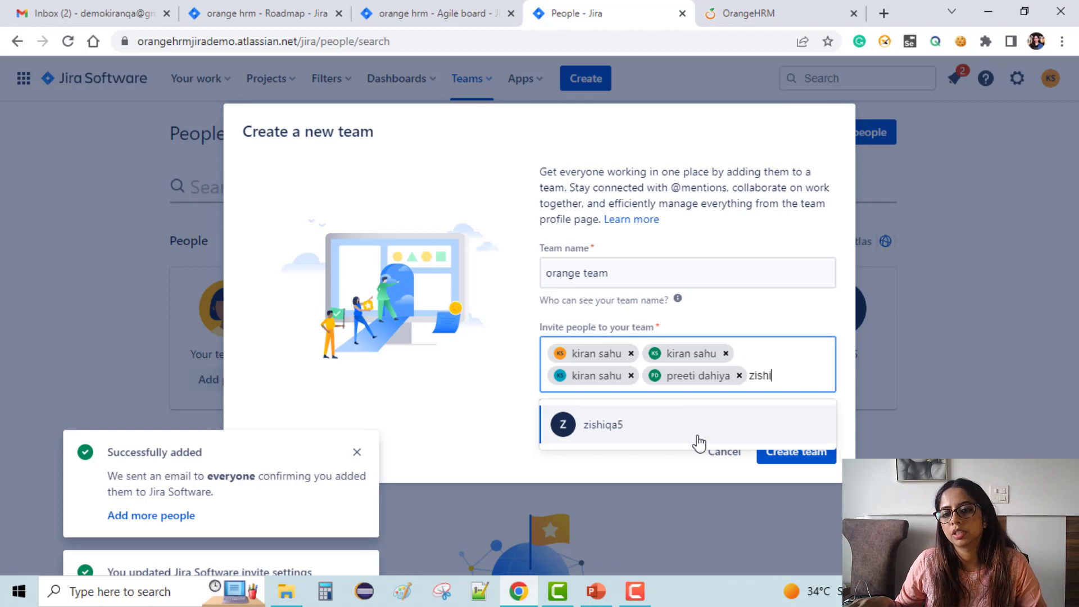
pyautogui.click(697, 439)
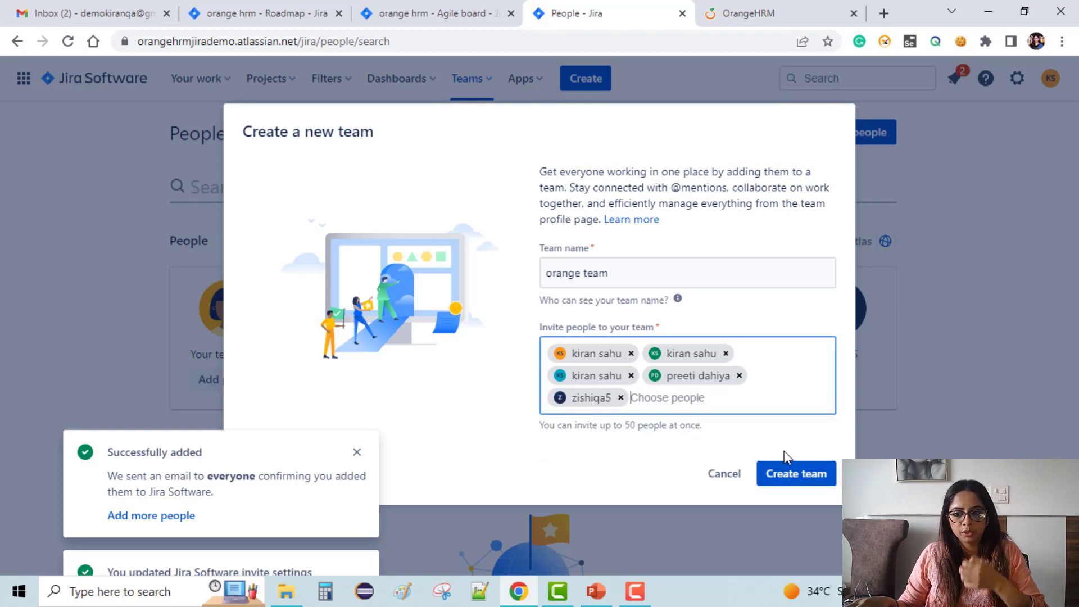
pyautogui.click(797, 477)
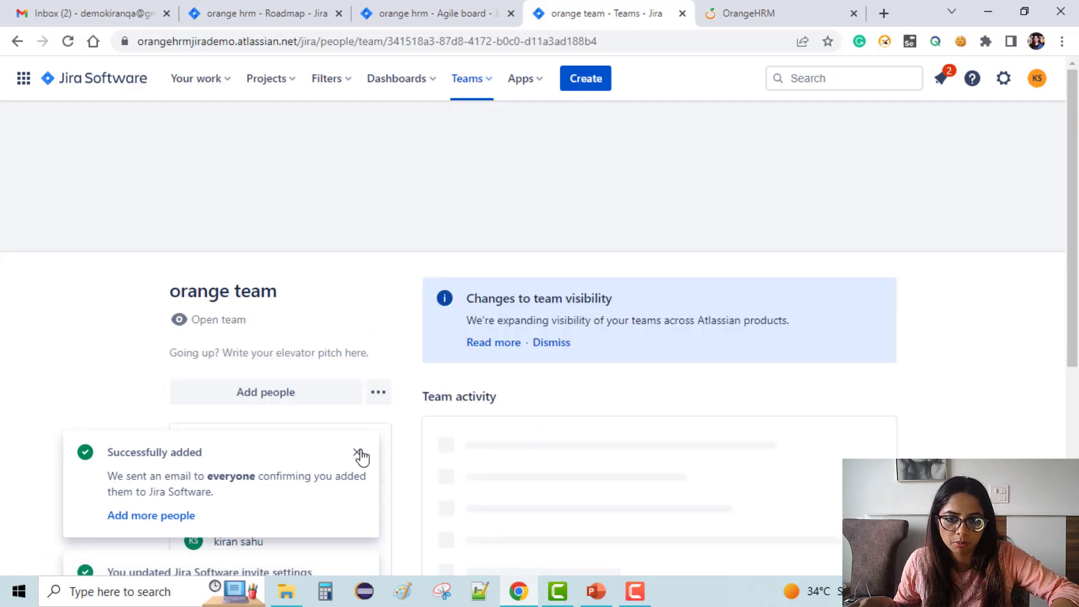
# Dismiss the people-added and invite-settings notifications and the teams welcome message.
pyautogui.click(358, 453)
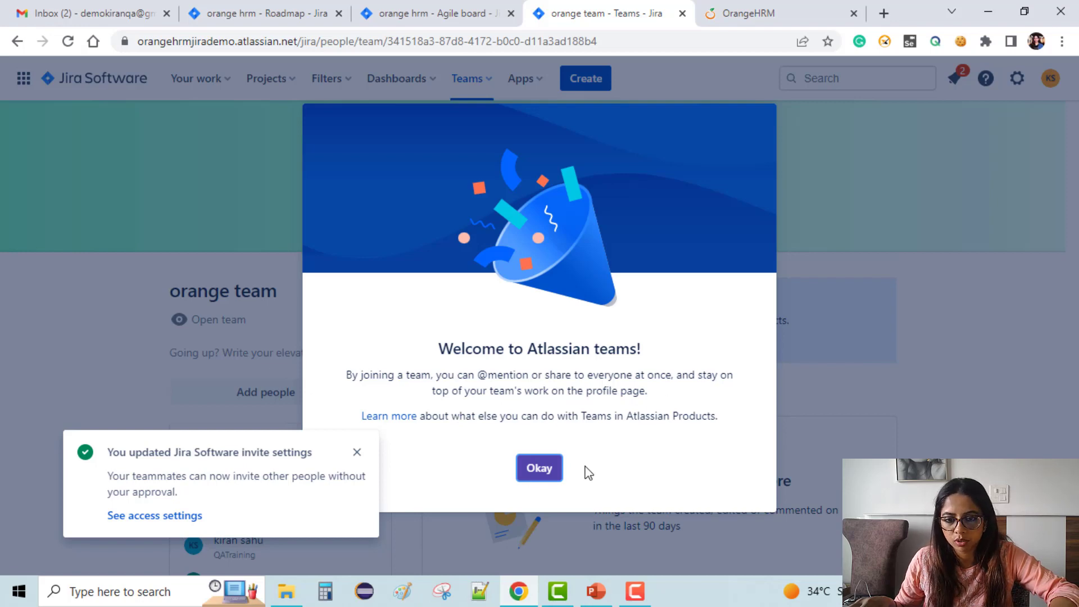
pyautogui.click(546, 476)
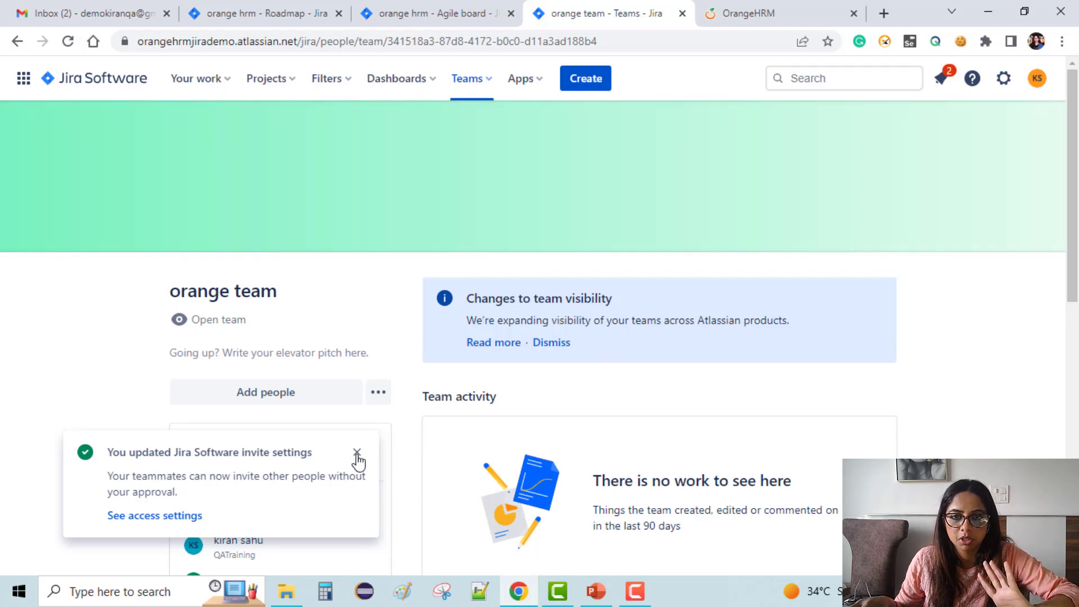
pyautogui.click(357, 453)
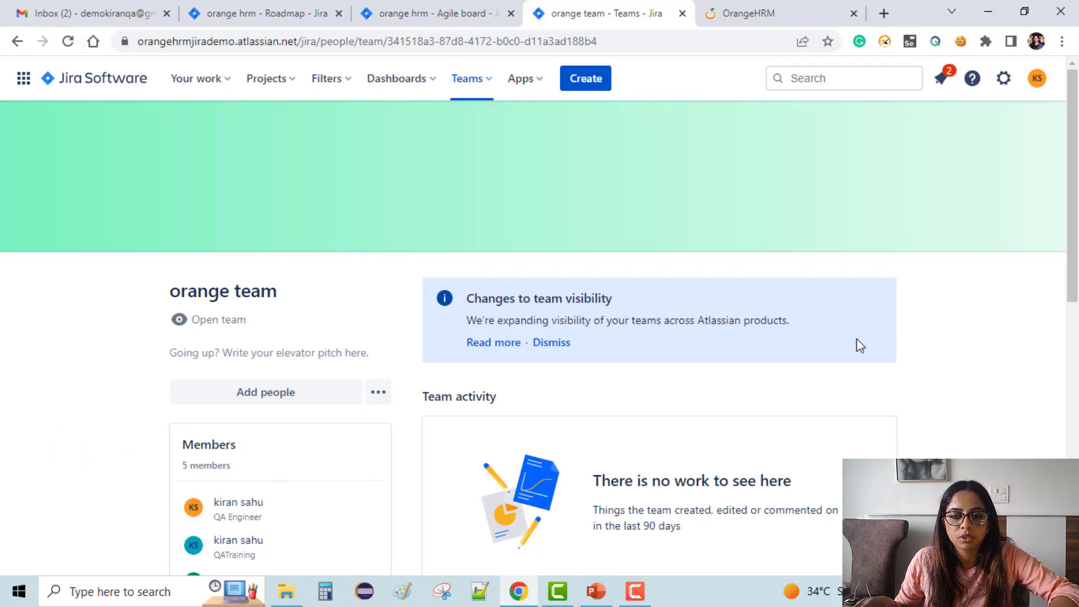
pyautogui.scroll(-4, 234, 441)
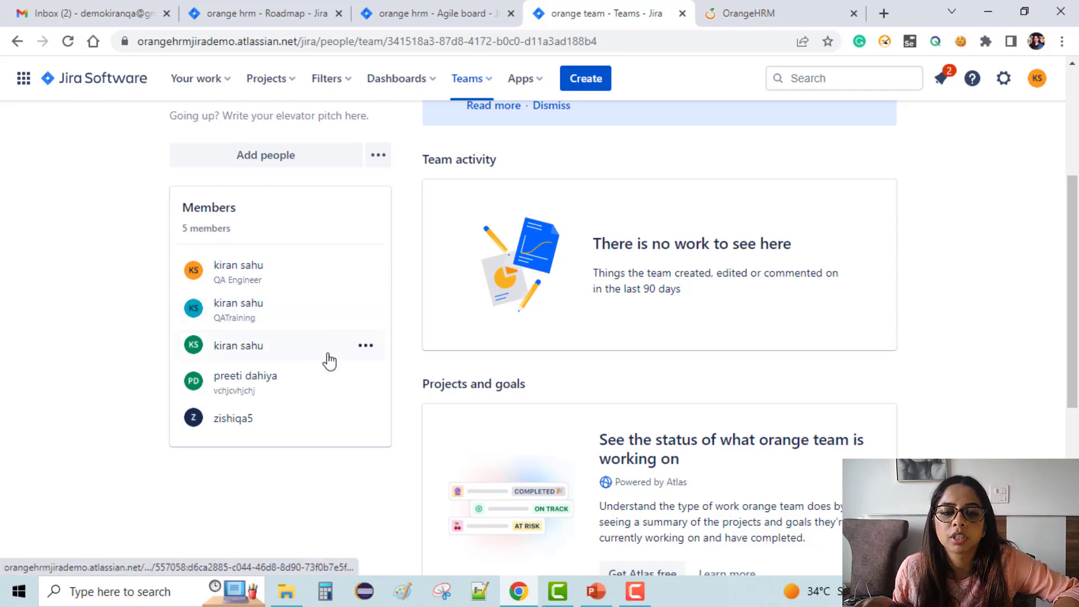
pyautogui.scroll(-3, 330, 364)
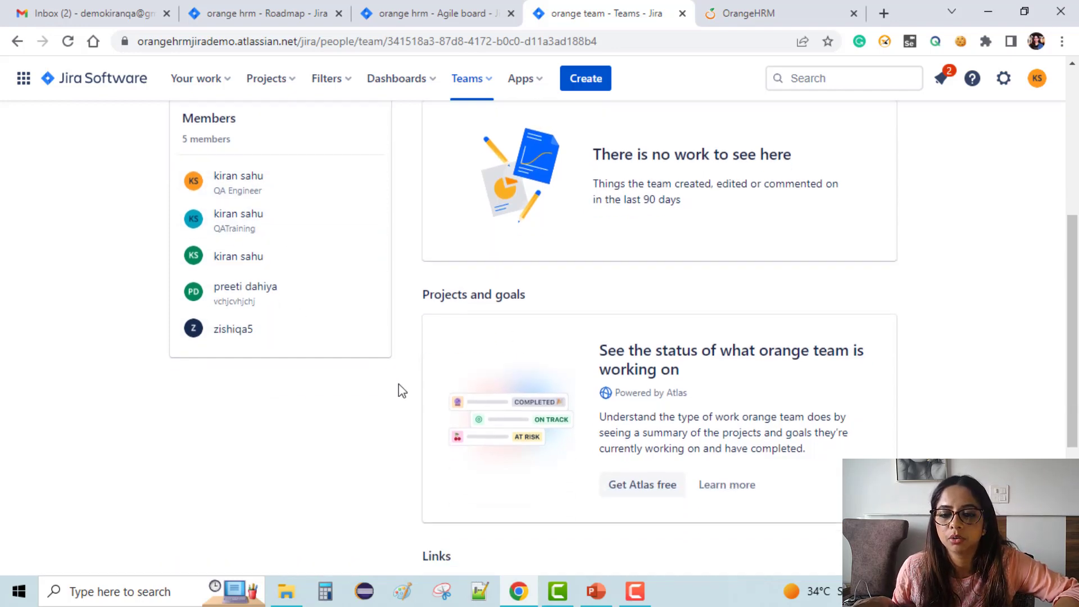
pyautogui.scroll(-3, 401, 394)
pyautogui.scroll(10, 395, 385)
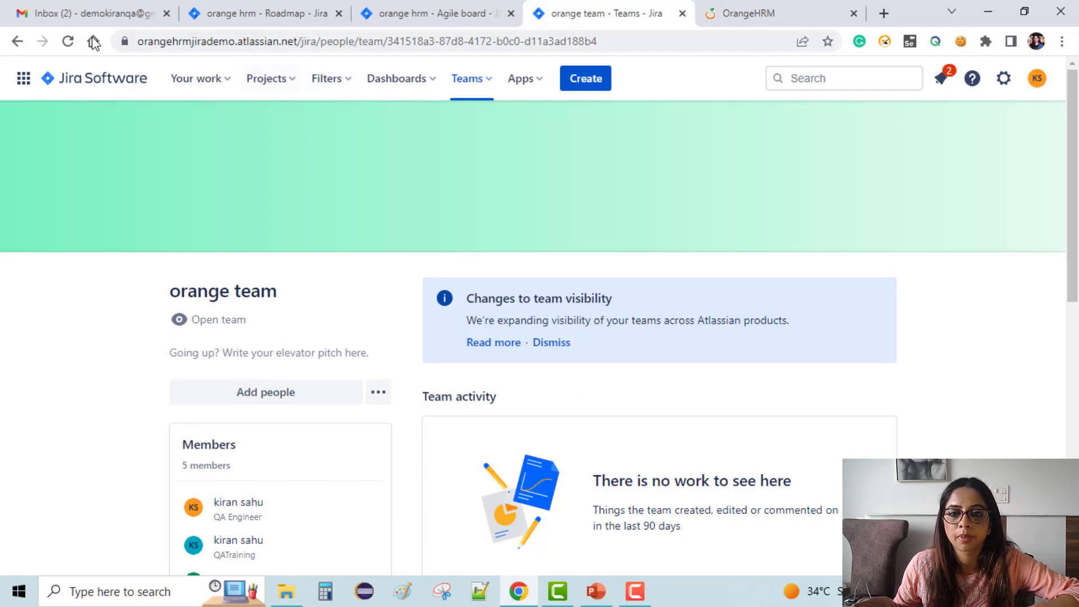
pyautogui.scroll(-4, 586, 424)
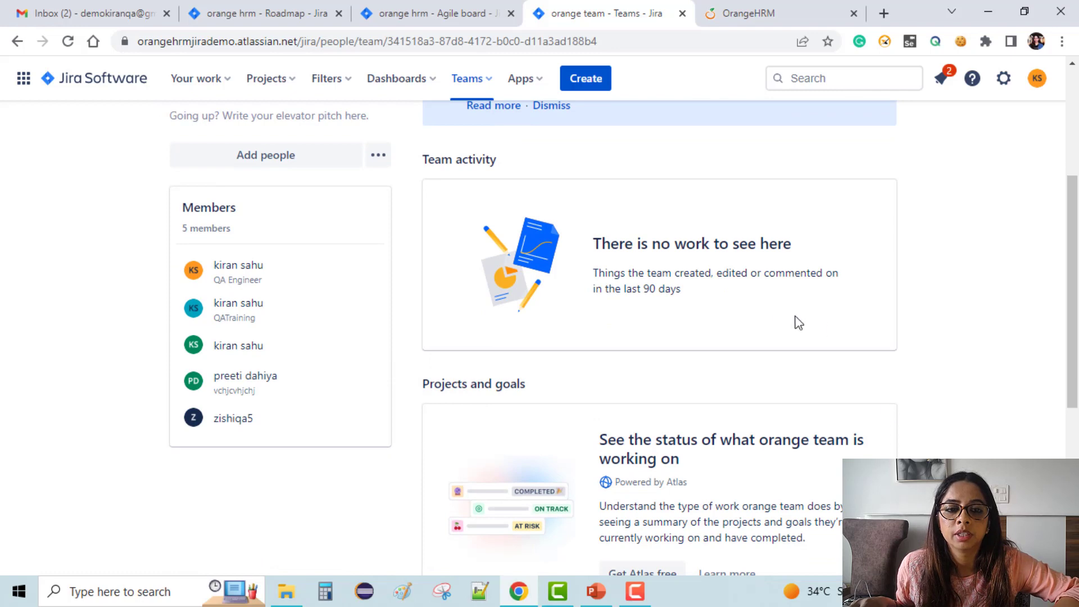